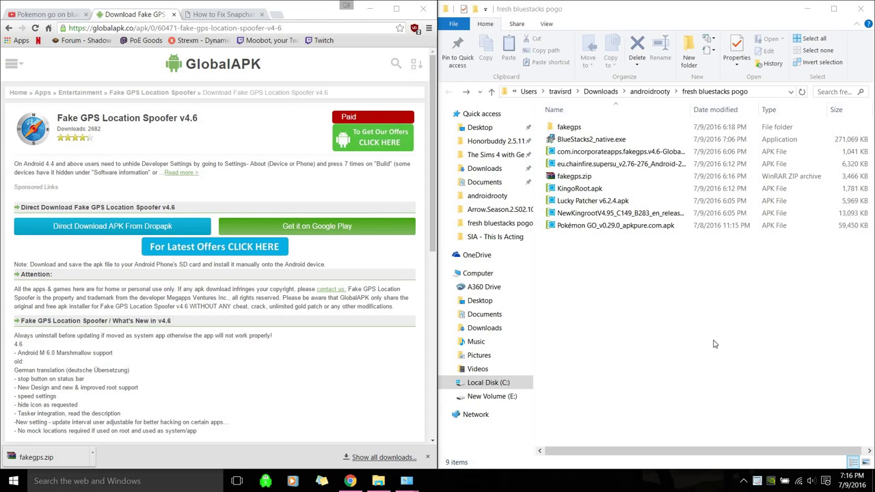
# Step: Run the BlueStacks2_native.exe installer from the fresh bluestacks pogo folder as administrator
pyautogui.moveTo(679, 333); pyautogui.dragTo(791, 113)
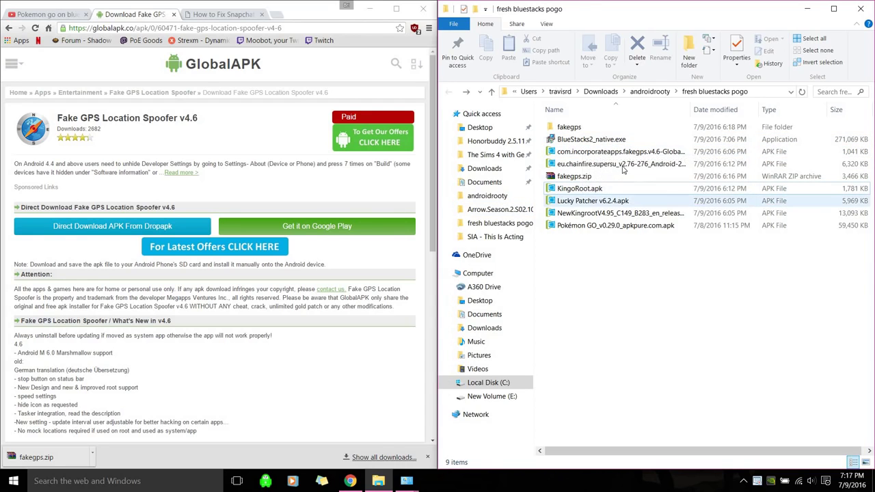
pyautogui.click(591, 142)
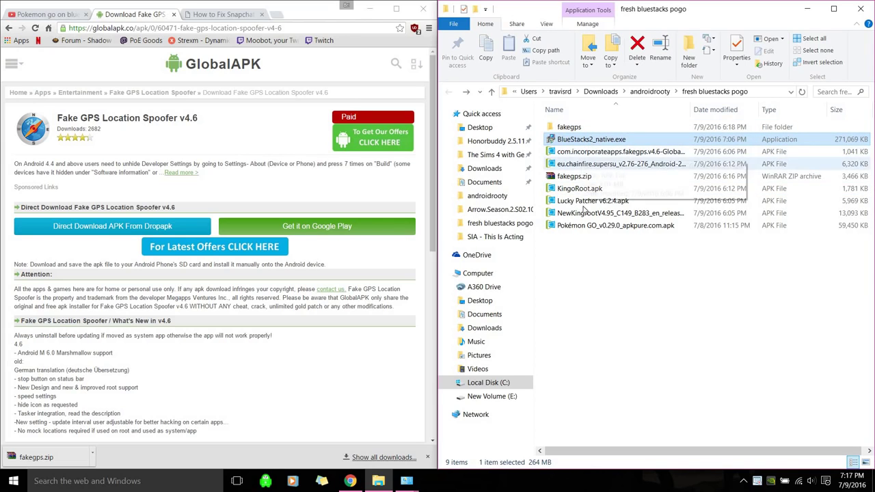
pyautogui.rightClick(624, 145)
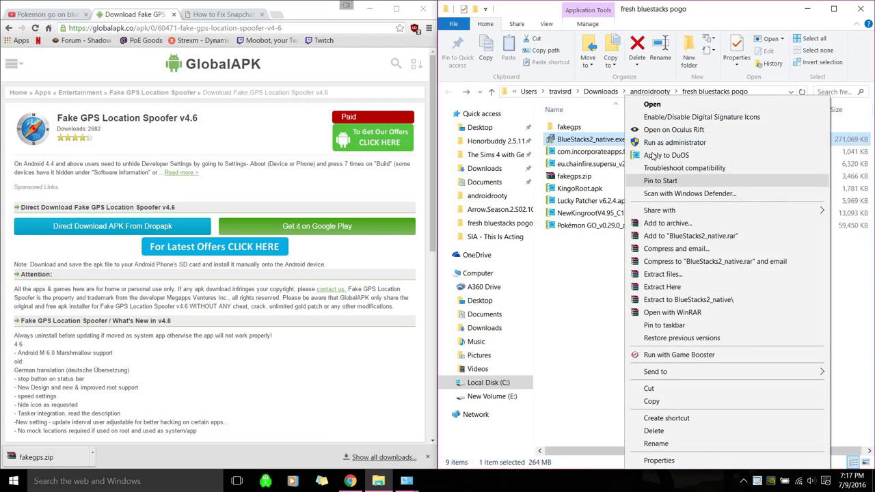
pyautogui.rightClick(601, 142)
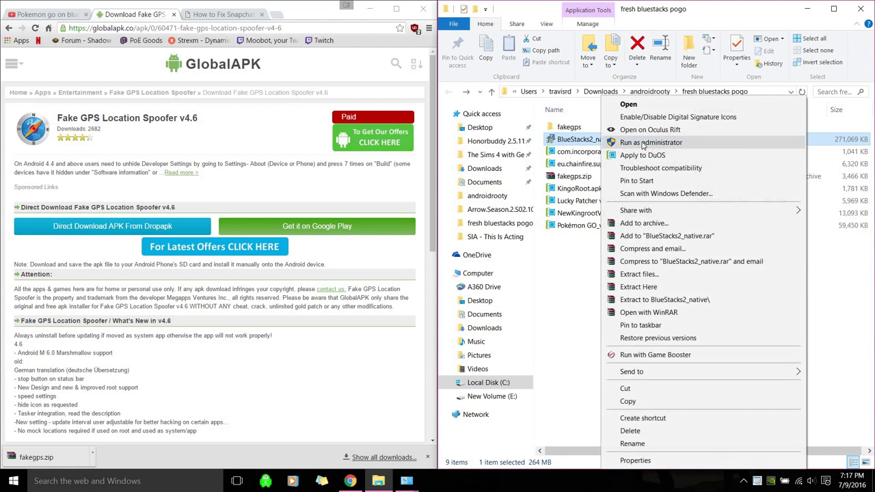
pyautogui.press('Escape')
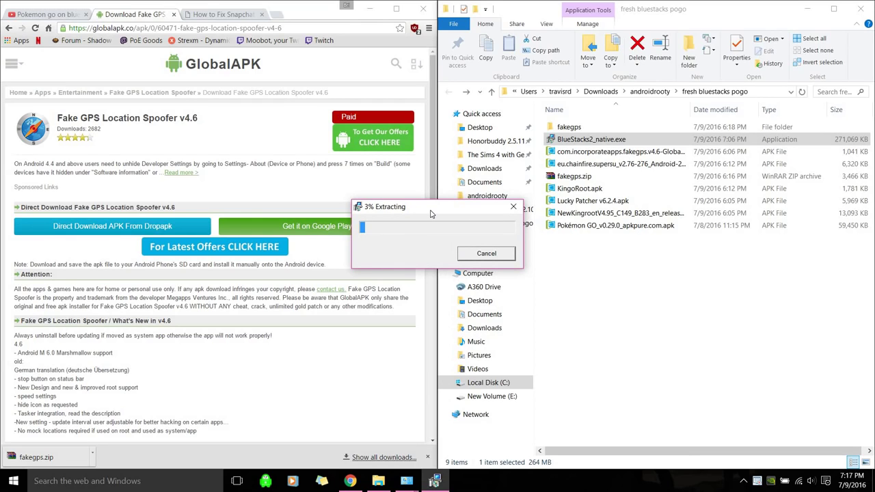
pyautogui.moveTo(382, 207); pyautogui.dragTo(287, 278)
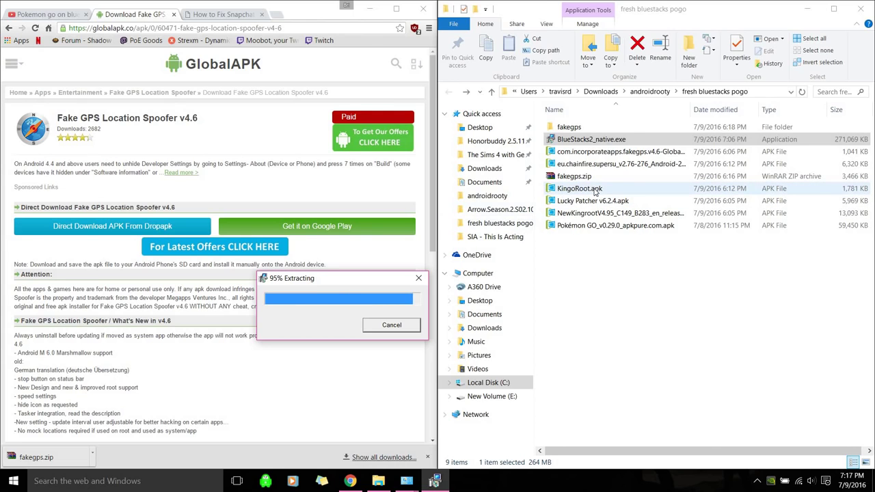
# Step: Delete KingoRoot.apk from the fresh bluestacks pogo folder
pyautogui.rightClick(594, 188)
pyautogui.click(623, 390)
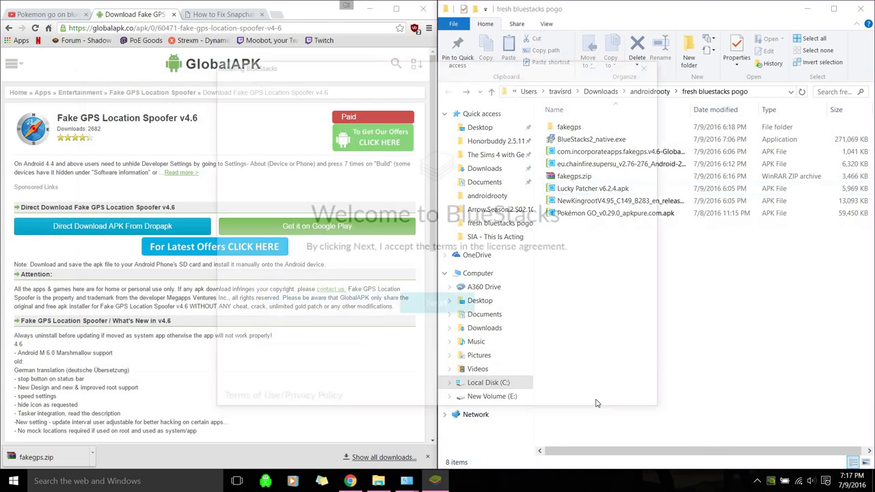
# Step: Install BlueStacks with data location C:\ProgramData, app store access and application communications enabled, and finish setup with Start BlueStacks checked
pyautogui.click(452, 307)
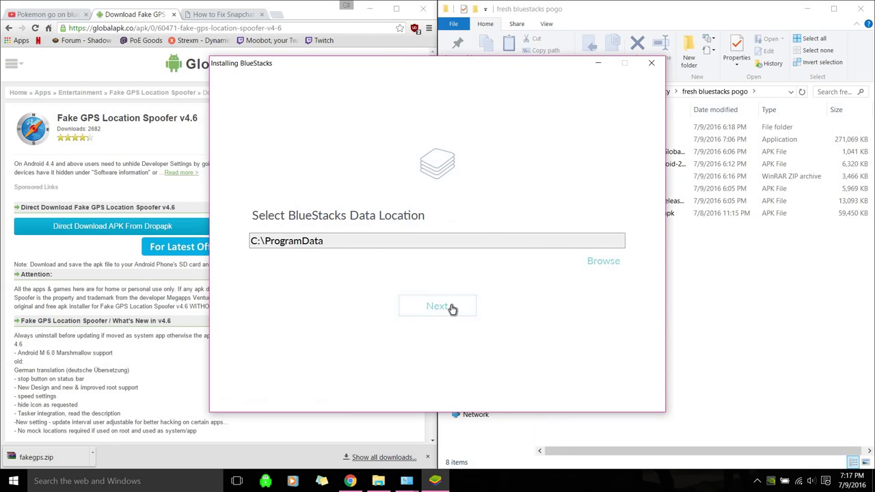
pyautogui.click(453, 307)
pyautogui.click(430, 312)
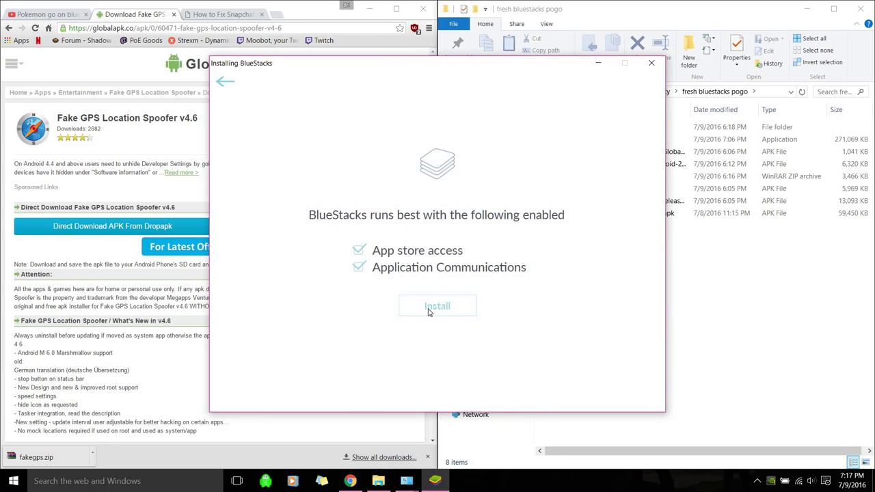
pyautogui.moveTo(437, 70); pyautogui.dragTo(337, 72)
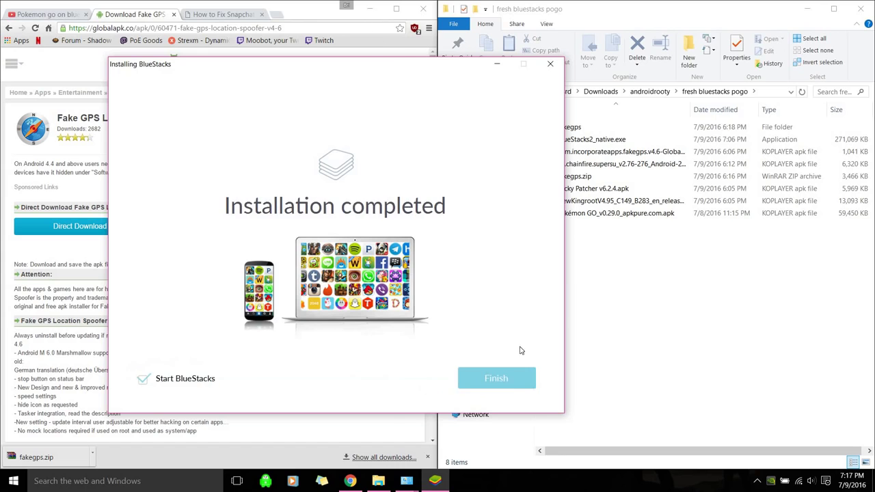
pyautogui.click(496, 378)
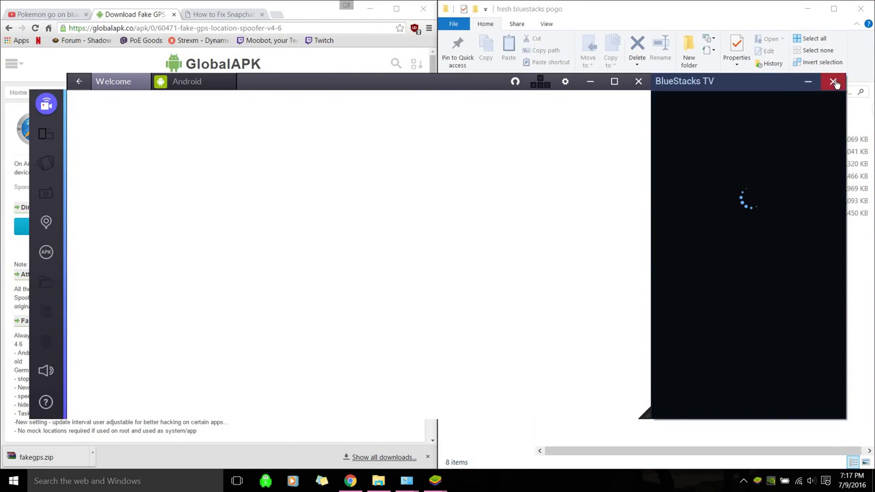
# Step: Close the BlueStacks TV pane and dismiss the What's new notice
pyautogui.click(835, 83)
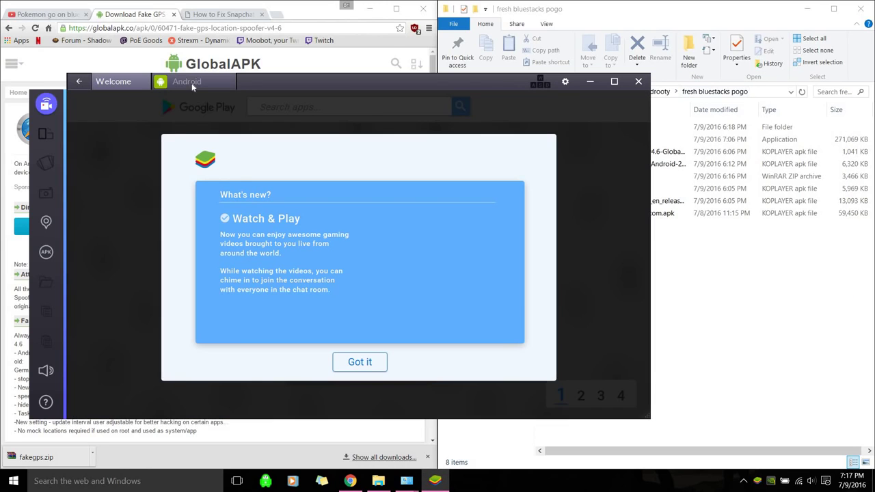
pyautogui.click(360, 362)
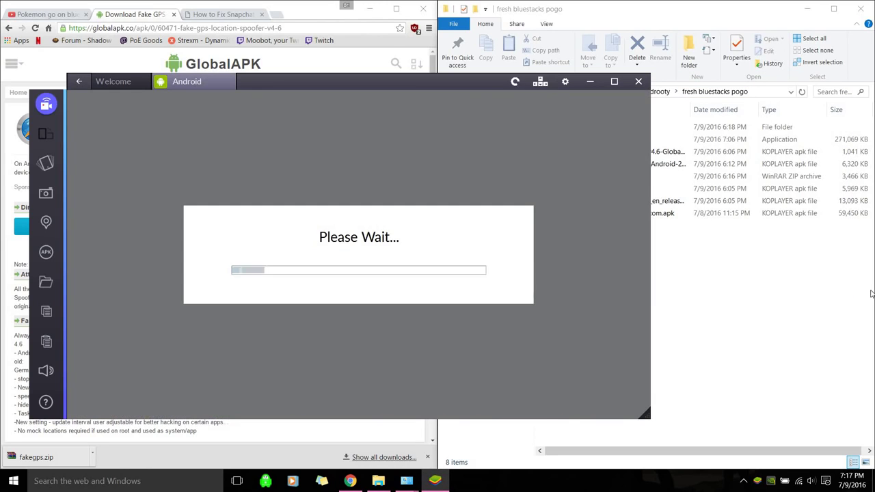
# Step: Agree to Google's improved location accuracy and turn location access back on for all Google apps
pyautogui.click(725, 260)
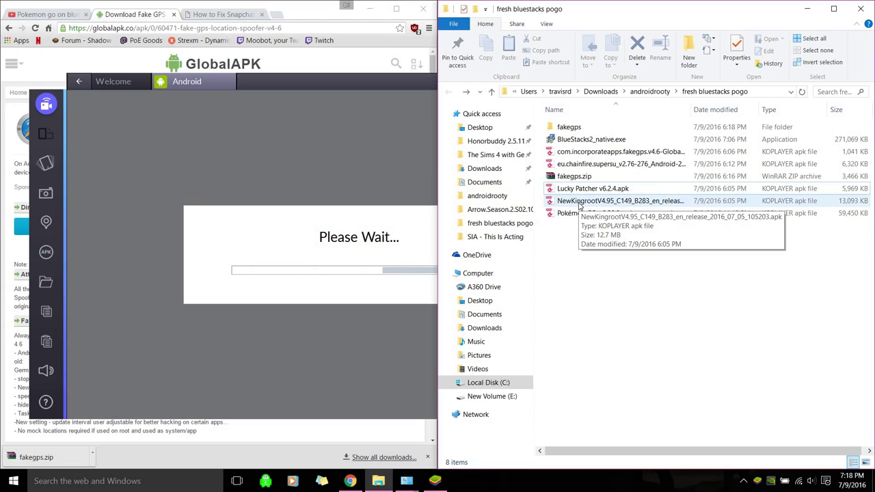
pyautogui.moveTo(341, 83); pyautogui.dragTo(309, 101)
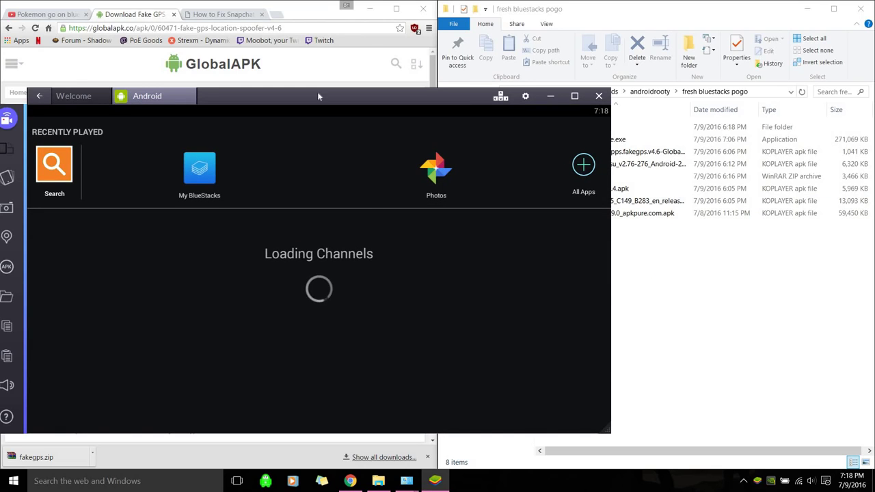
pyautogui.moveTo(318, 95); pyautogui.dragTo(434, 83)
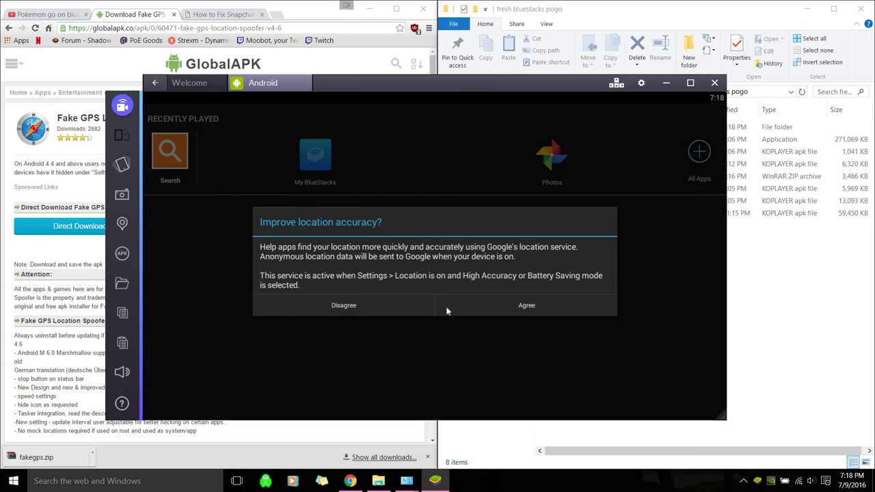
pyautogui.click(478, 305)
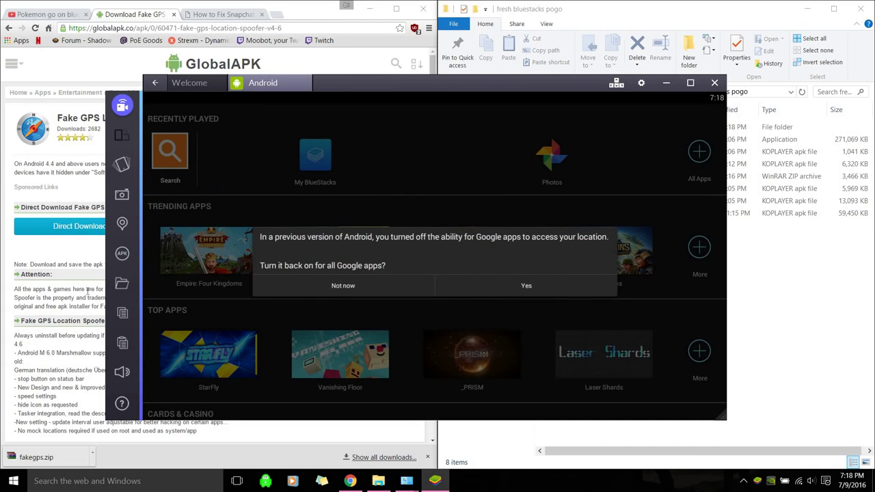
pyautogui.click(507, 286)
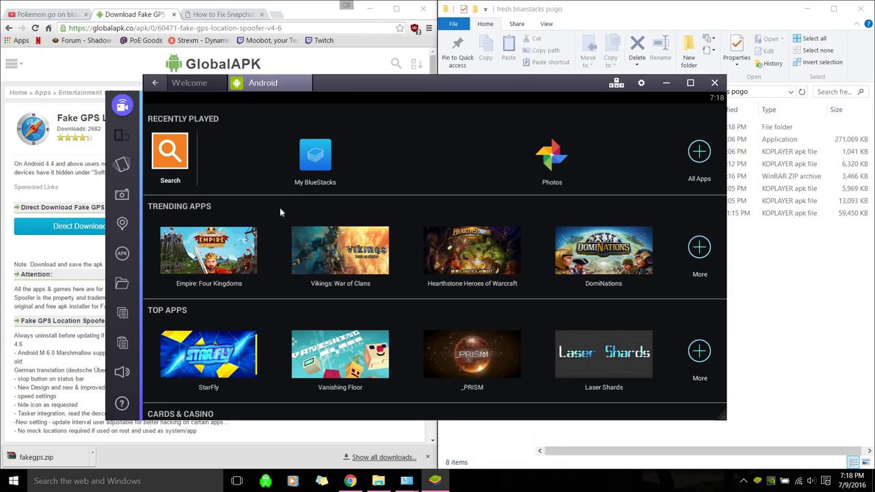
# Step: Install the NewKingrootV4.95 APK from the fresh bluestacks pogo folder into BlueStacks
pyautogui.click(122, 255)
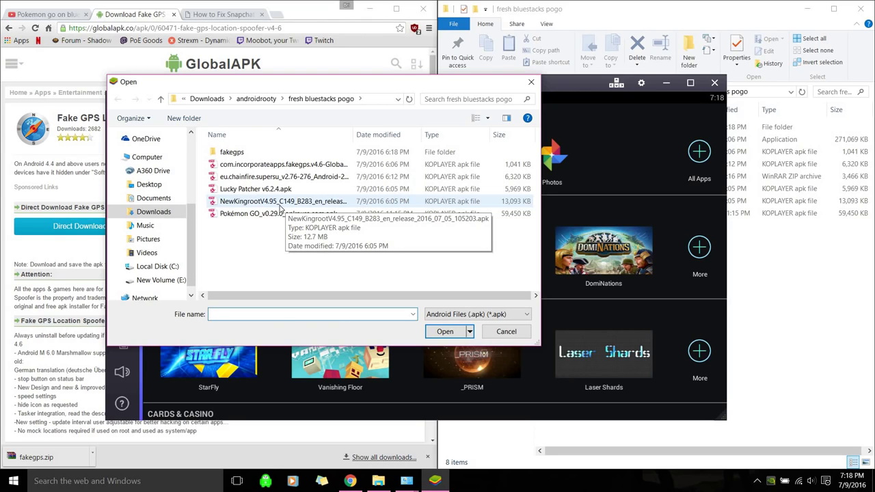
pyautogui.click(281, 202)
pyautogui.doubleClick(280, 206)
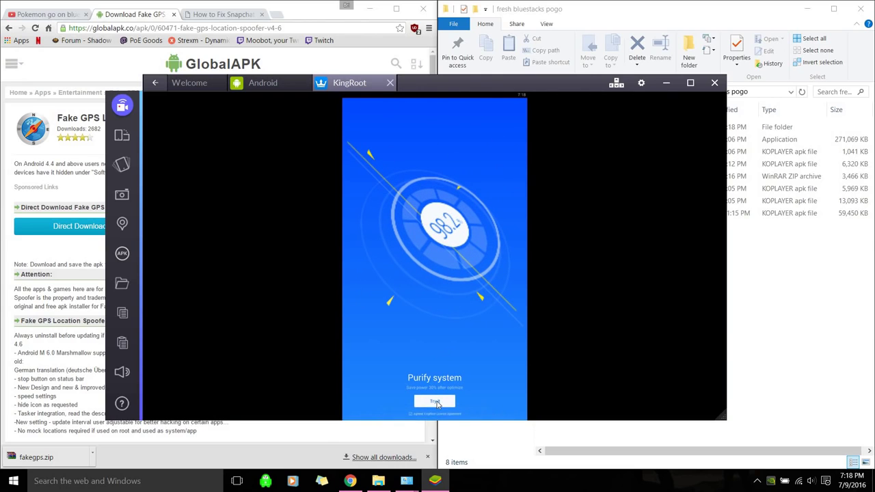
# Step: Get past KingRoot's intro screen and root the emulated Android device with Fix now
pyautogui.click(435, 402)
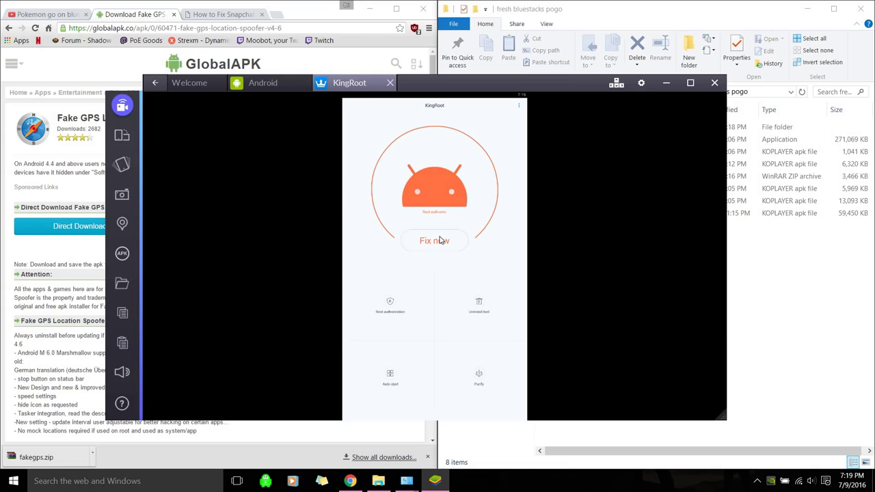
pyautogui.click(441, 240)
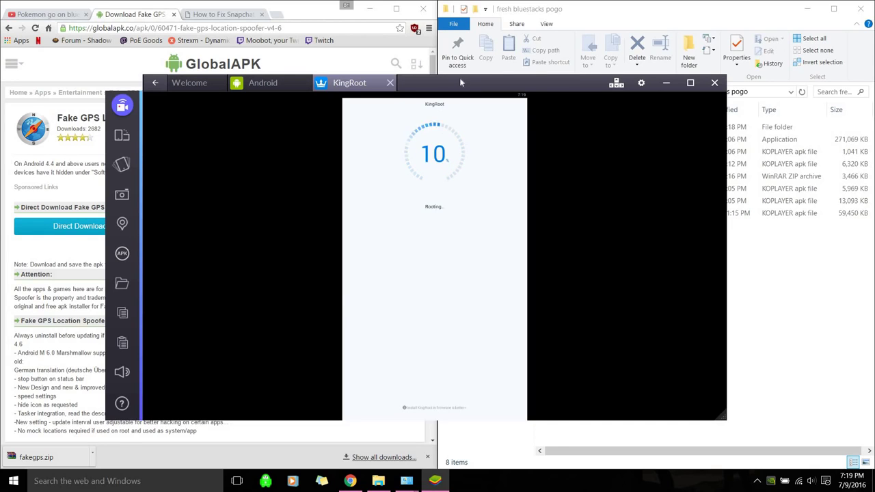
pyautogui.moveTo(447, 89); pyautogui.dragTo(459, 81)
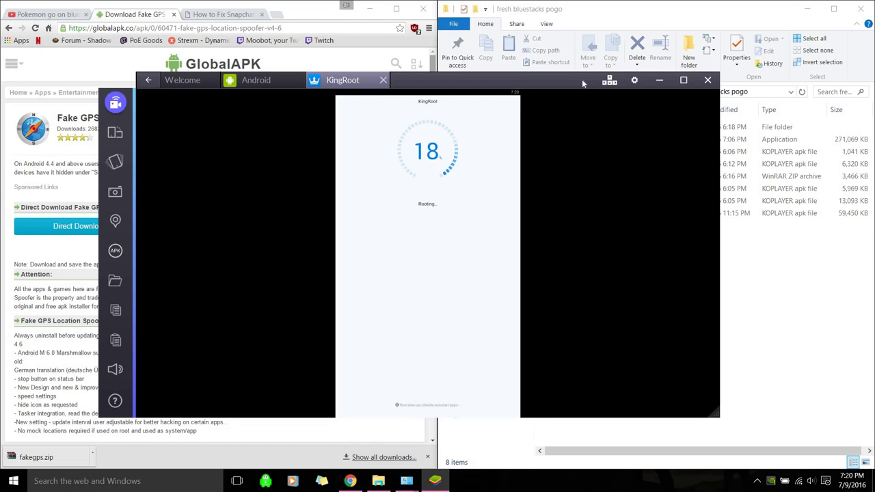
pyautogui.moveTo(582, 79); pyautogui.dragTo(603, 60)
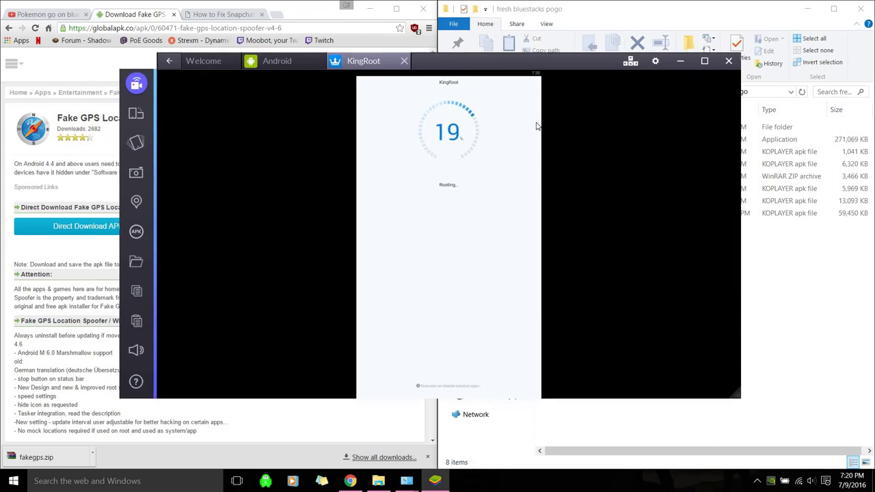
pyautogui.moveTo(537, 127); pyautogui.dragTo(591, 100)
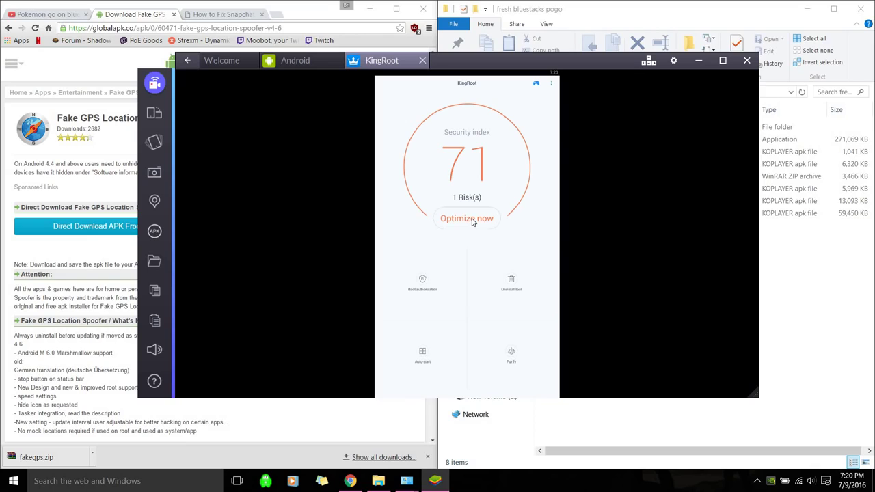
# Step: Run KingRoot's security optimization and close the KingRoot app
pyautogui.click(471, 219)
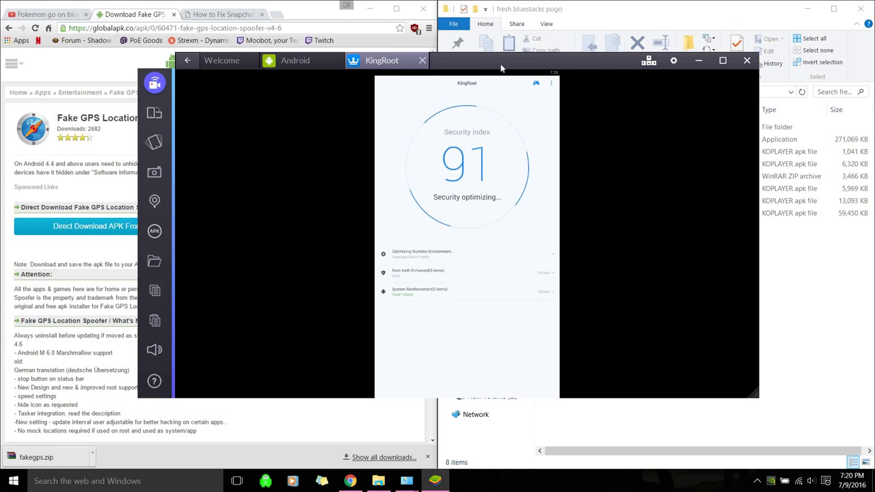
pyautogui.moveTo(508, 65); pyautogui.dragTo(469, 90)
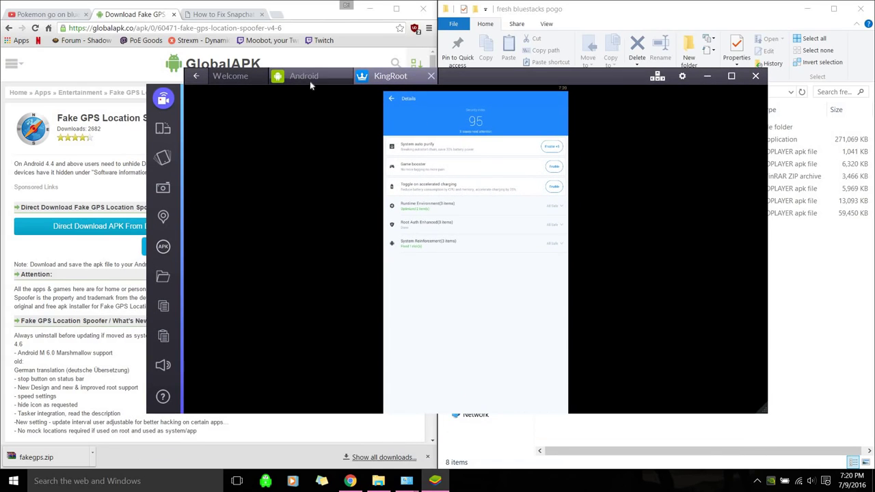
pyautogui.click(309, 81)
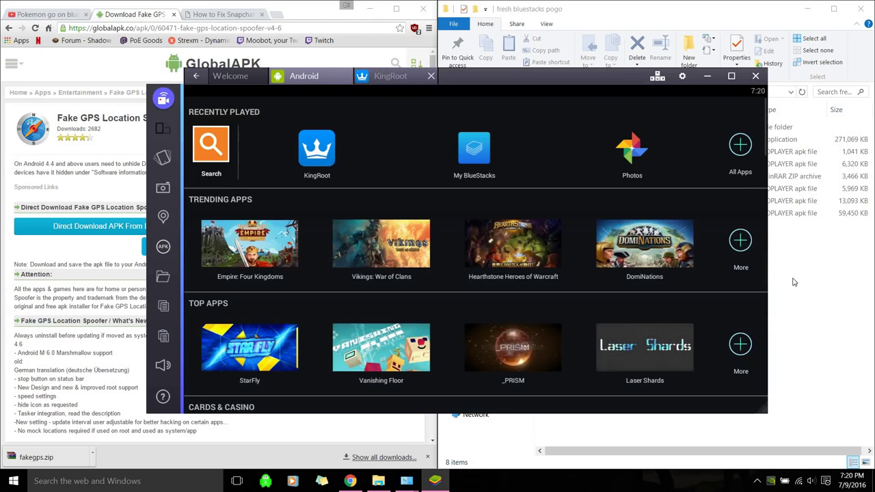
pyautogui.click(386, 82)
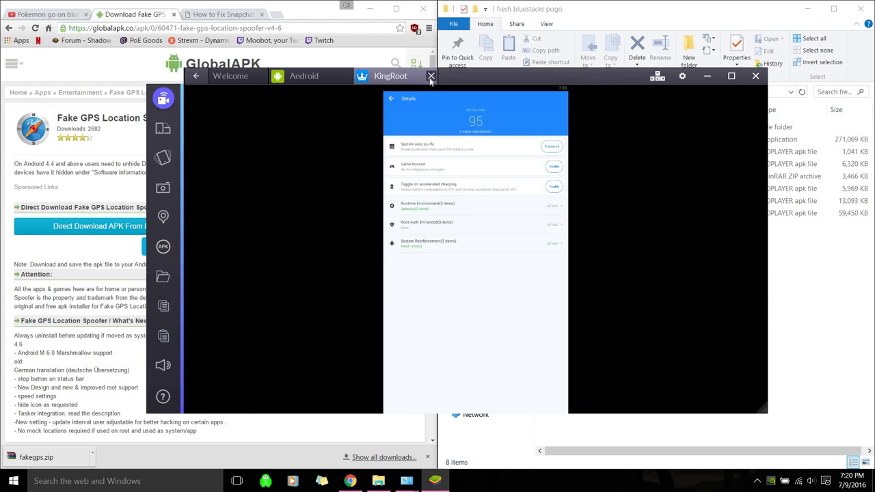
pyautogui.click(430, 76)
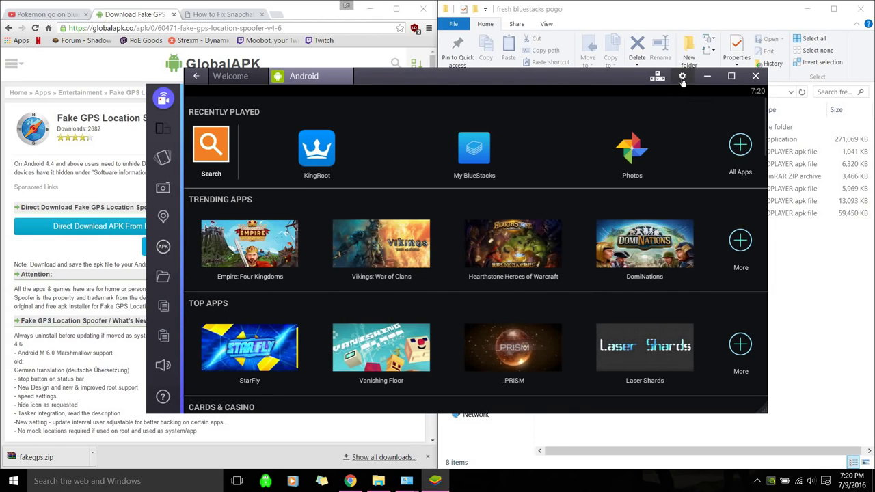
# Step: Restart the BlueStacks Android plugin
pyautogui.click(683, 78)
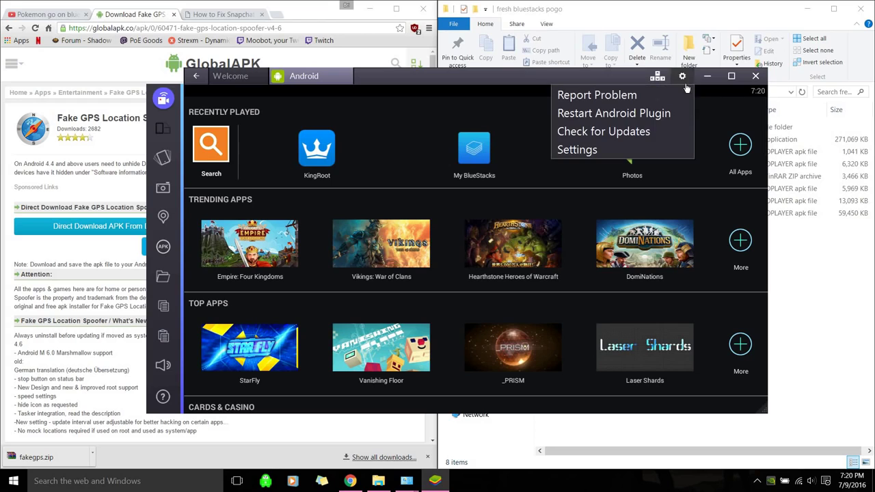
pyautogui.click(639, 115)
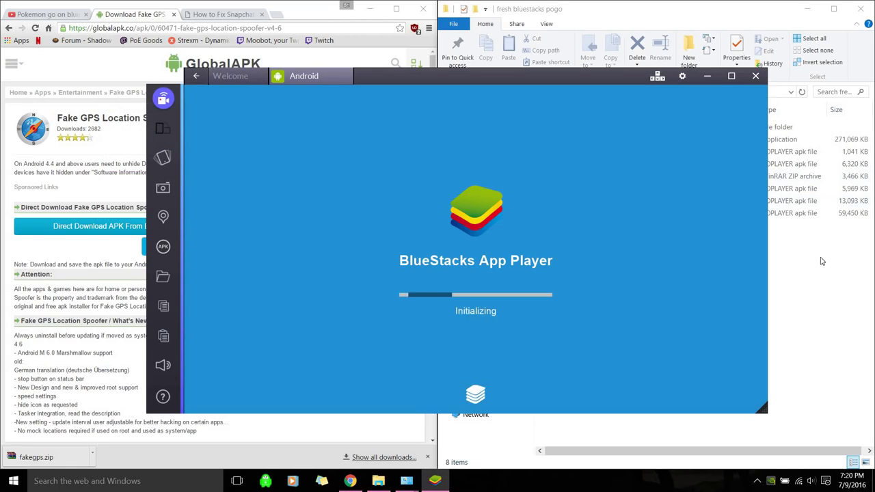
pyautogui.click(798, 245)
pyautogui.click(621, 177)
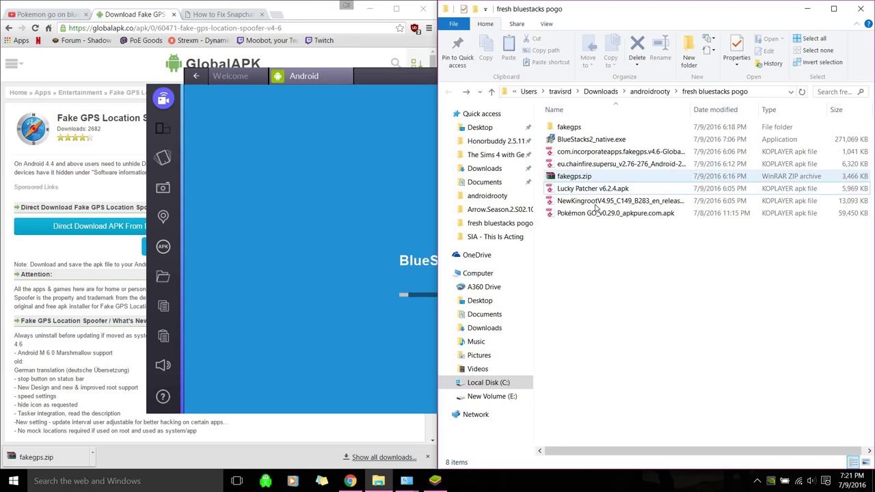
pyautogui.click(594, 189)
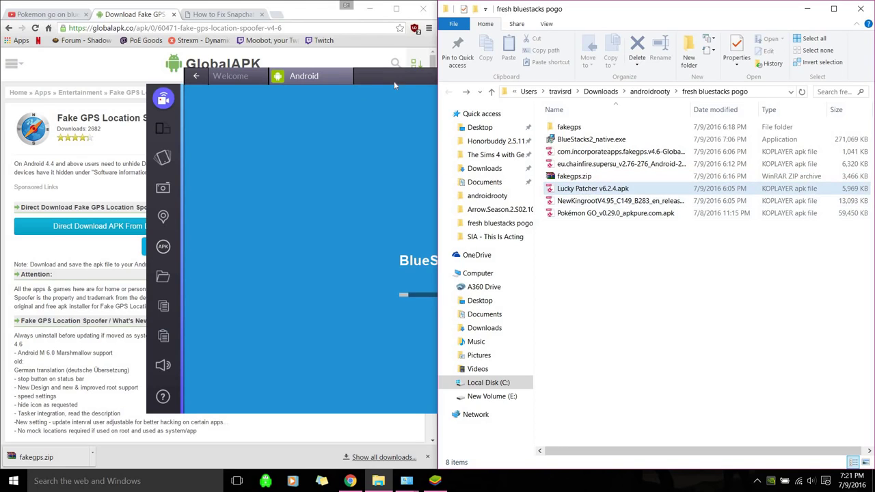
pyautogui.click(540, 145)
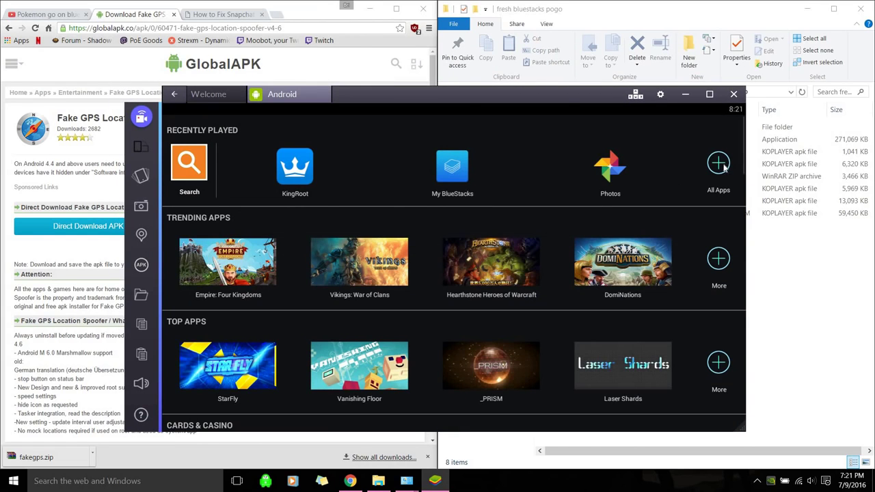
# Step: Install Lucky Patcher v6.2.4.apk from the fresh bluestacks pogo folder into BlueStacks, launch it and allow it root permission
pyautogui.click(804, 307)
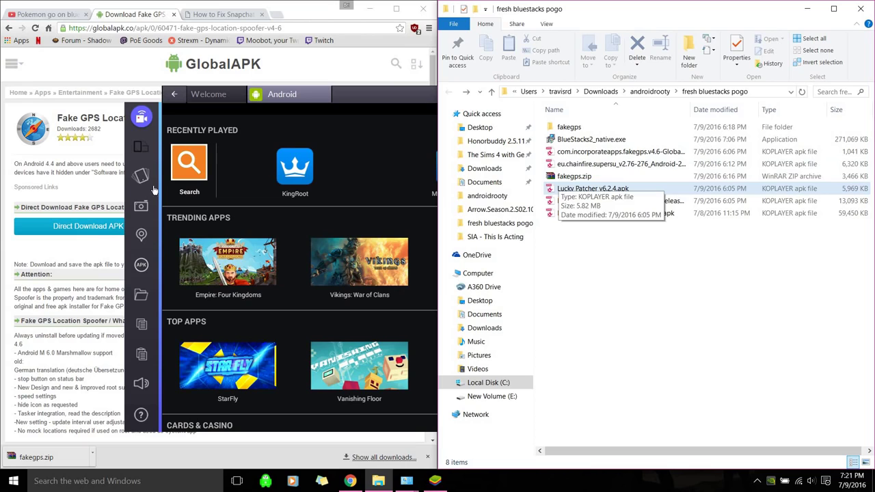
pyautogui.click(142, 267)
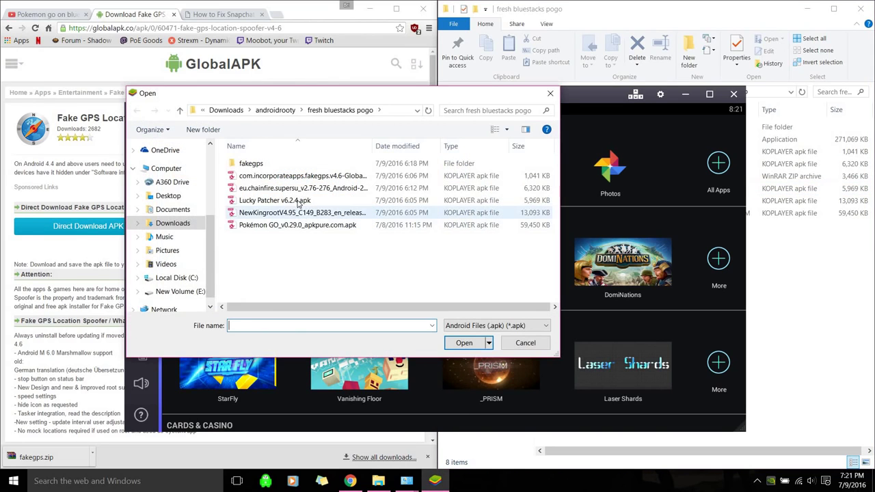
pyautogui.doubleClick(299, 200)
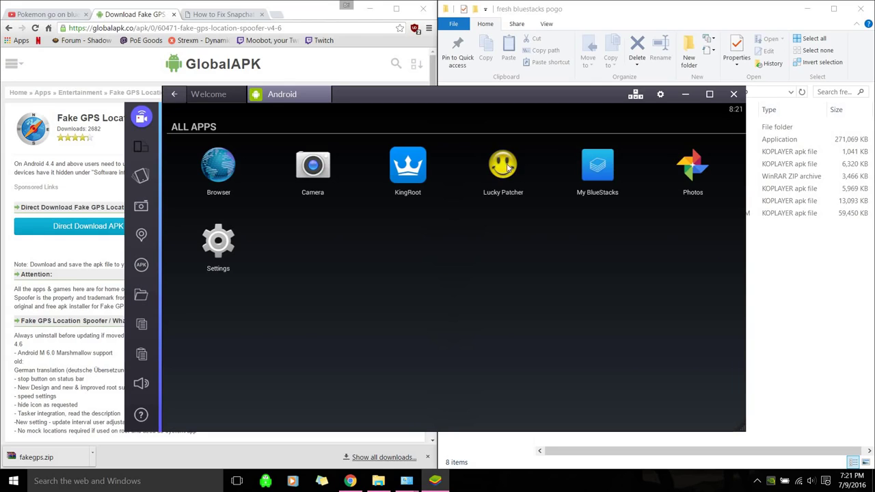
pyautogui.click(504, 166)
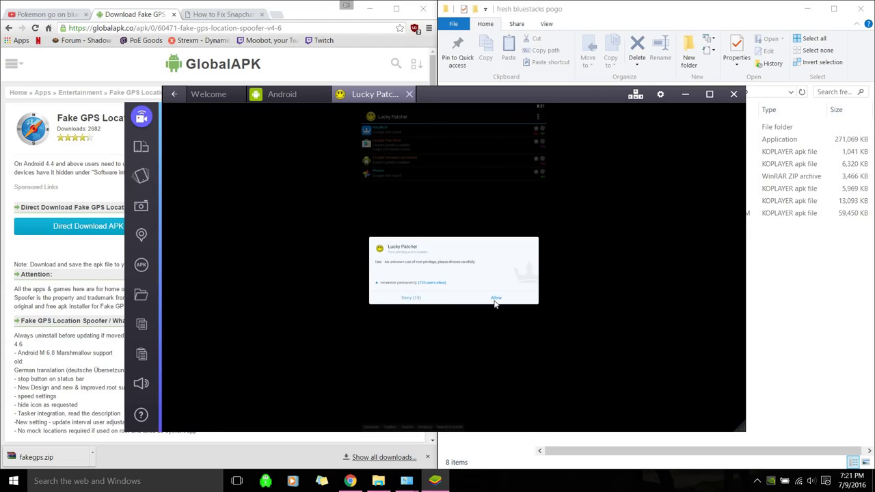
pyautogui.click(496, 299)
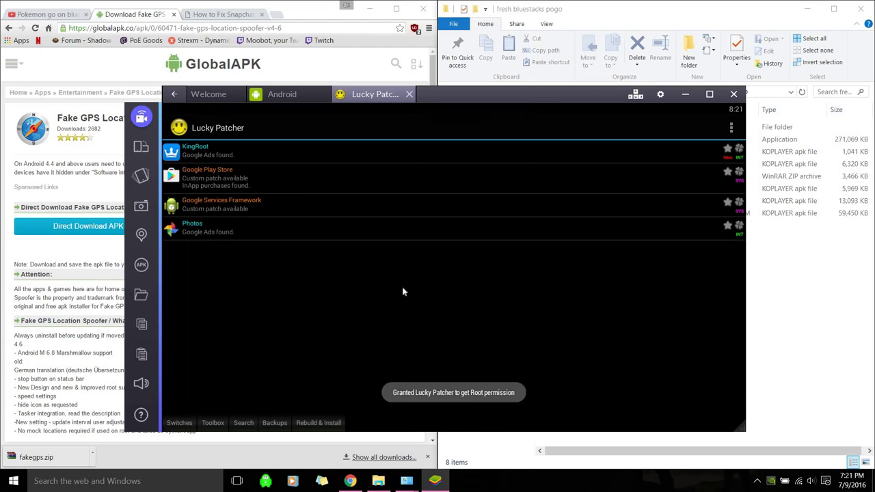
pyautogui.click(319, 425)
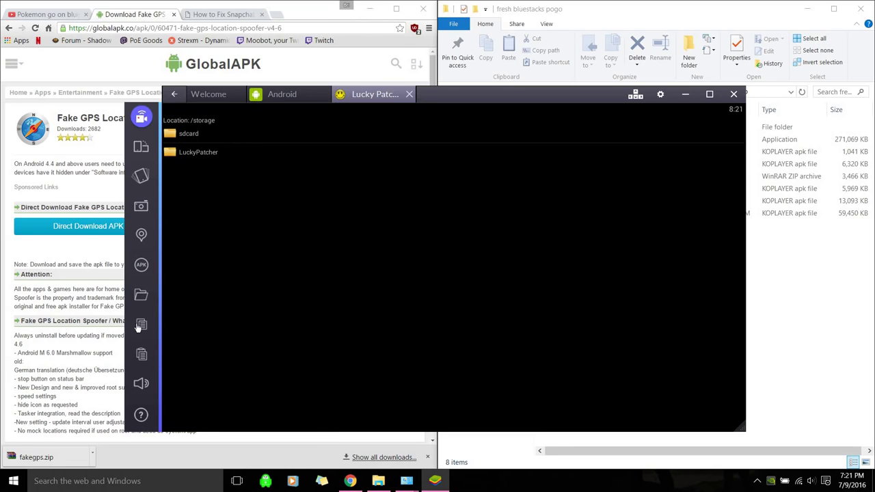
pyautogui.click(145, 297)
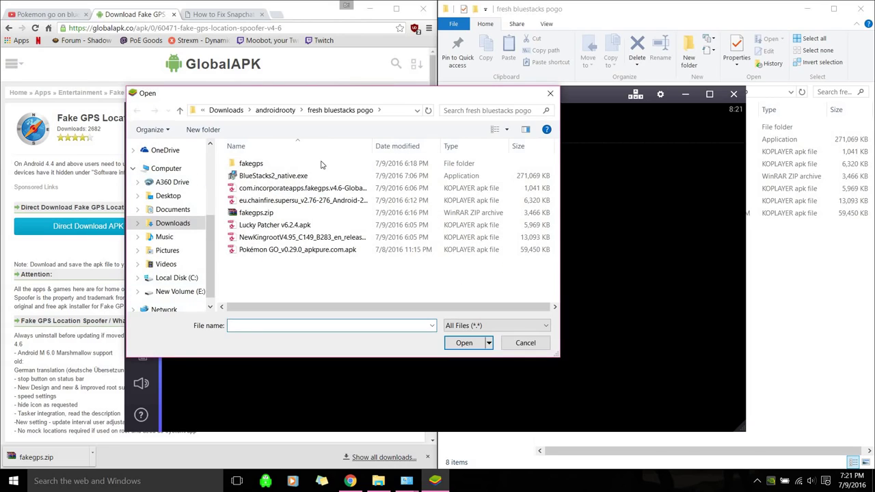
pyautogui.moveTo(257, 89); pyautogui.dragTo(438, 197)
pyautogui.click(731, 201)
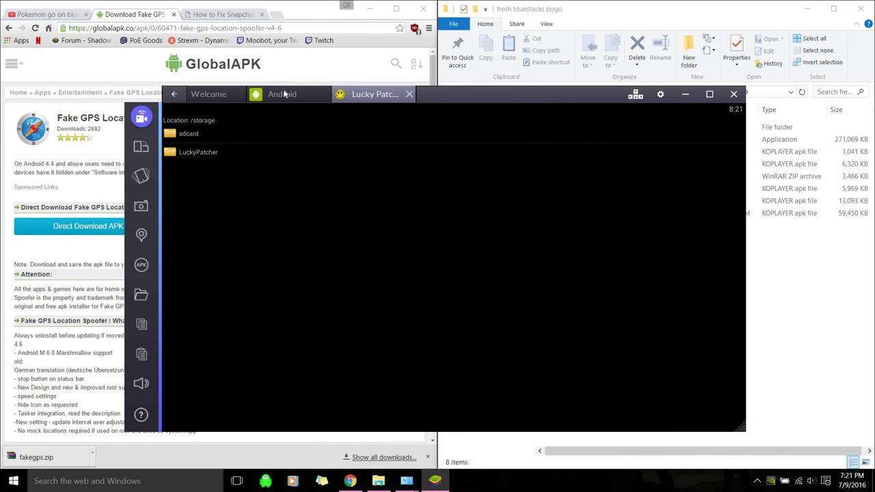
pyautogui.click(270, 99)
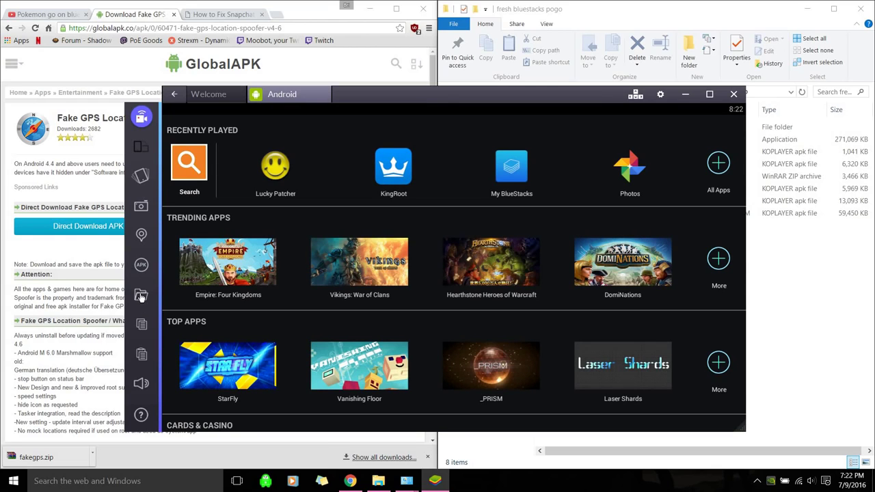
# Step: Transfer the com.incorporateapps.fakegps.v4.6 APK file from the fresh bluestacks pogo folder into BlueStacks without choosing an app to handle it
pyautogui.click(141, 296)
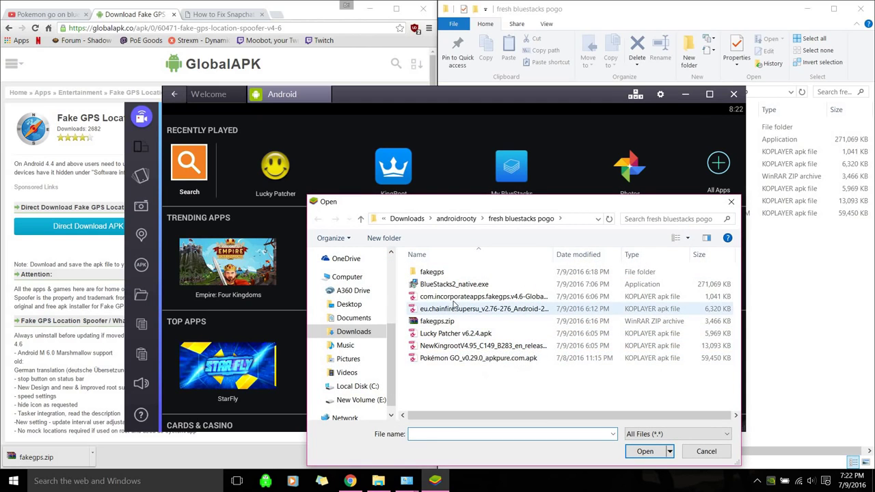
pyautogui.doubleClick(508, 298)
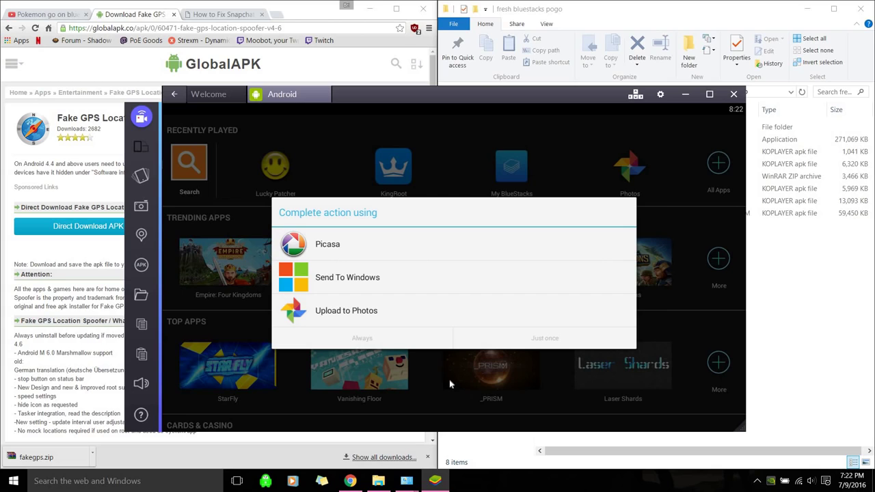
pyautogui.click(432, 373)
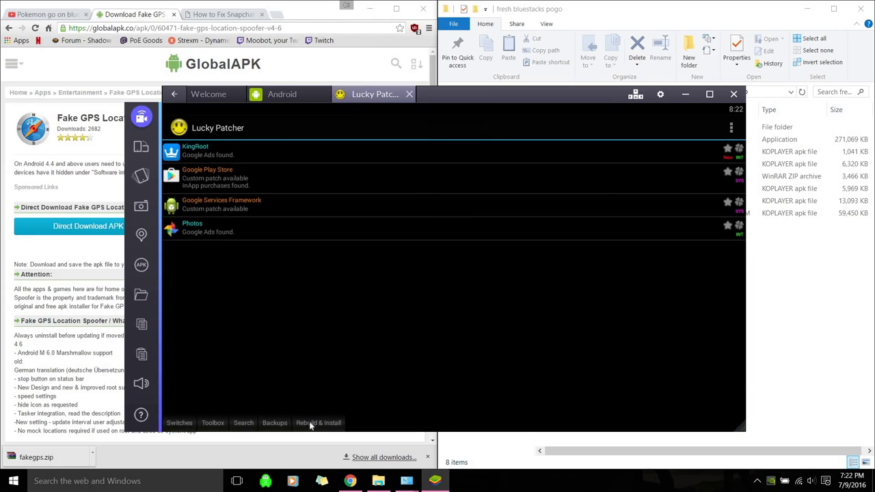
pyautogui.click(311, 423)
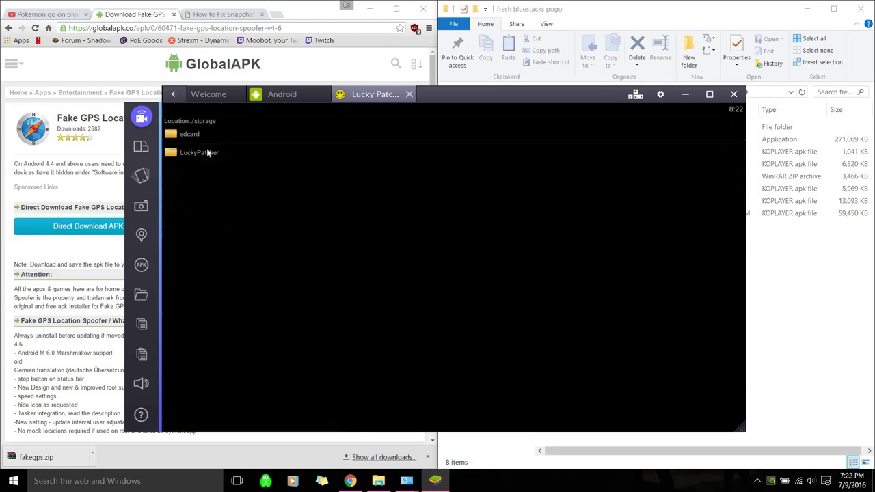
pyautogui.click(207, 134)
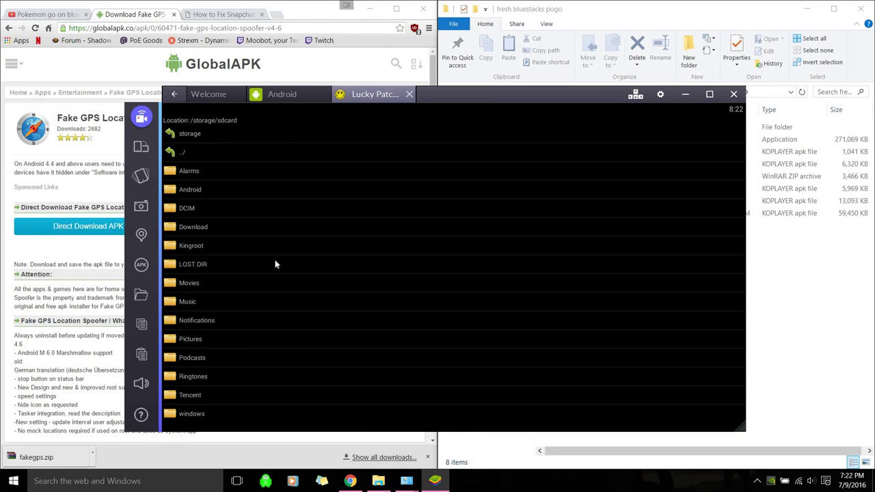
pyautogui.click(219, 226)
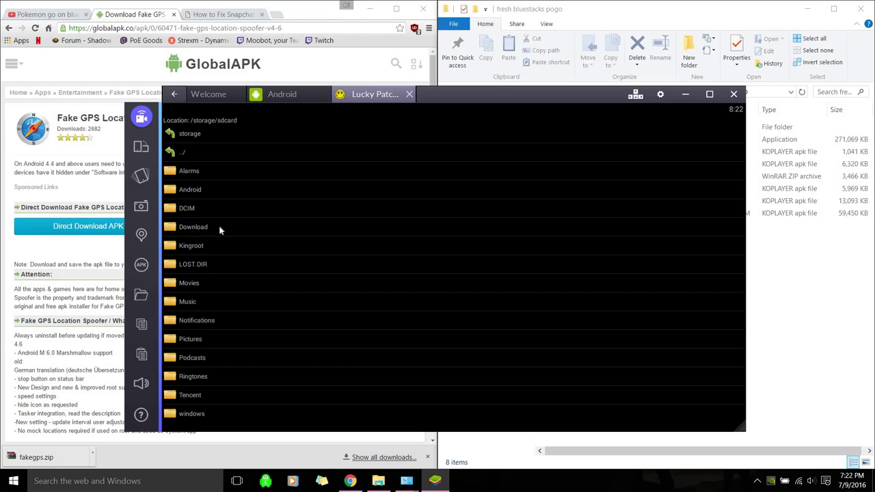
pyautogui.click(192, 135)
pyautogui.click(204, 137)
pyautogui.click(195, 135)
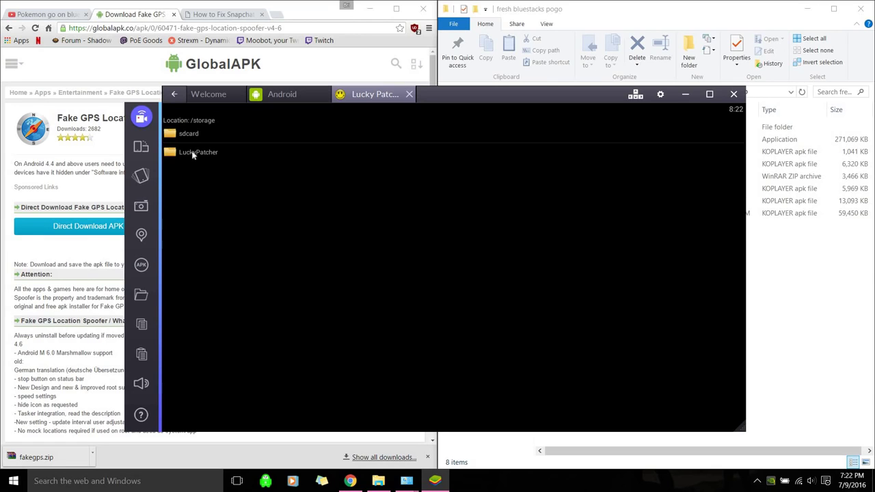
pyautogui.click(194, 152)
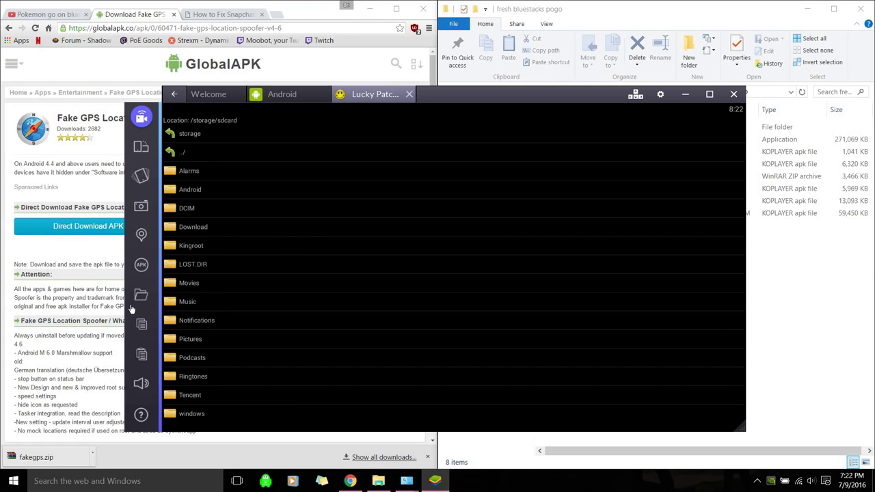
pyautogui.click(141, 264)
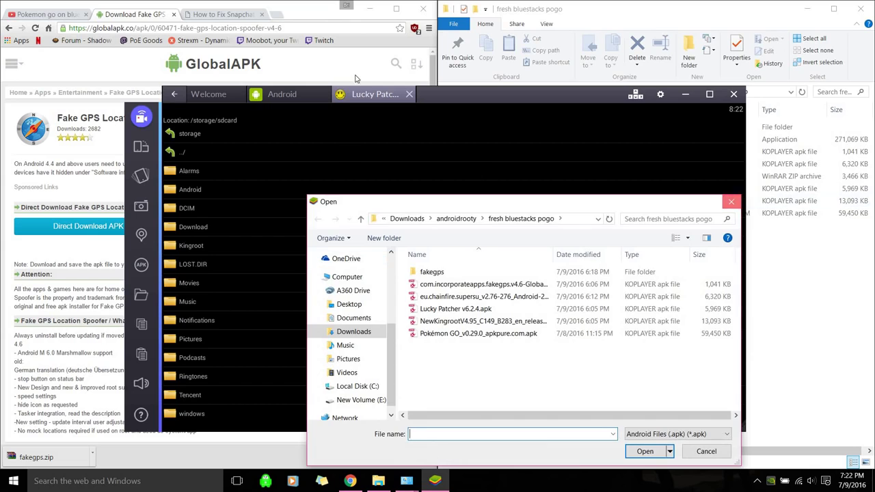
pyautogui.click(730, 201)
pyautogui.click(281, 93)
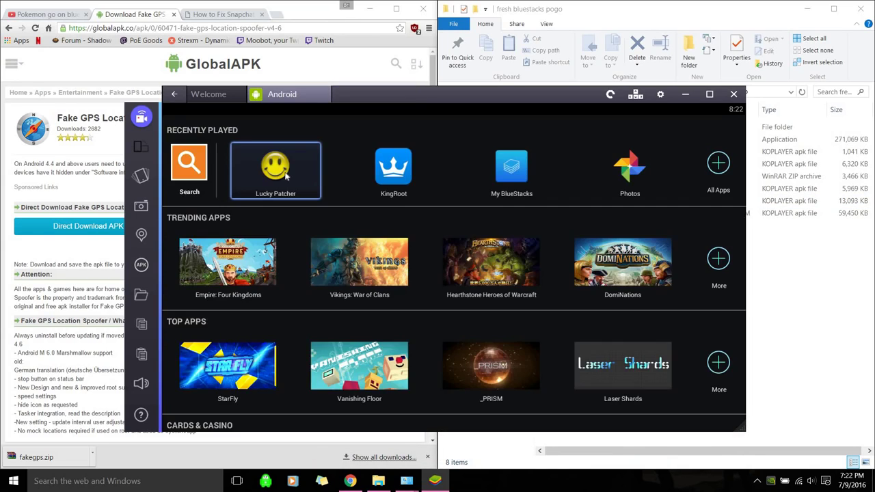
# Step: Open Lucky Patcher's Rebuild & Install file browser and go to the sdcard/windows folder
pyautogui.click(289, 166)
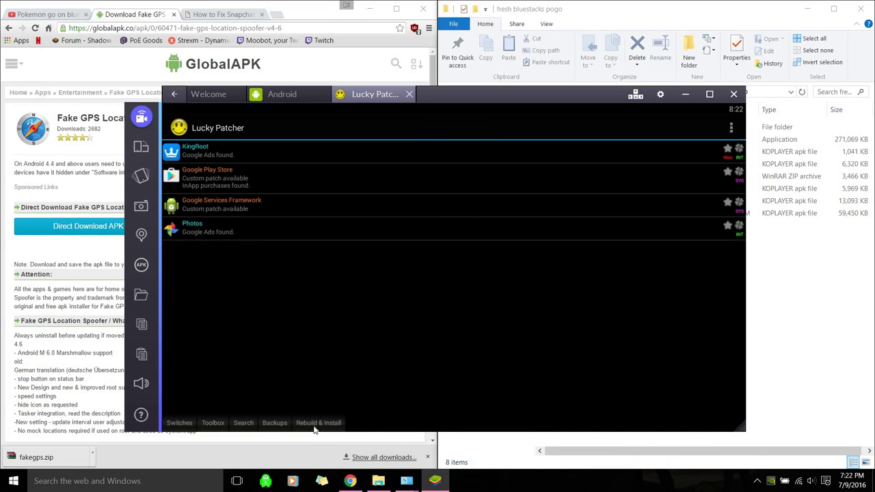
pyautogui.click(320, 424)
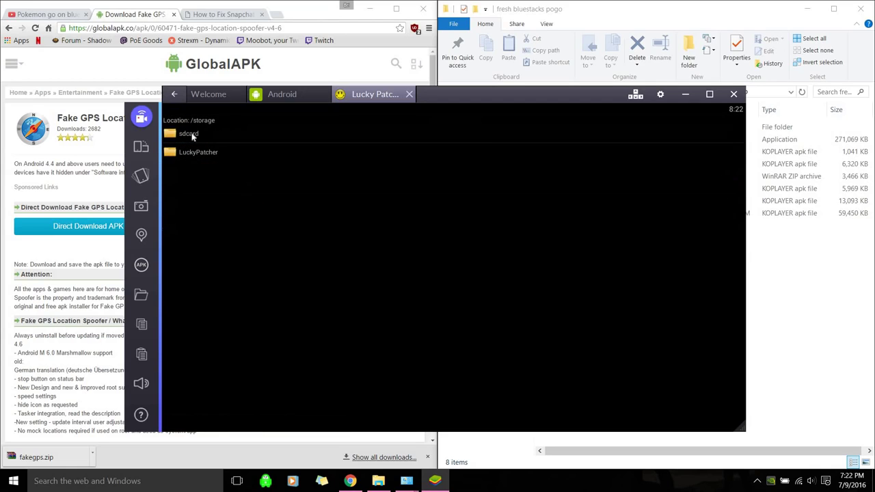
pyautogui.click(190, 135)
pyautogui.click(192, 415)
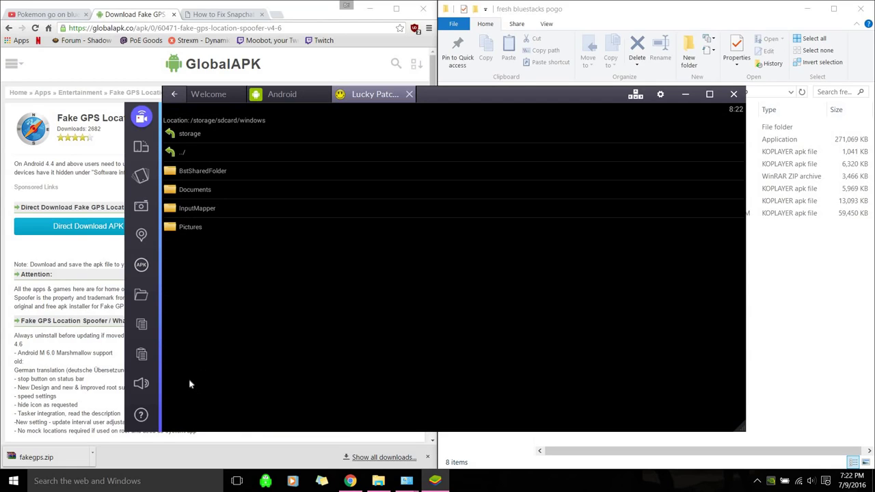
pyautogui.click(215, 192)
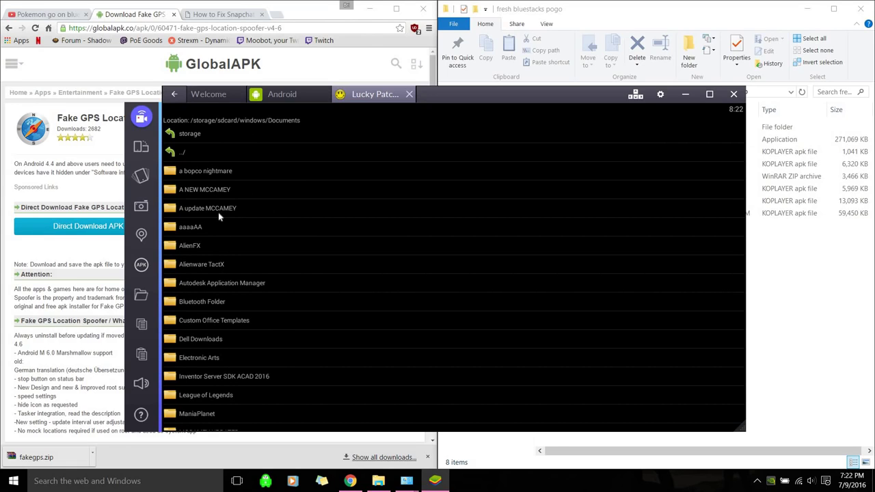
pyautogui.click(193, 153)
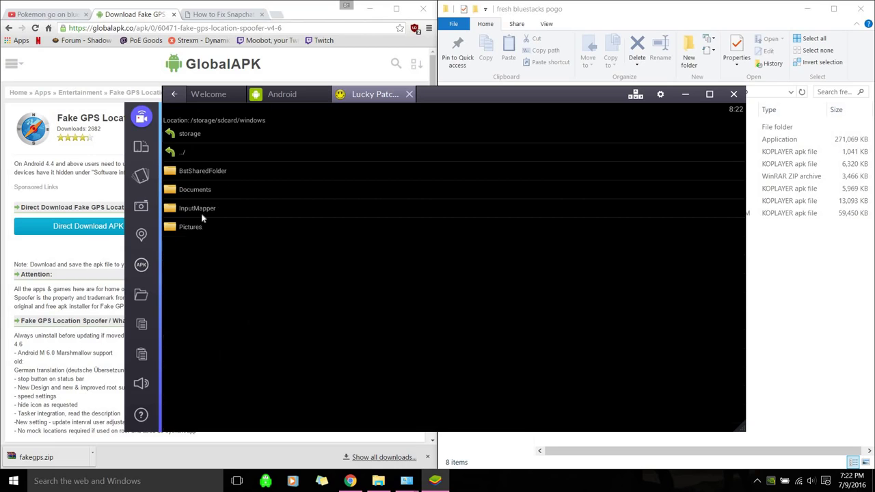
pyautogui.click(218, 191)
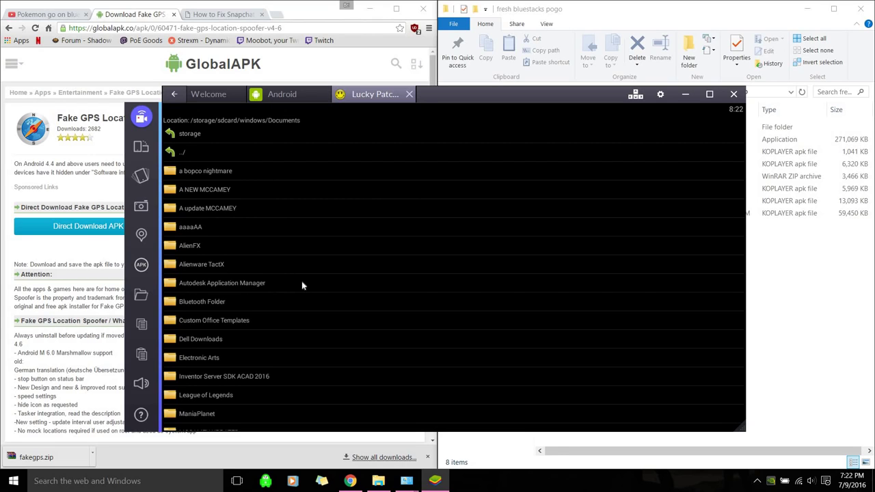
pyautogui.scroll(-5, 301, 281)
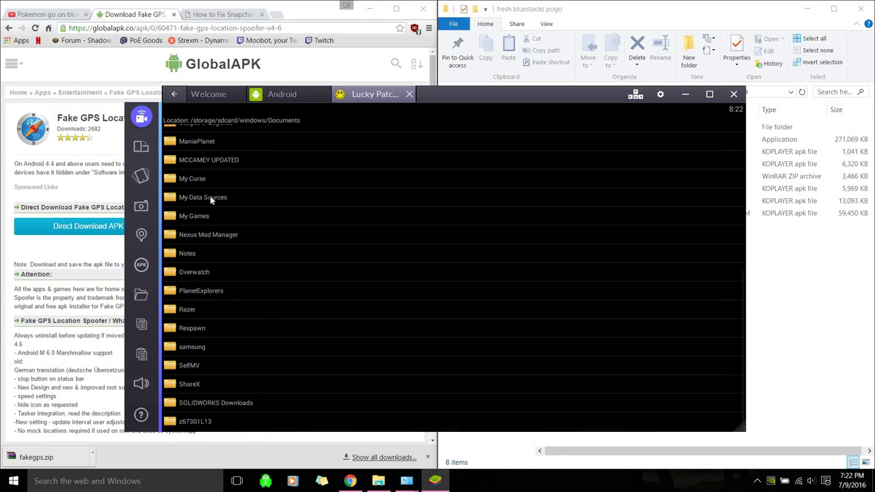
pyautogui.scroll(10, 205, 198)
pyautogui.click(208, 156)
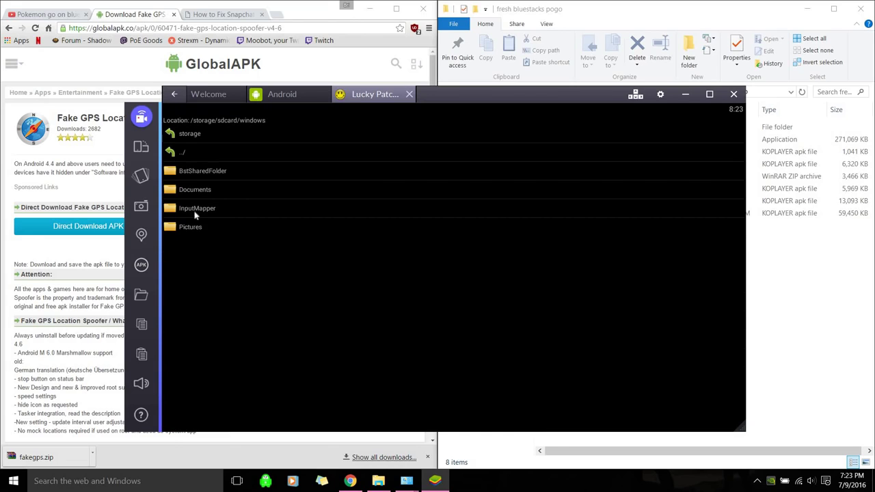
# Step: Install com.incorporateapps.fakegps.v4.6-GlobalAPK.Co.apk from BstSharedFolder as a system app, declining Lucky Patcher's reboot
pyautogui.click(216, 172)
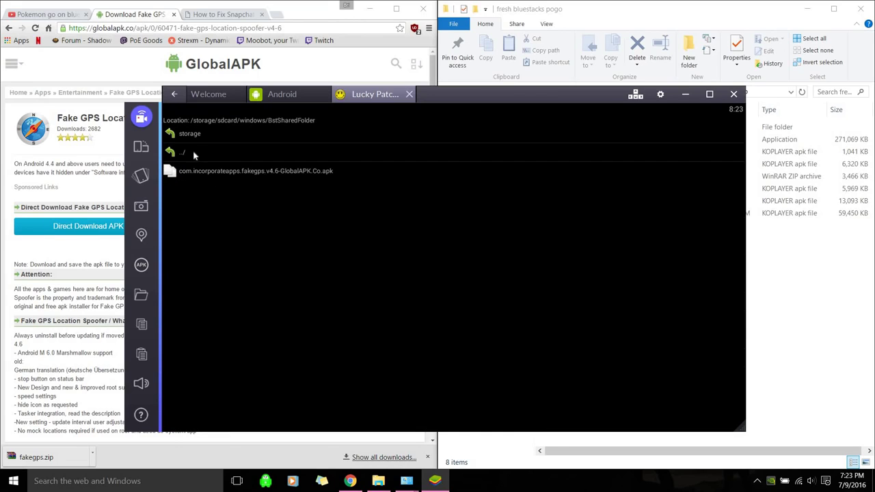
pyautogui.click(203, 156)
pyautogui.click(206, 173)
pyautogui.click(208, 172)
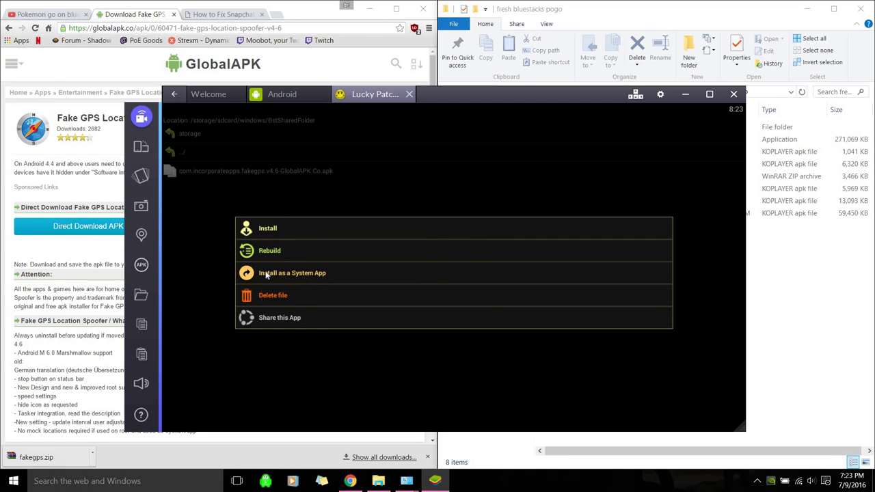
pyautogui.click(296, 274)
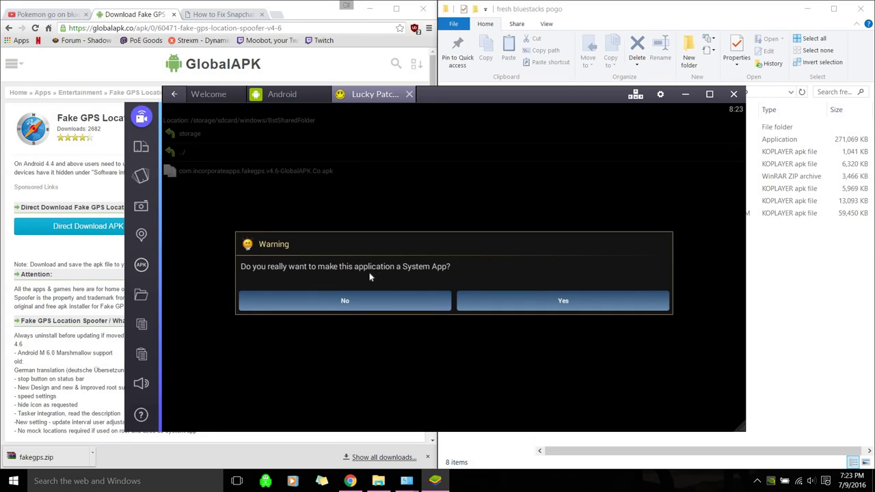
pyautogui.click(564, 302)
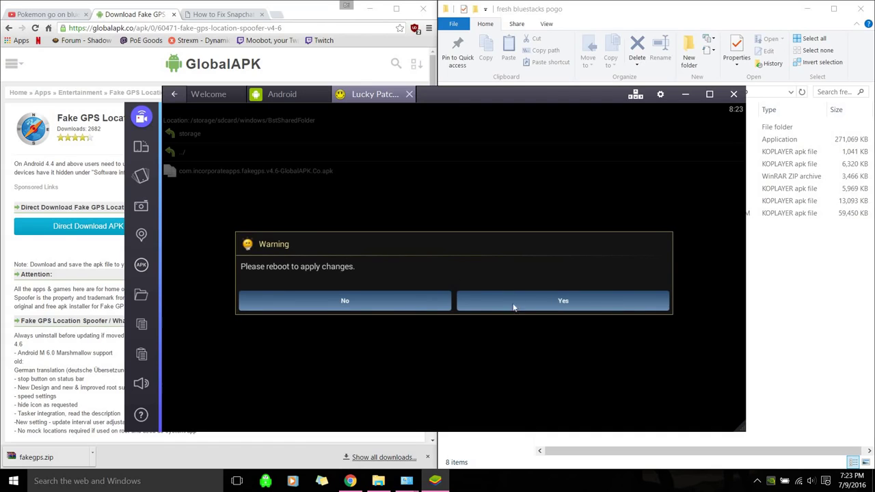
pyautogui.click(355, 305)
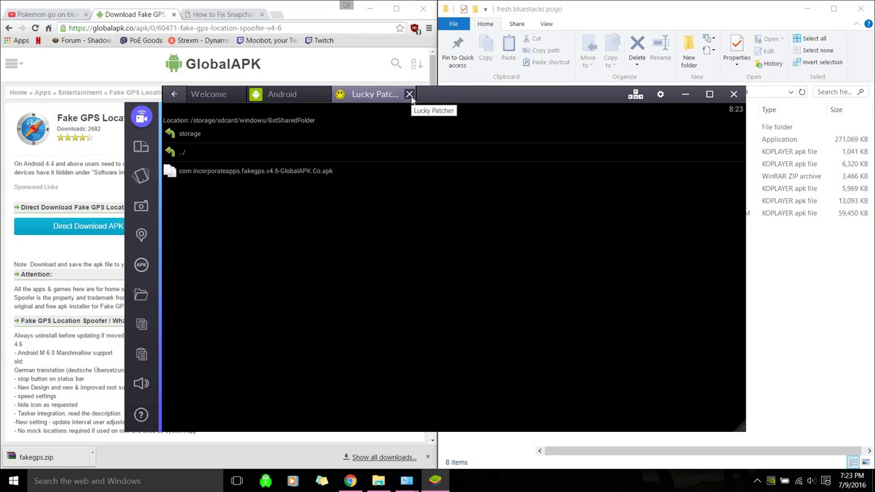
# Step: Close Lucky Patcher and restart the BlueStacks Android plugin
pyautogui.click(409, 94)
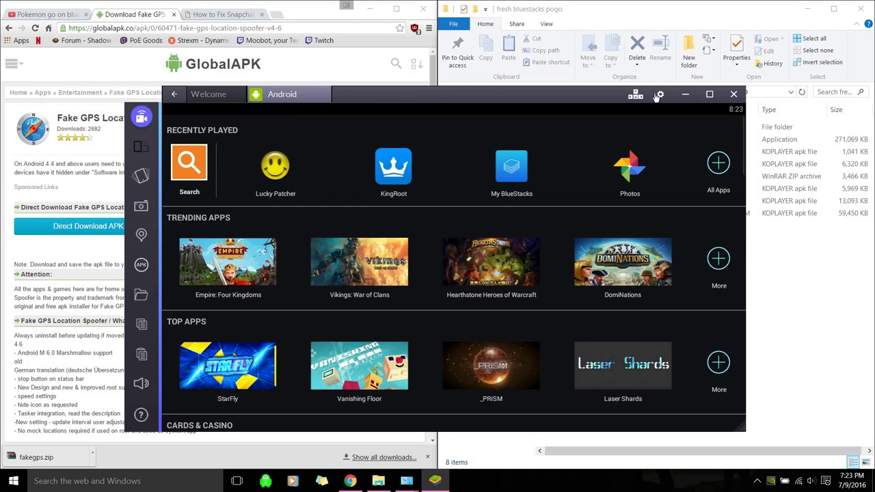
pyautogui.click(660, 94)
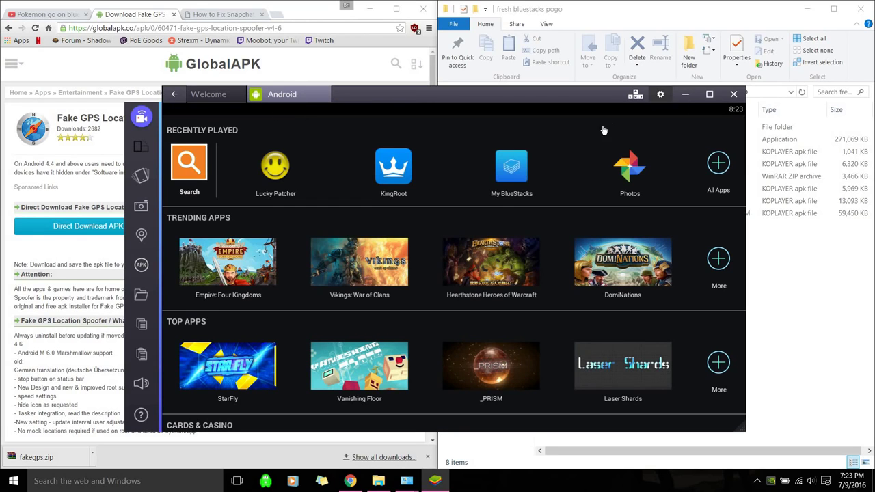
pyautogui.click(598, 134)
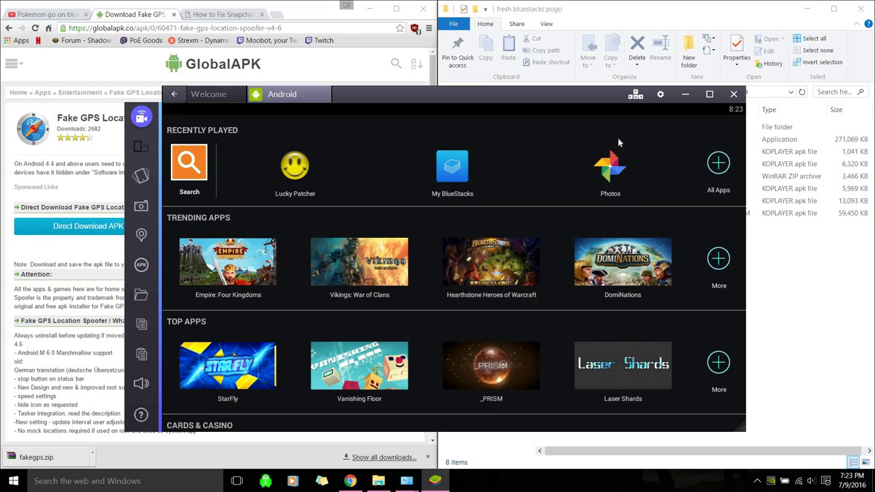
# Step: Install Pokémon GO_v0.29.0_apkpure.com.apk from the fresh bluestacks pogo folder into BlueStacks and return to the Android home screen
pyautogui.click(725, 170)
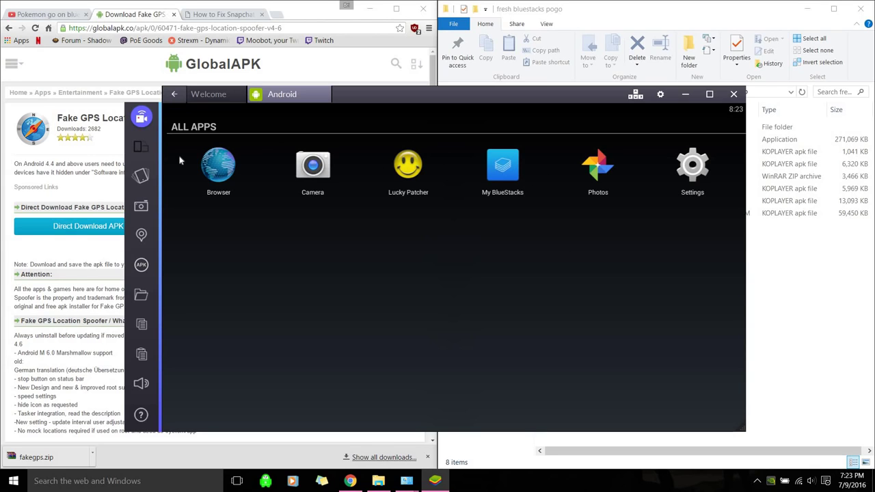
pyautogui.click(226, 98)
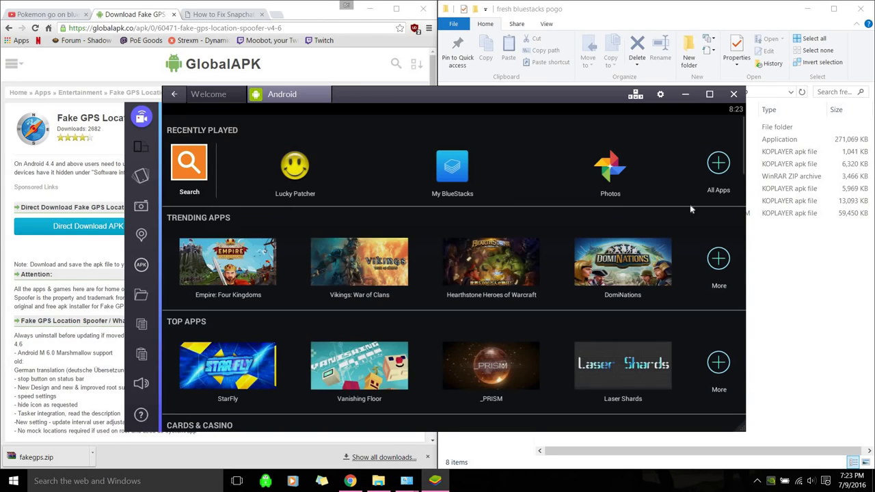
pyautogui.click(719, 162)
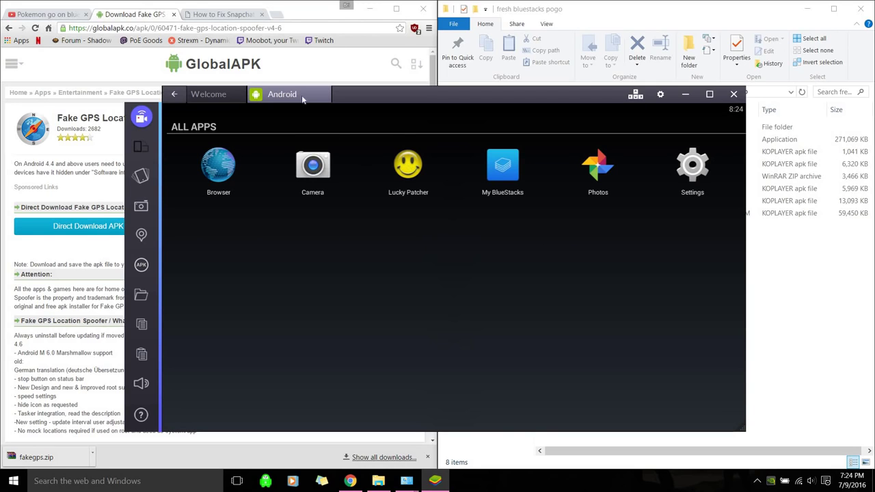
pyautogui.click(223, 95)
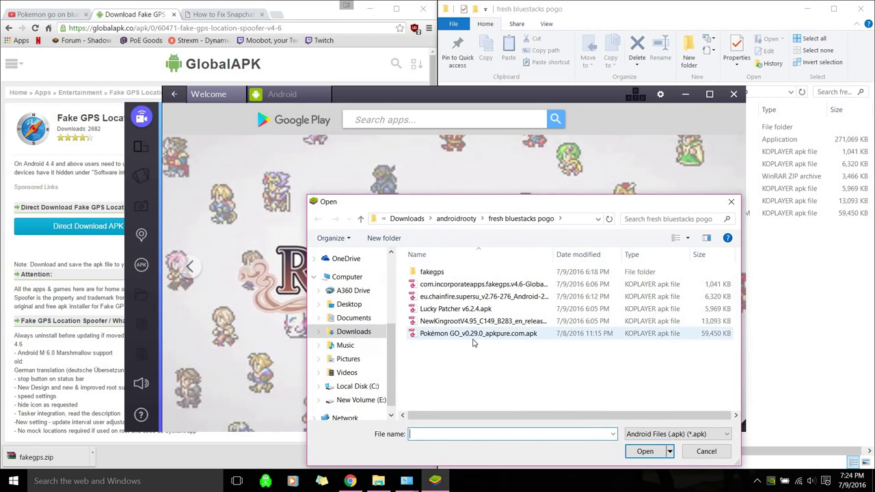
pyautogui.doubleClick(467, 334)
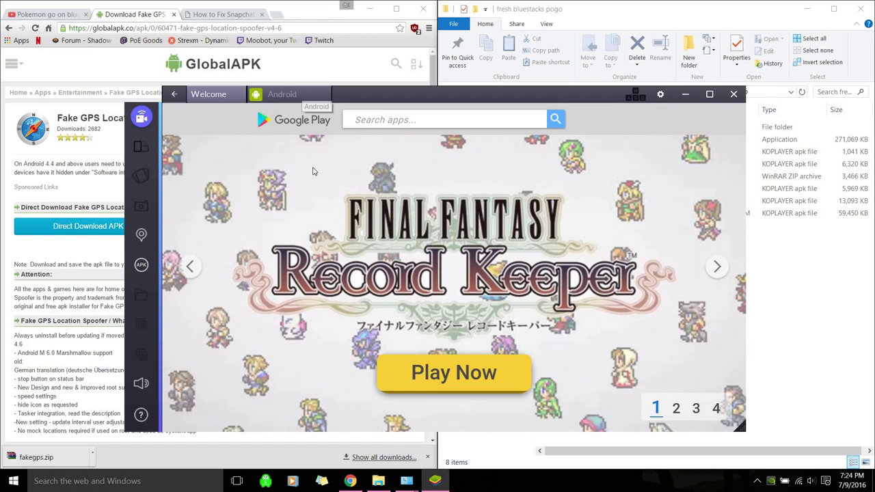
pyautogui.click(280, 94)
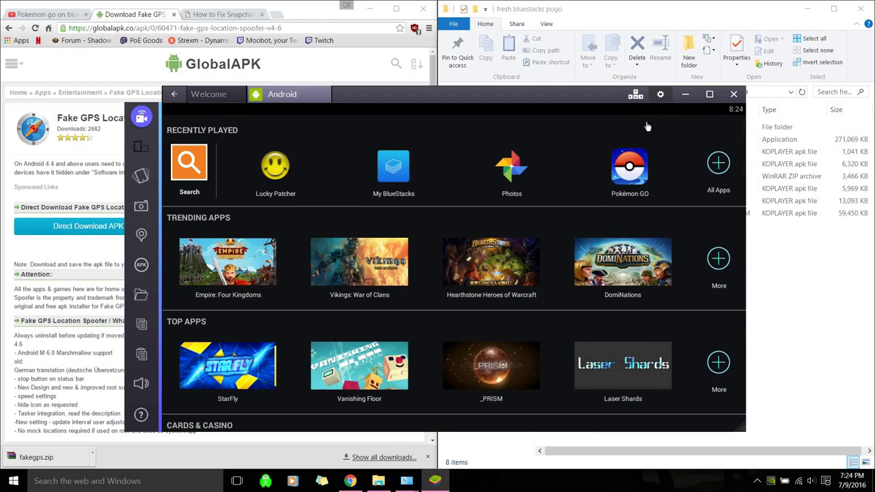
# Step: Open the Android location settings and set the location mode to High accuracy
pyautogui.click(661, 94)
pyautogui.click(555, 168)
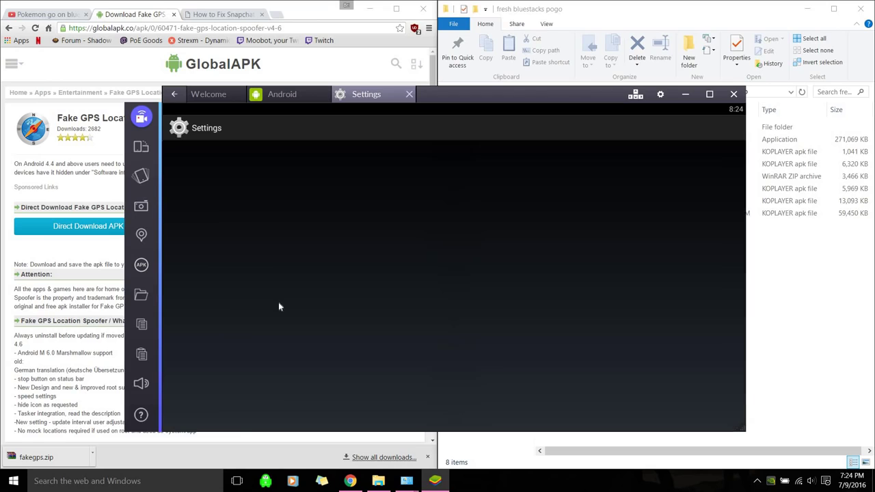
pyautogui.click(239, 236)
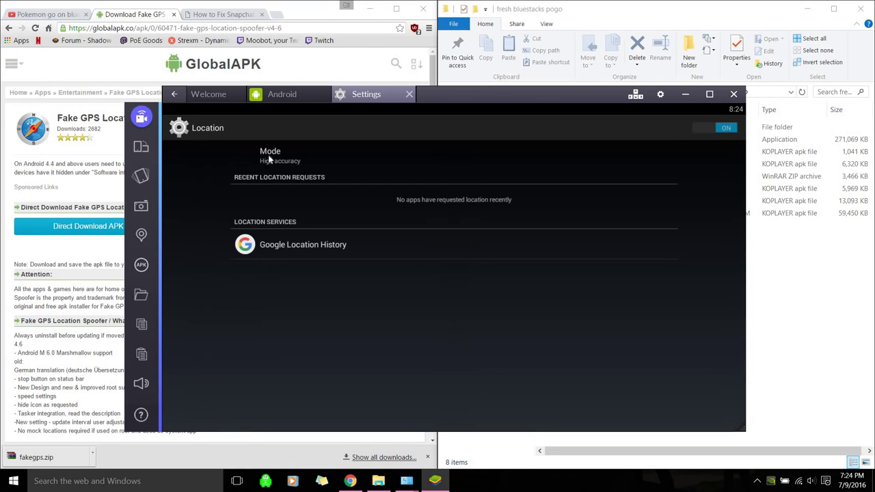
pyautogui.click(295, 155)
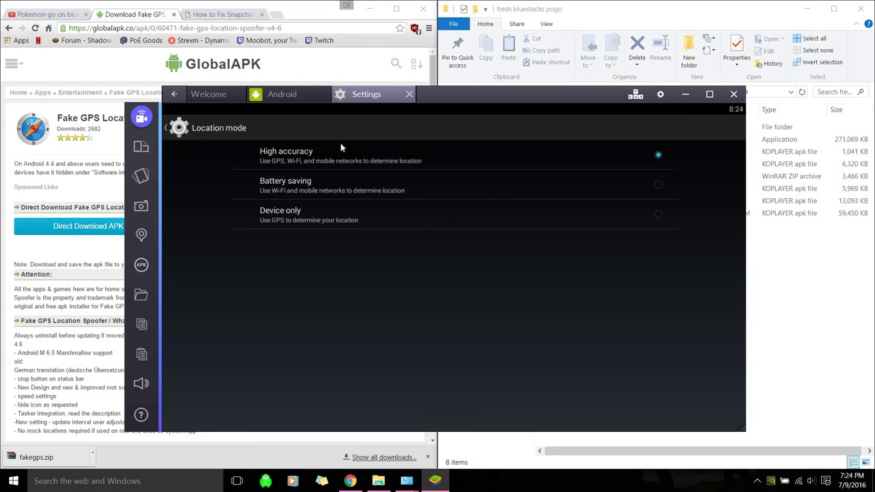
pyautogui.click(288, 156)
pyautogui.click(180, 128)
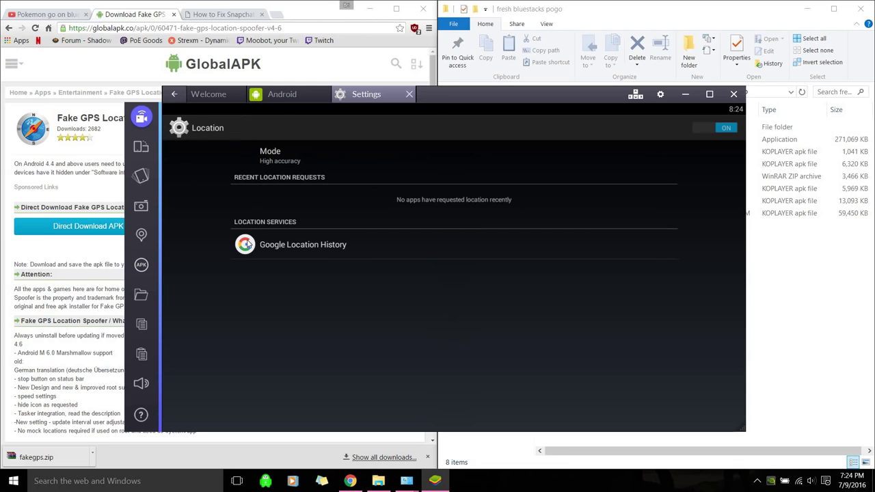
# Step: Try to open Google Location History, declining to send diagnostic and usage data to Google
pyautogui.click(313, 248)
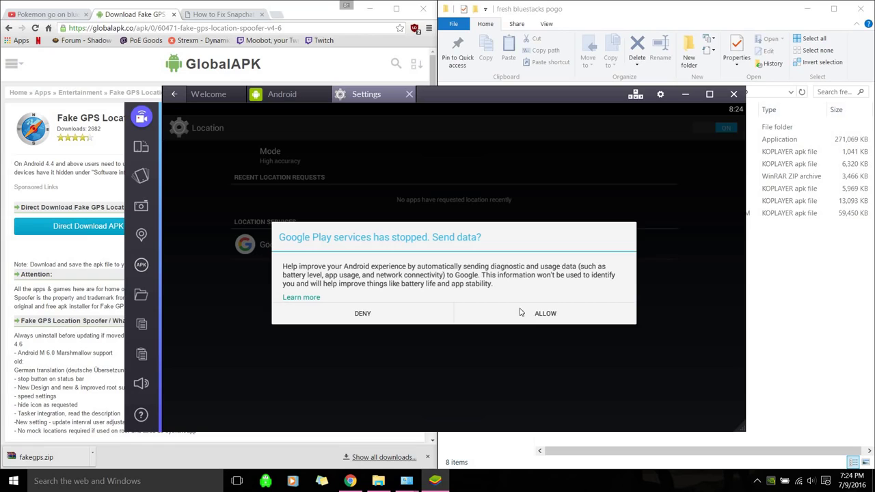
pyautogui.click(374, 318)
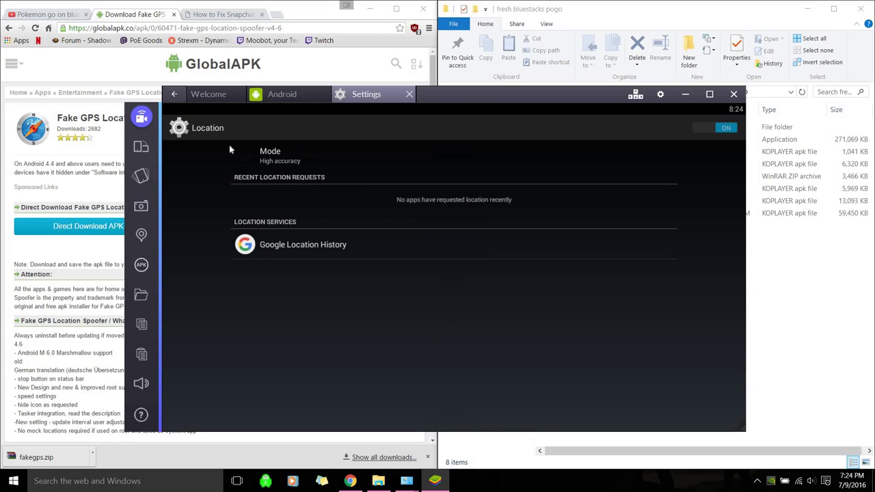
pyautogui.click(296, 242)
# Step: Open the Windows location privacy settings and check the location setting for this device without changing it
pyautogui.press('super')
pyautogui.press('super')
pyautogui.moveTo(511, 101); pyautogui.dragTo(481, 73)
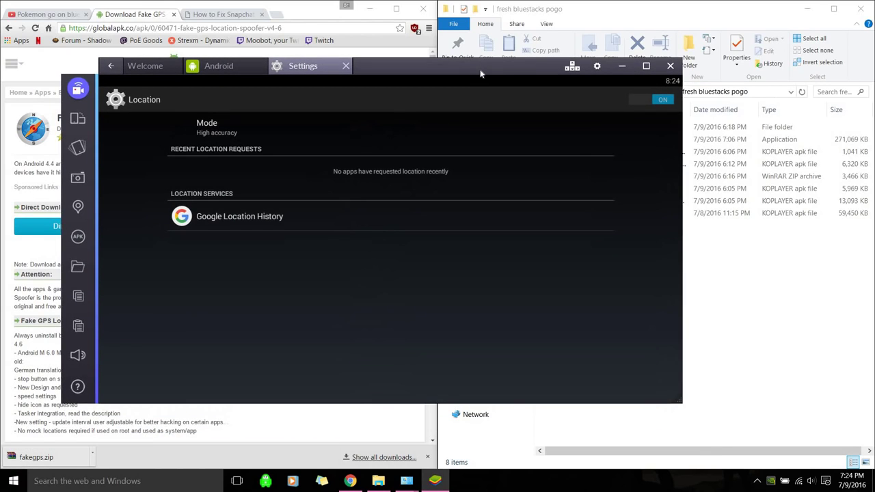
pyautogui.press('super')
pyautogui.write('location')
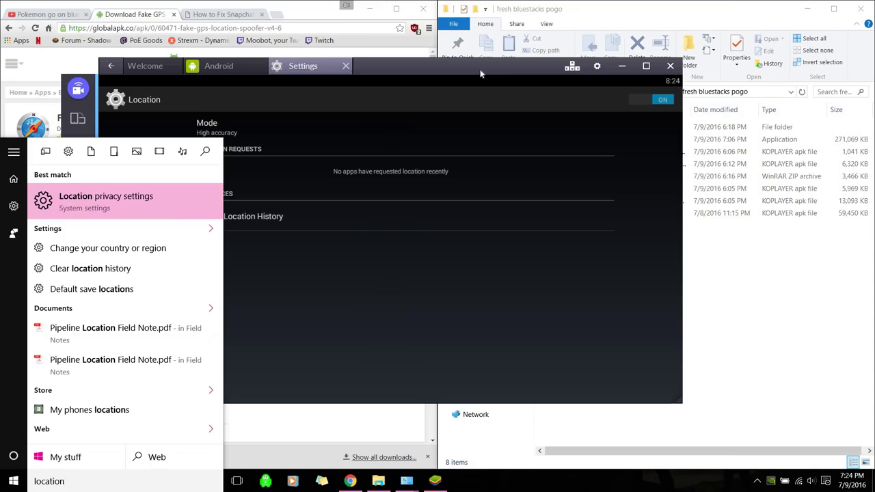
pyautogui.press('Return')
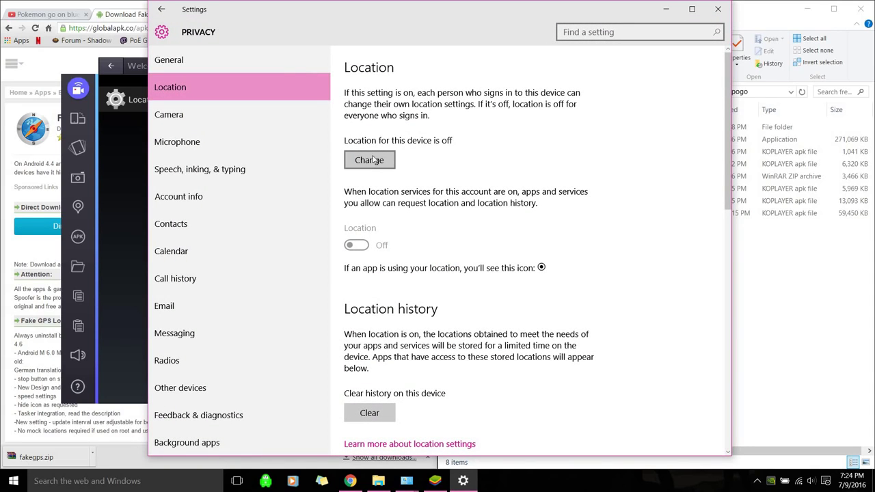
pyautogui.click(375, 157)
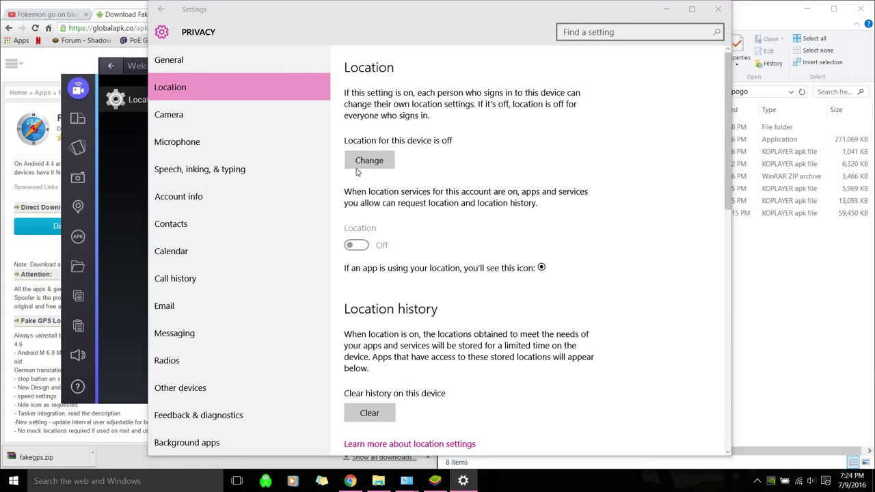
pyautogui.click(372, 166)
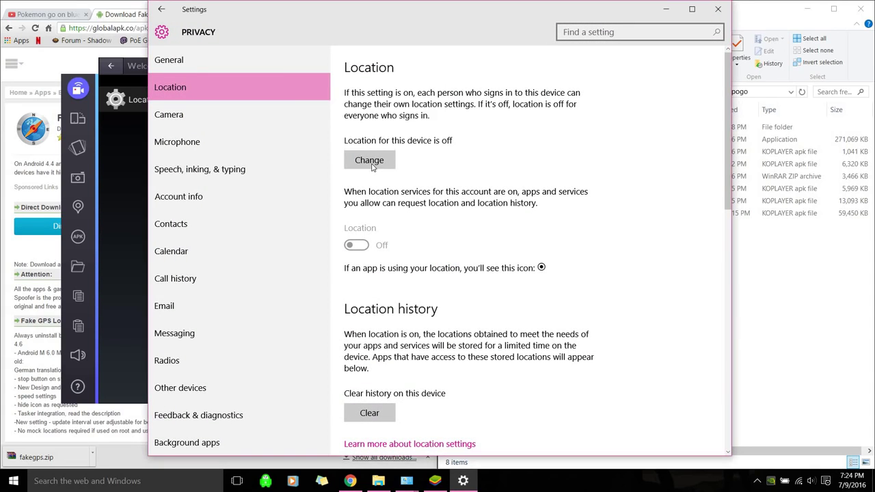
pyautogui.click(757, 480)
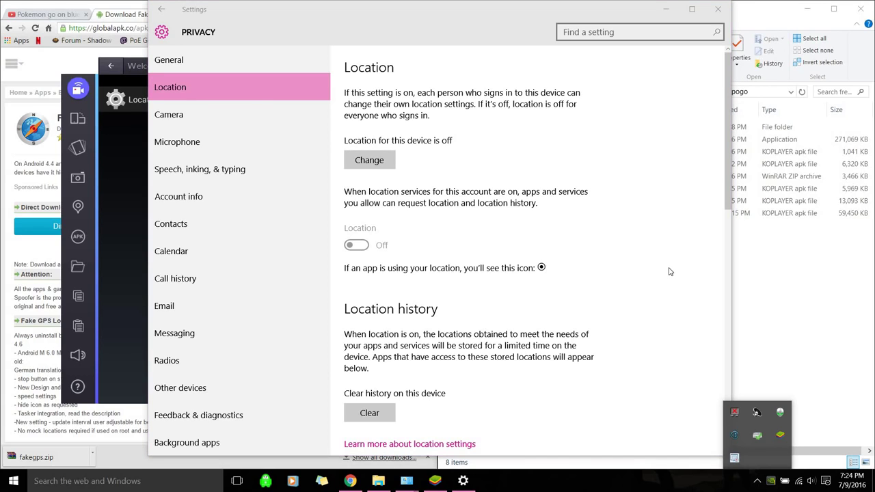
pyautogui.click(670, 271)
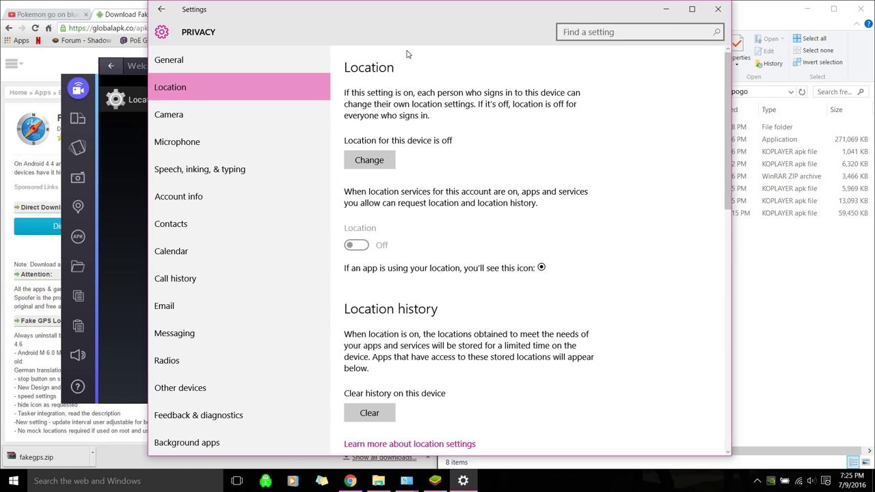
# Step: Switch back to BlueStacks, close the Android Settings app and return to the home screen
pyautogui.click(133, 157)
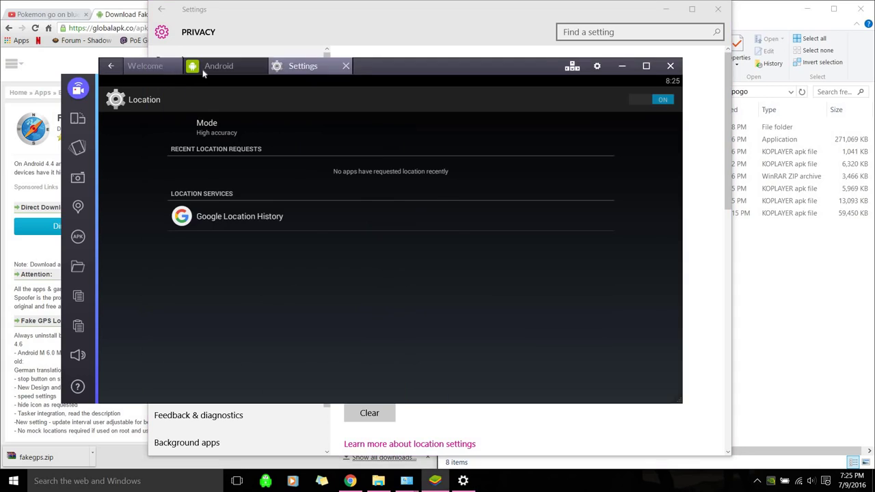
pyautogui.click(597, 66)
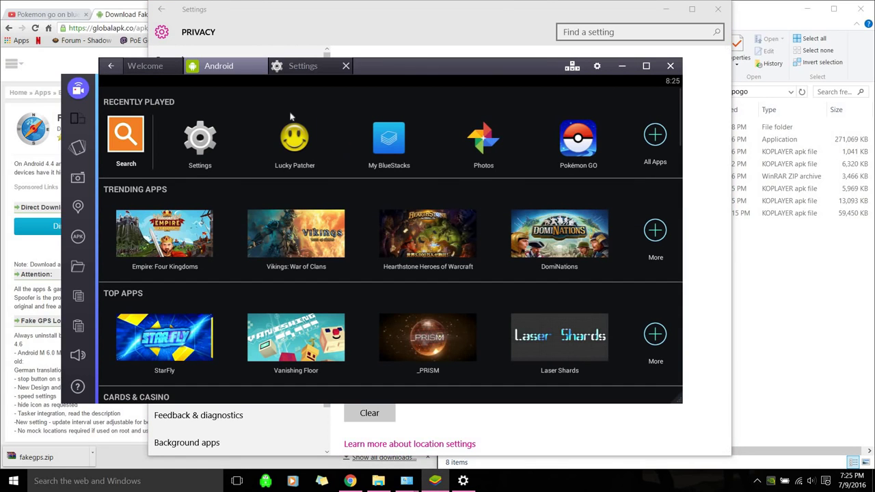
pyautogui.click(346, 68)
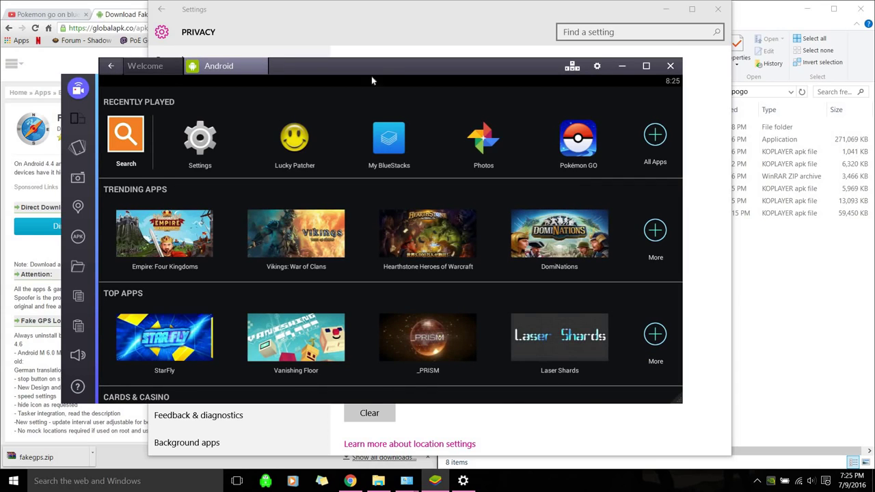
pyautogui.moveTo(378, 78); pyautogui.dragTo(413, 99)
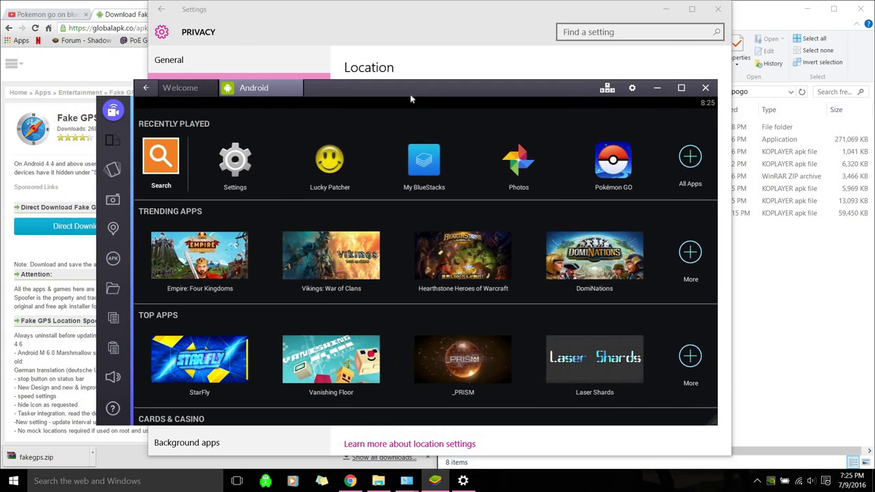
# Step: Launch Lucky Patcher and filter its app list to System Apps
pyautogui.click(329, 165)
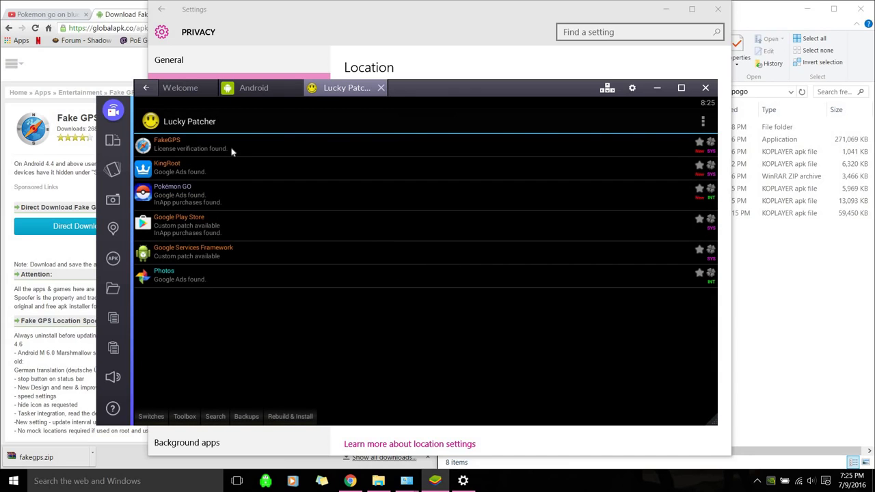
pyautogui.click(219, 146)
pyautogui.click(211, 145)
pyautogui.click(196, 149)
pyautogui.click(195, 149)
pyautogui.click(215, 416)
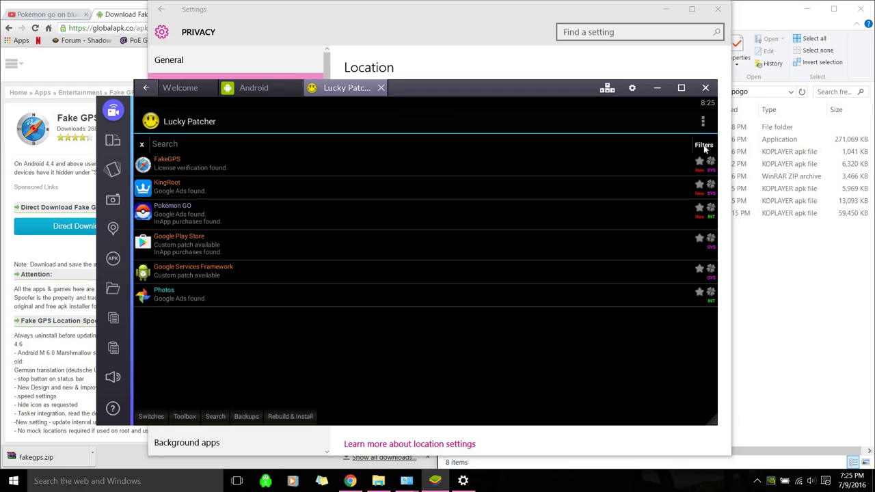
pyautogui.click(704, 146)
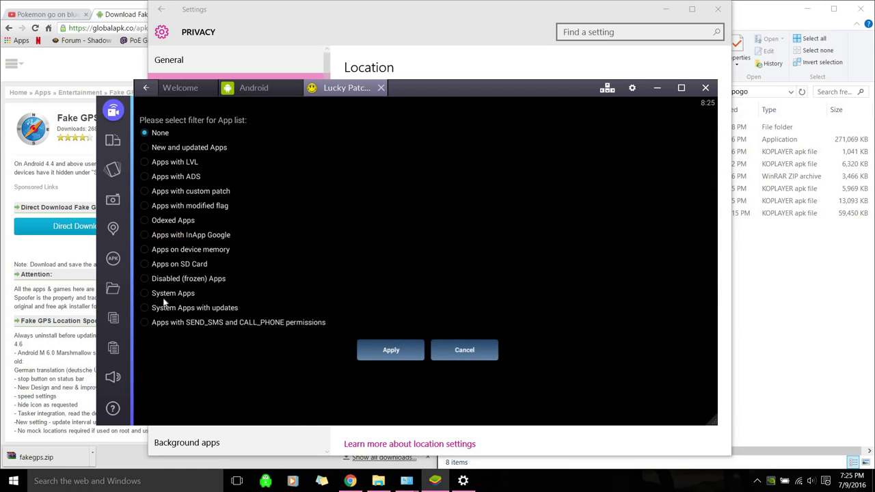
pyautogui.click(162, 299)
pyautogui.click(371, 346)
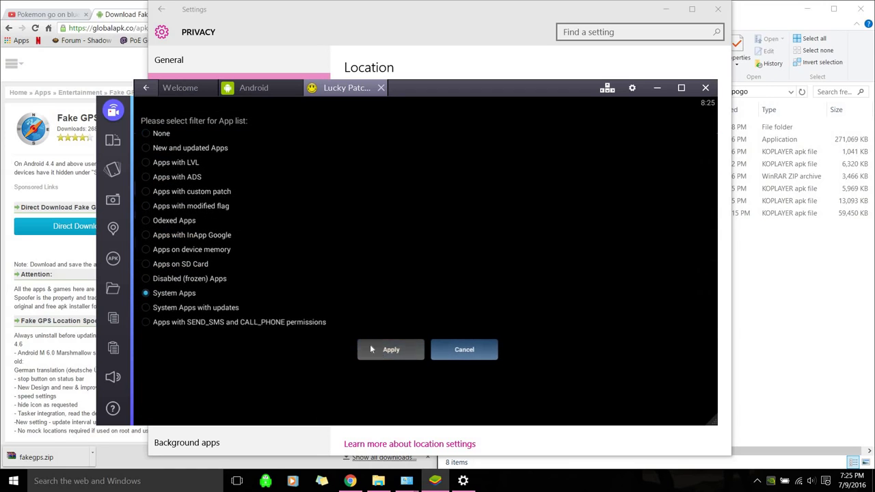
# Step: Launch the FakeGPS app from its Lucky Patcher entry and dismiss its How to operate instructions
pyautogui.click(208, 168)
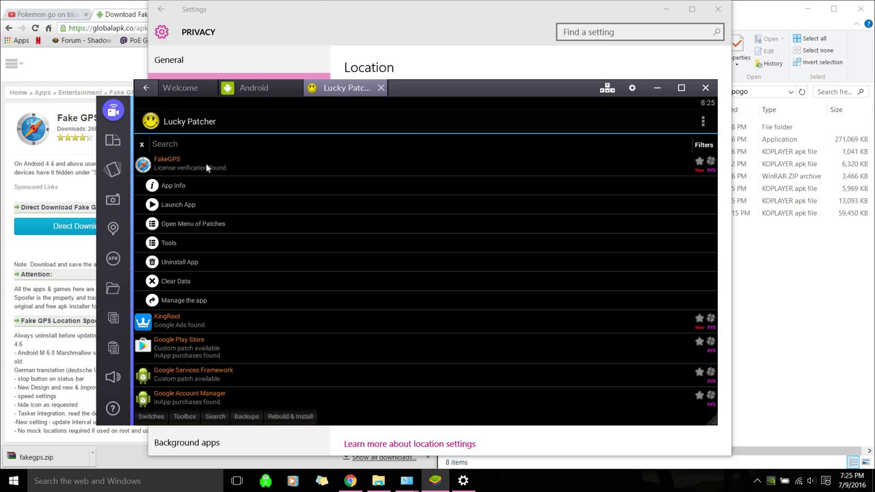
pyautogui.click(221, 161)
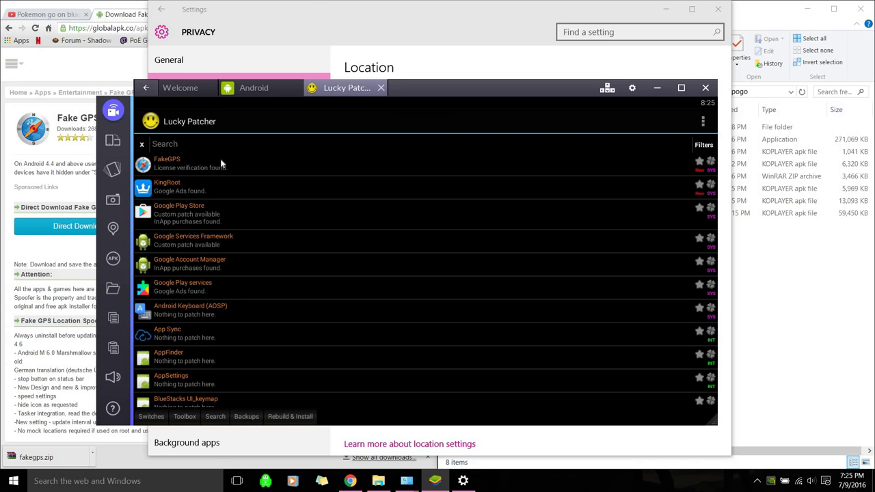
pyautogui.click(164, 162)
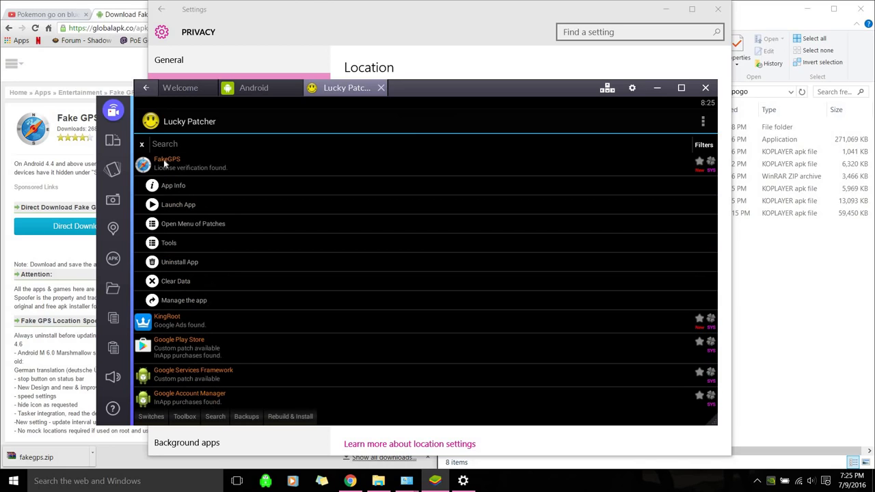
pyautogui.click(178, 204)
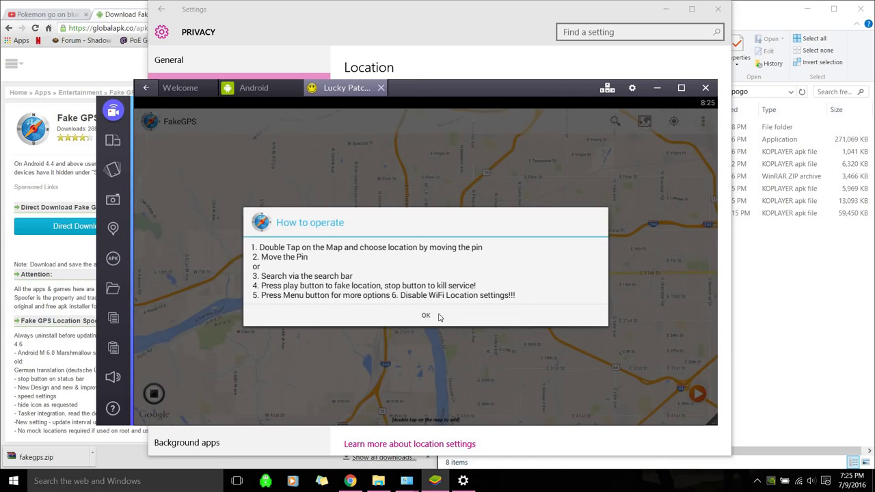
pyautogui.click(458, 331)
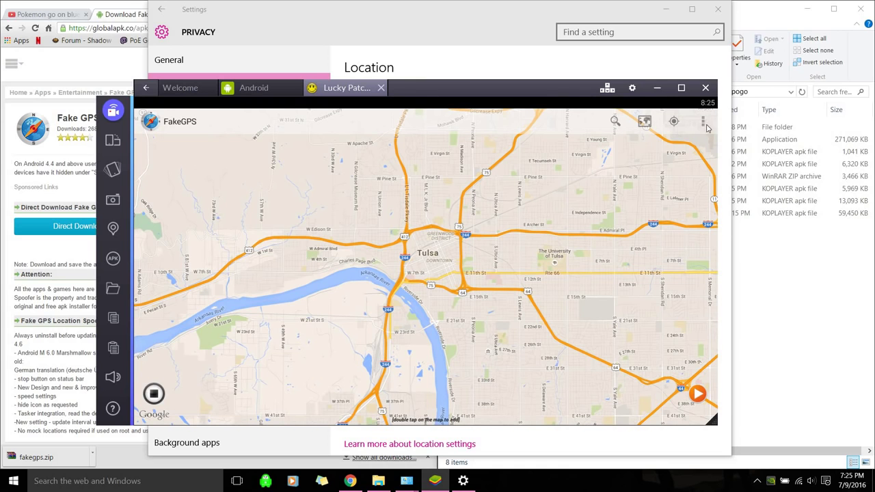
# Step: Maximize the BlueStacks window, open the FakeGPS settings and enable Expert Mode
pyautogui.click(681, 88)
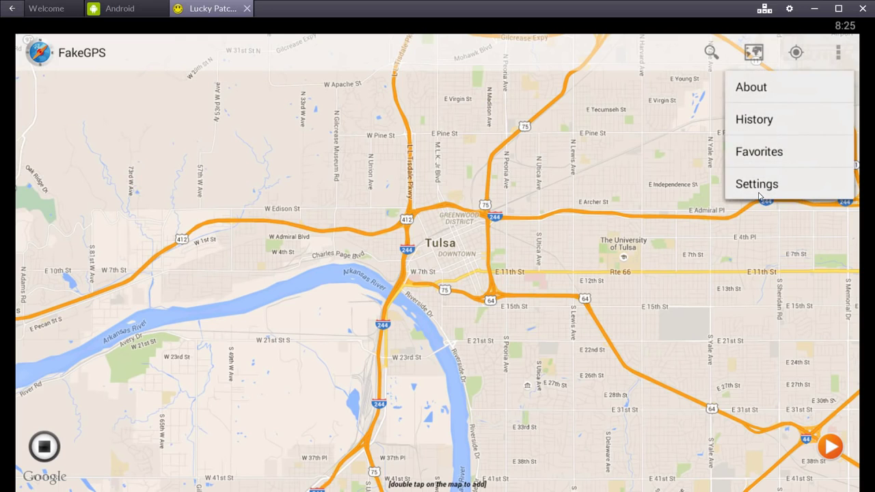
pyautogui.click(760, 183)
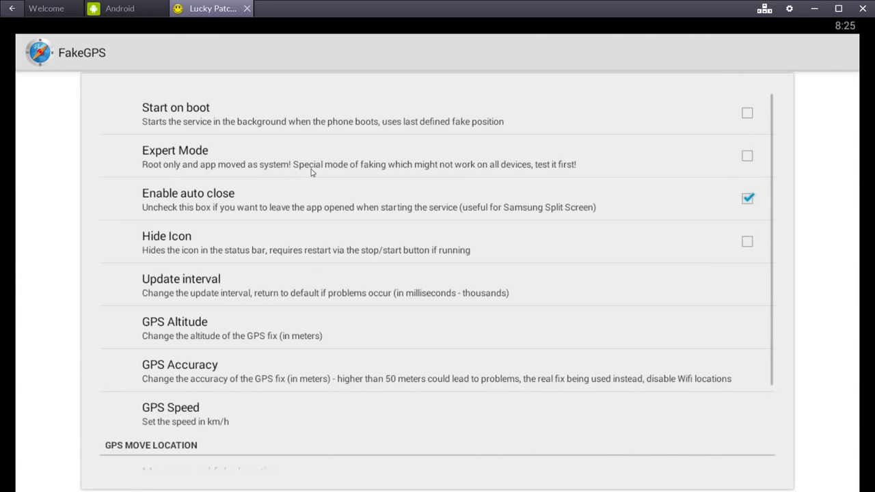
pyautogui.click(747, 157)
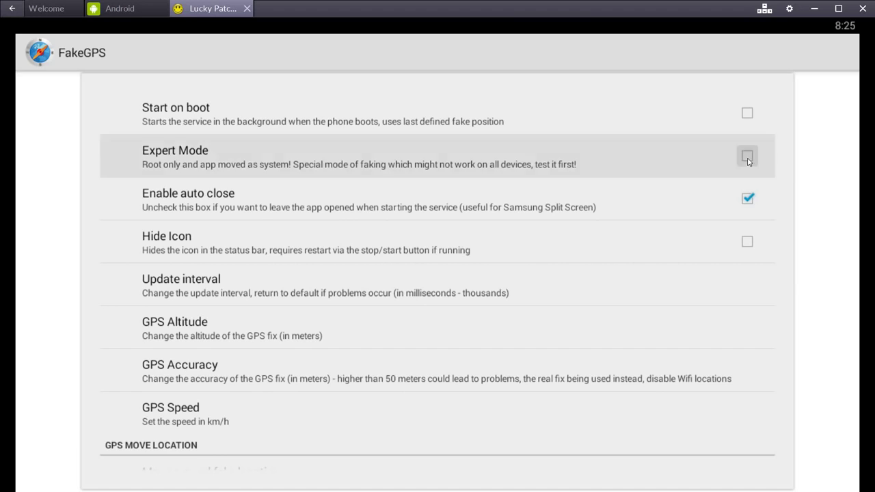
pyautogui.click(438, 340)
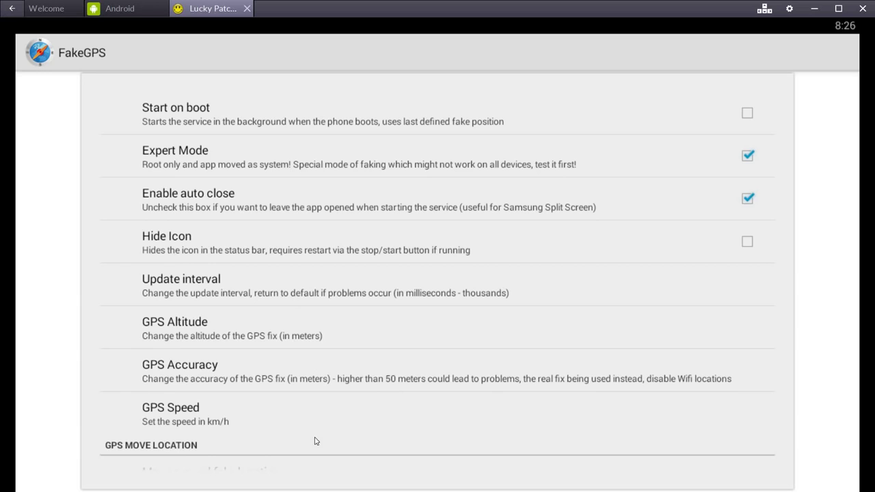
pyautogui.scroll(-3, 341, 336)
pyautogui.scroll(3, 214, 169)
# Step: Close Lucky Patcher, relaunch it from the Android home screen and filter its app list to System Apps
pyautogui.click(244, 11)
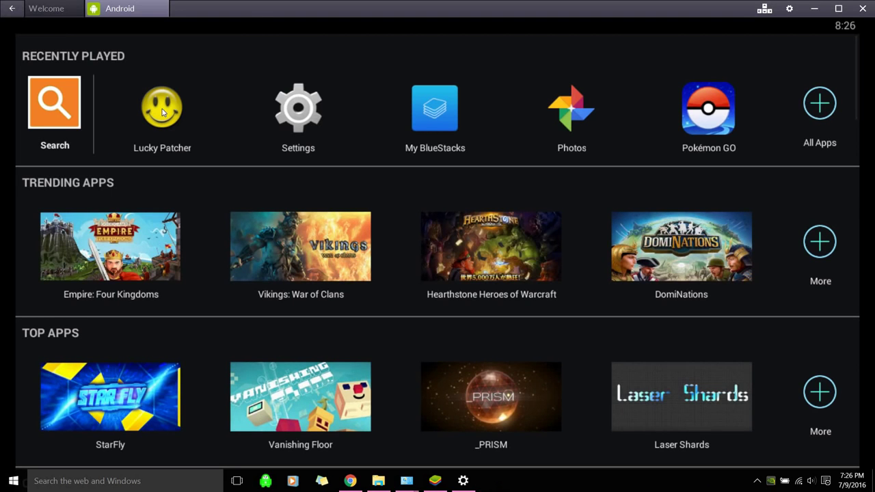
pyautogui.click(163, 110)
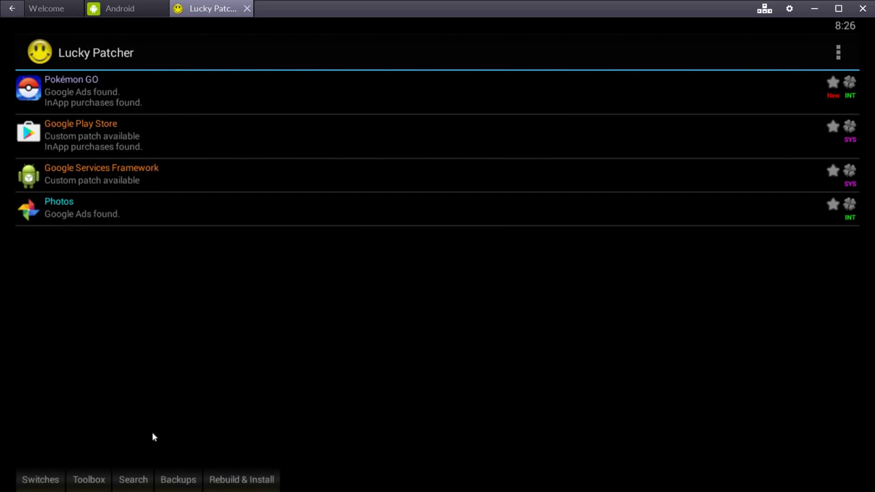
pyautogui.click(133, 479)
pyautogui.click(835, 87)
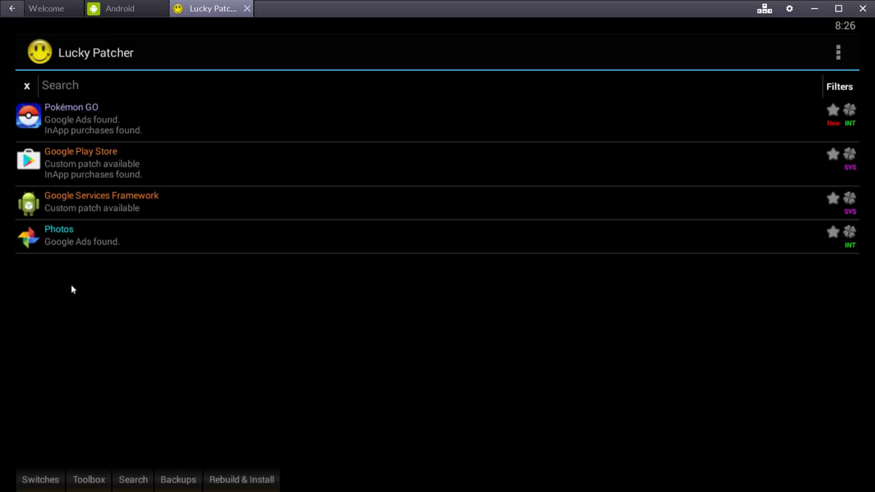
pyautogui.click(386, 387)
# Step: Reopen FakeGPS from its Lucky Patcher entry, check that Expert Mode is still enabled in its settings and return to the map
pyautogui.click(75, 181)
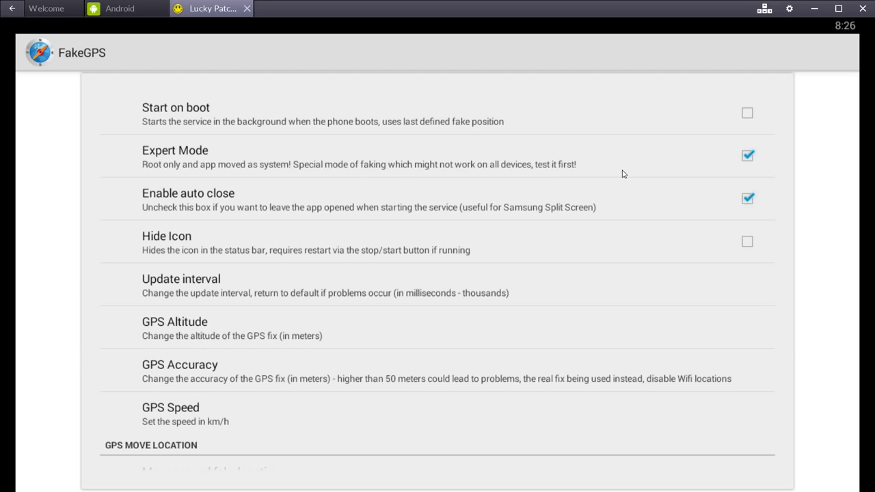
pyautogui.scroll(-3, 551, 326)
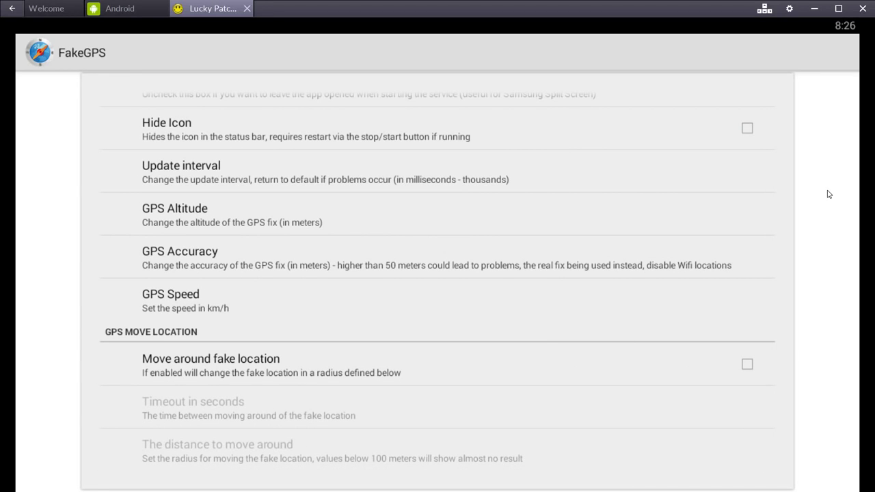
pyautogui.click(9, 9)
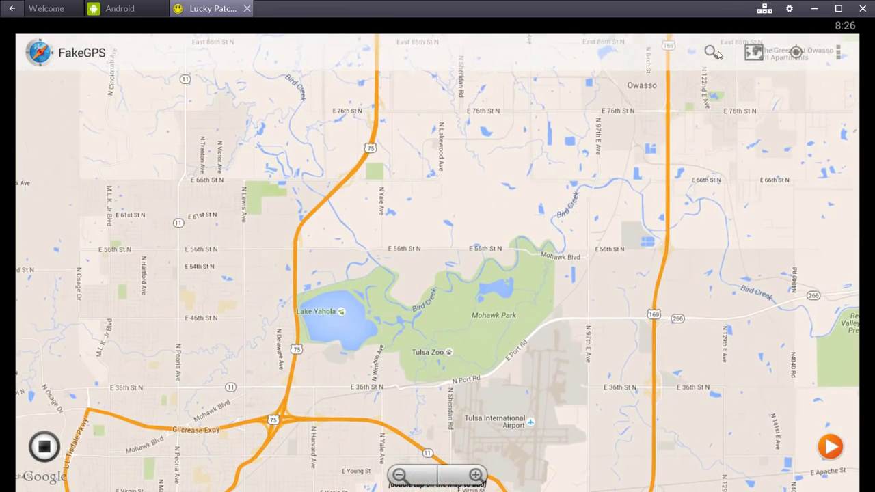
# Step: Search the FakeGPS map for "central park"
pyautogui.click(711, 52)
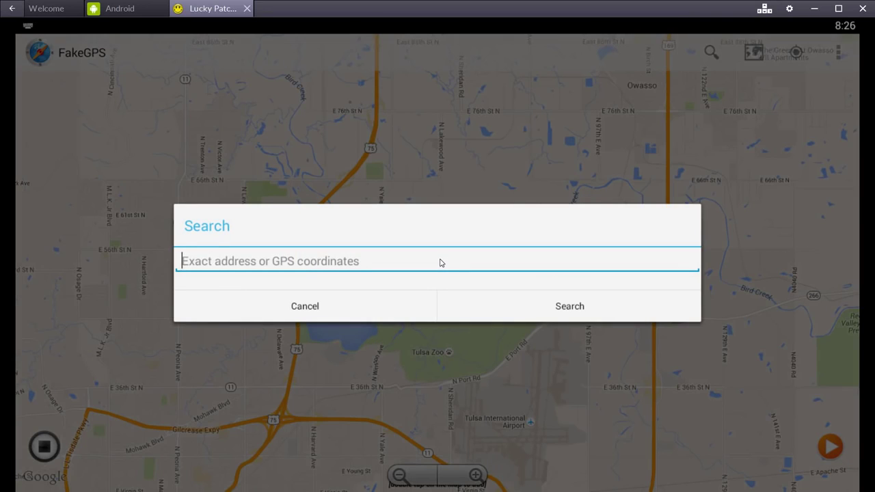
pyautogui.write('central')
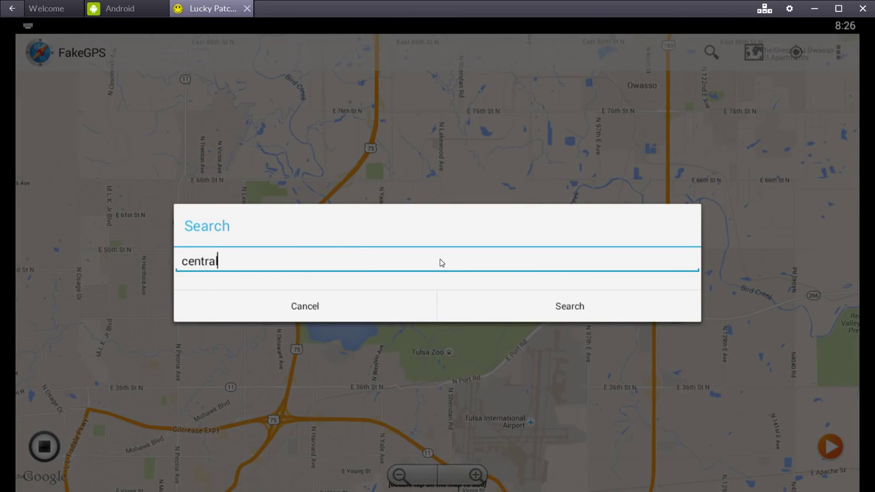
pyautogui.write('park')
pyautogui.press('Return')
pyautogui.press('BackSpace')
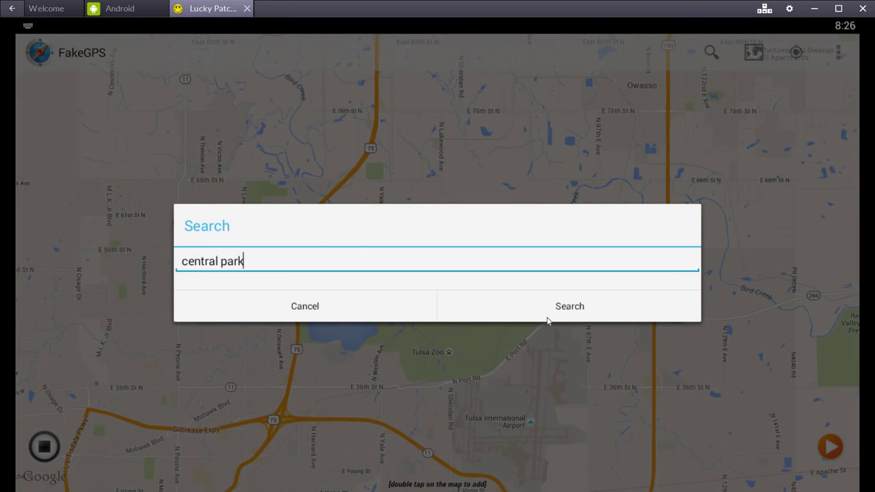
pyautogui.click(526, 304)
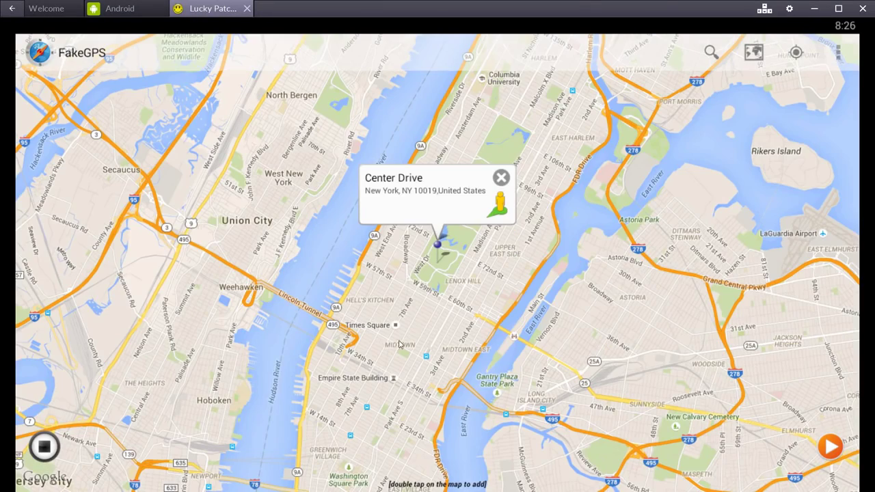
# Step: Reposition the fake location marker in northeastern Central Park, beside the Untermyer Fountain
pyautogui.click(447, 296)
pyautogui.moveTo(446, 296); pyautogui.dragTo(484, 244)
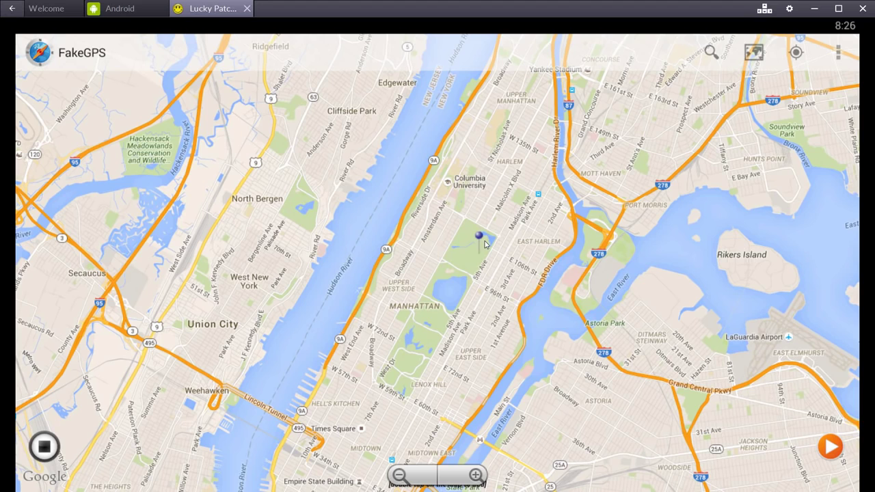
pyautogui.click(463, 477)
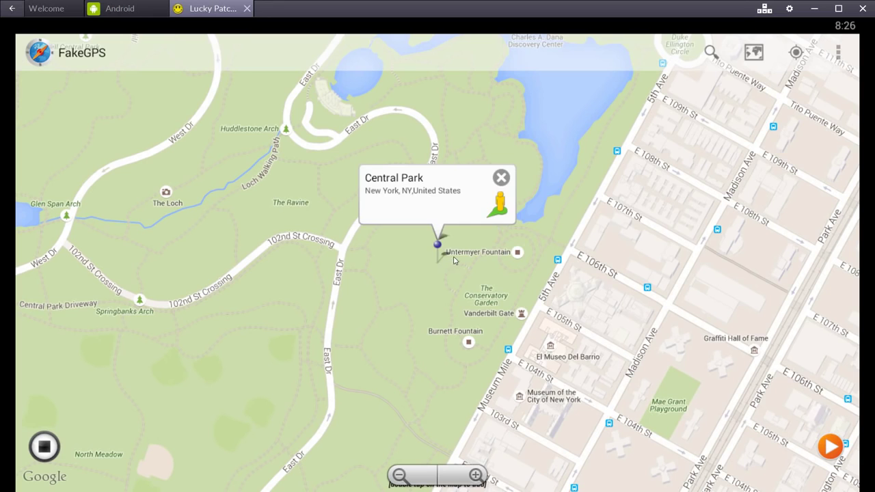
pyautogui.click(455, 261)
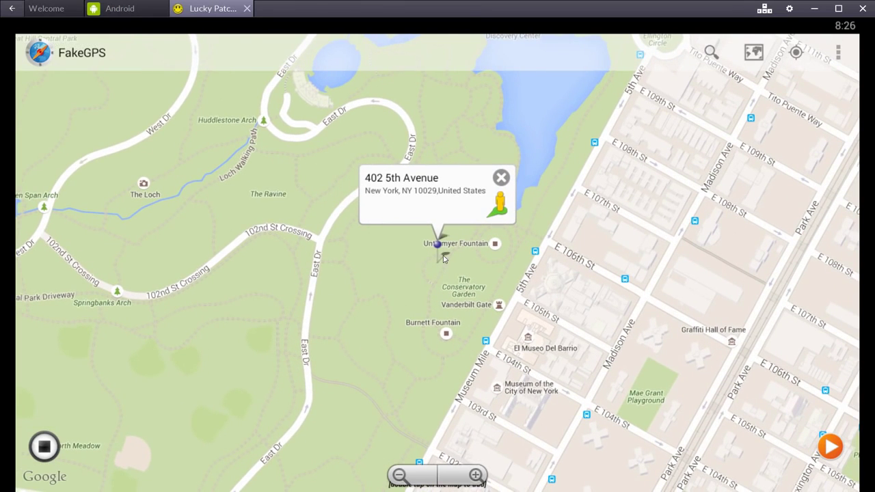
pyautogui.click(439, 260)
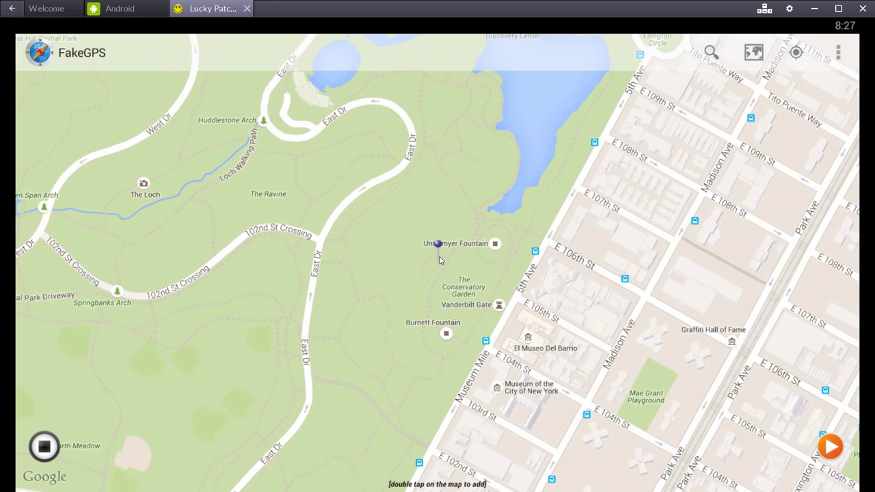
pyautogui.click(436, 257)
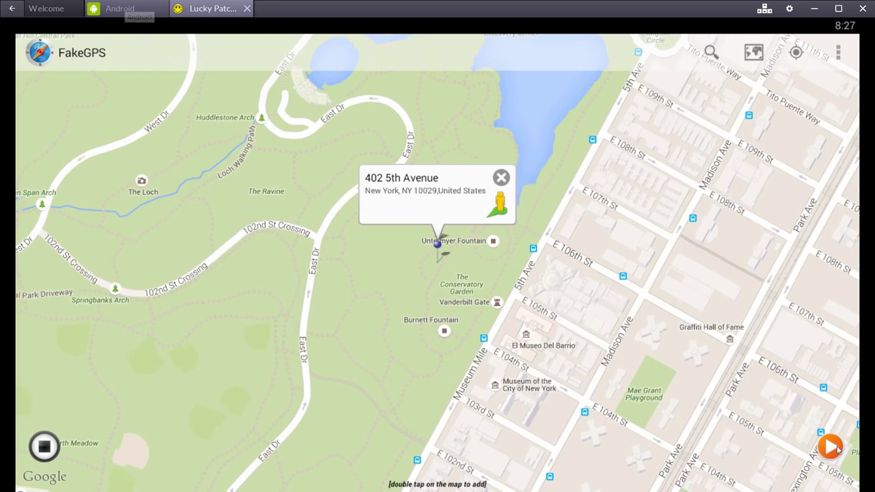
pyautogui.click(438, 262)
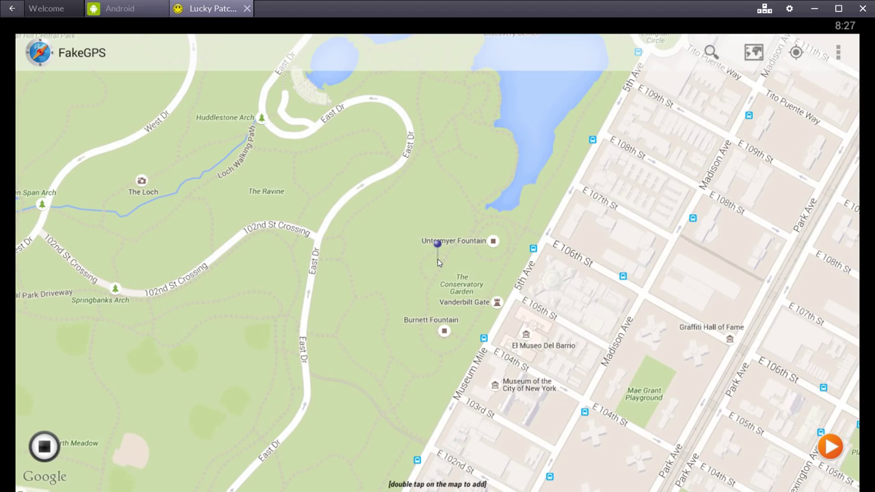
pyautogui.click(438, 262)
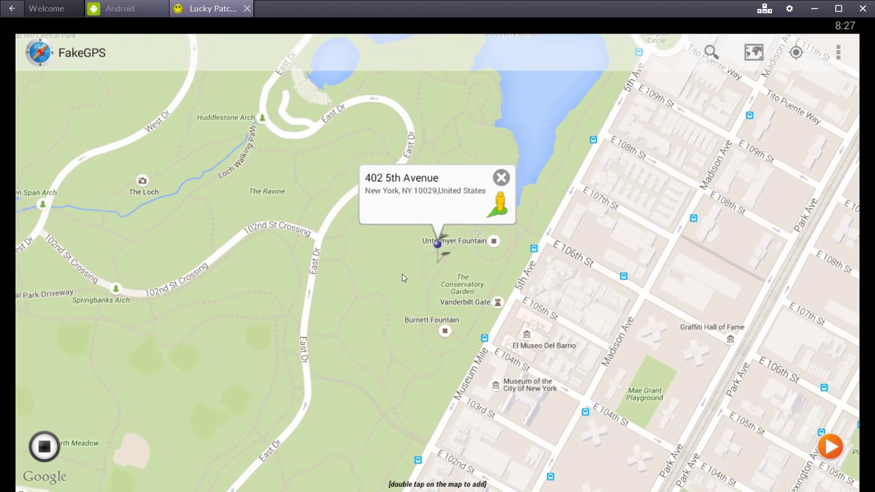
# Step: Save the marked location to the FakeGPS favorites and start faking the location
pyautogui.click(397, 180)
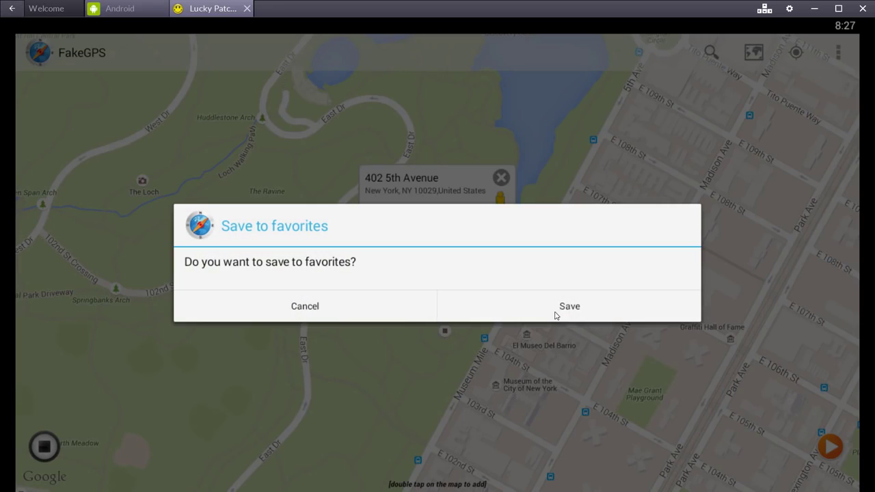
pyautogui.click(535, 306)
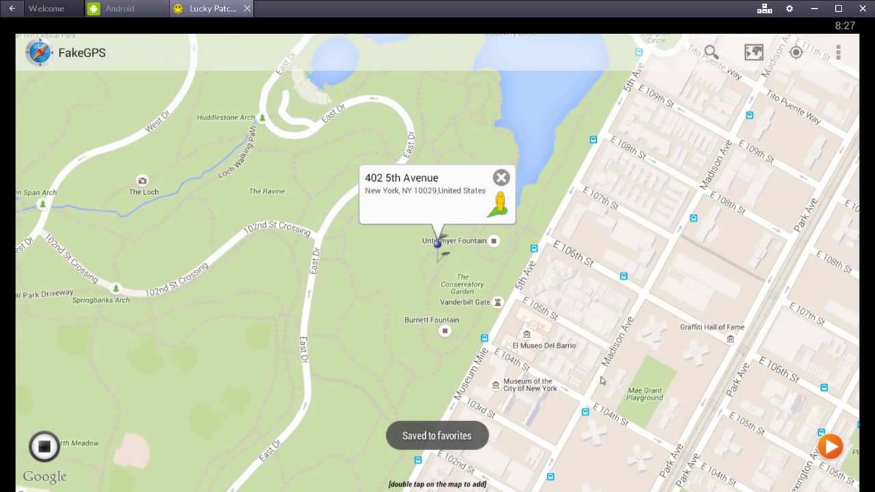
pyautogui.click(829, 448)
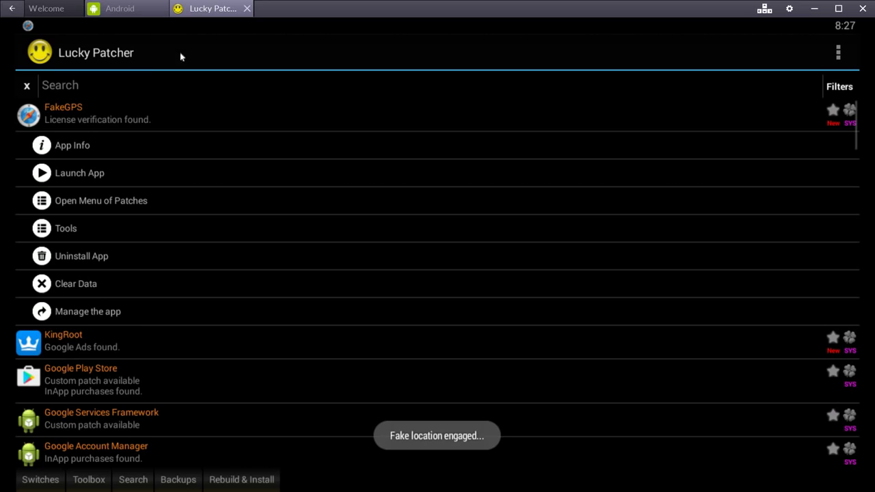
# Step: Launch Pokémon GO from the Android home screen and open the month choices for the date of birth
pyautogui.click(128, 9)
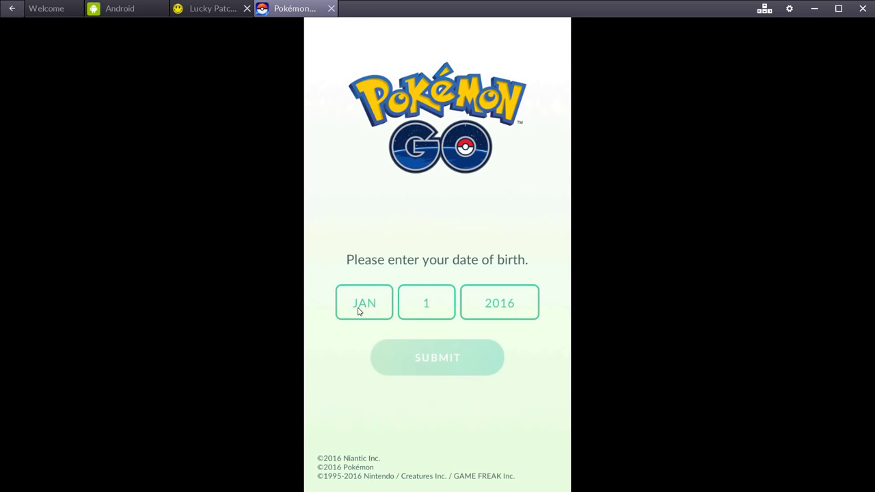
pyautogui.click(358, 311)
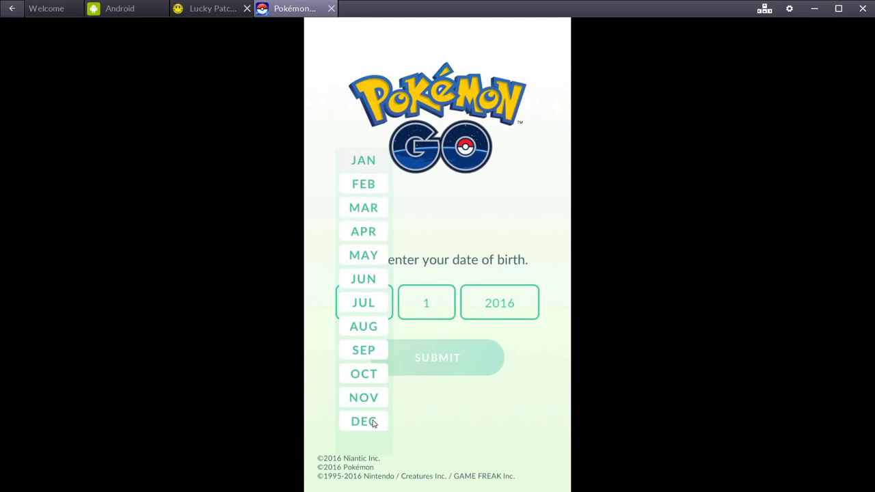
# Step: Open the Windows Volume Mixer, lower the volume of the unnamed application and return to Pokémon GO
pyautogui.press('super')
pyautogui.rightClick(812, 481)
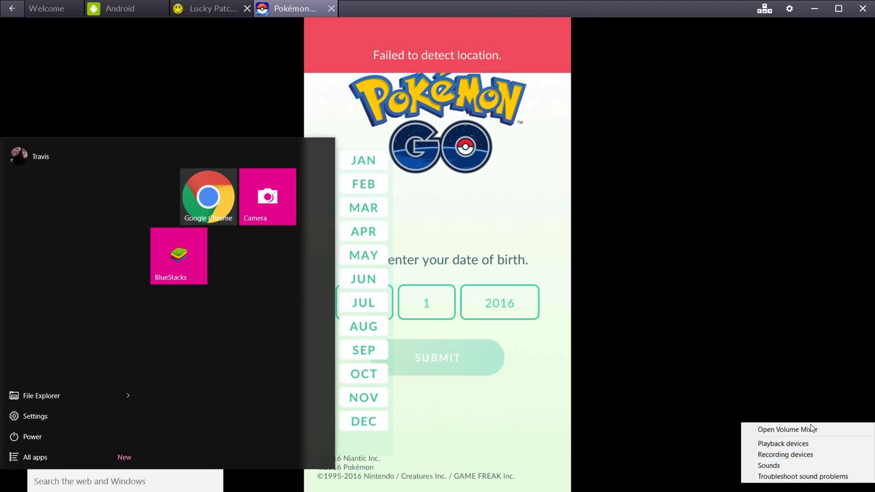
pyautogui.click(787, 429)
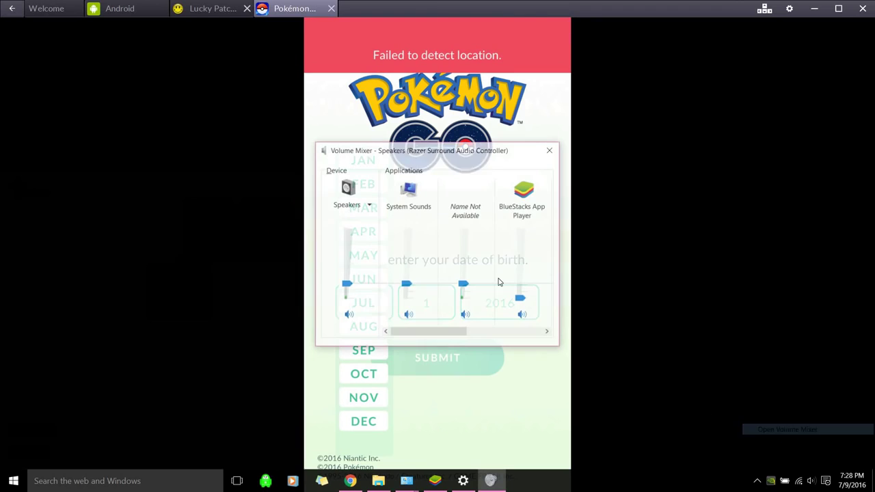
pyautogui.click(468, 294)
pyautogui.click(592, 300)
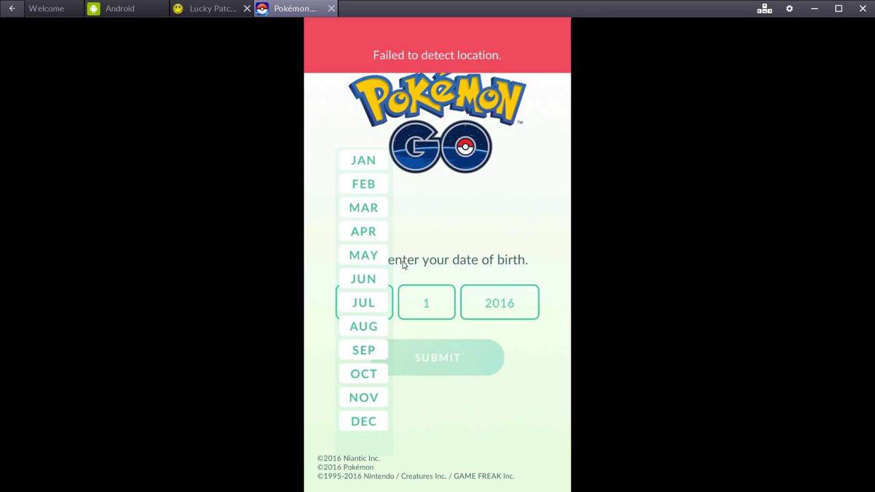
# Step: Choose the birth month and day on the Pokémon GO date of birth screen
pyautogui.click(363, 422)
pyautogui.click(426, 305)
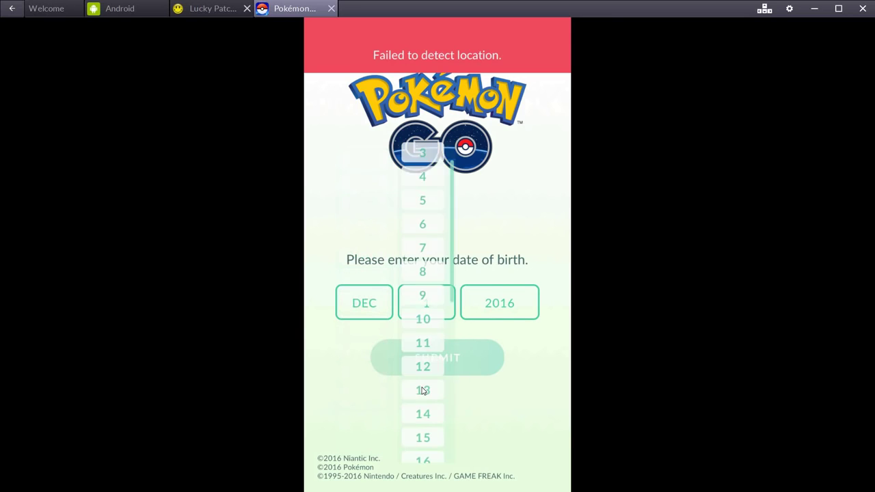
pyautogui.click(438, 304)
pyautogui.click(426, 305)
pyautogui.scroll(-5, 423, 369)
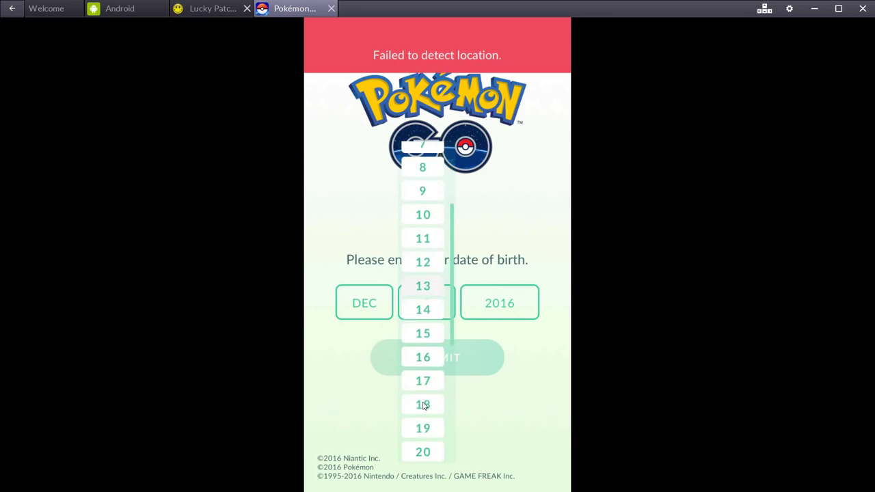
pyautogui.click(421, 421)
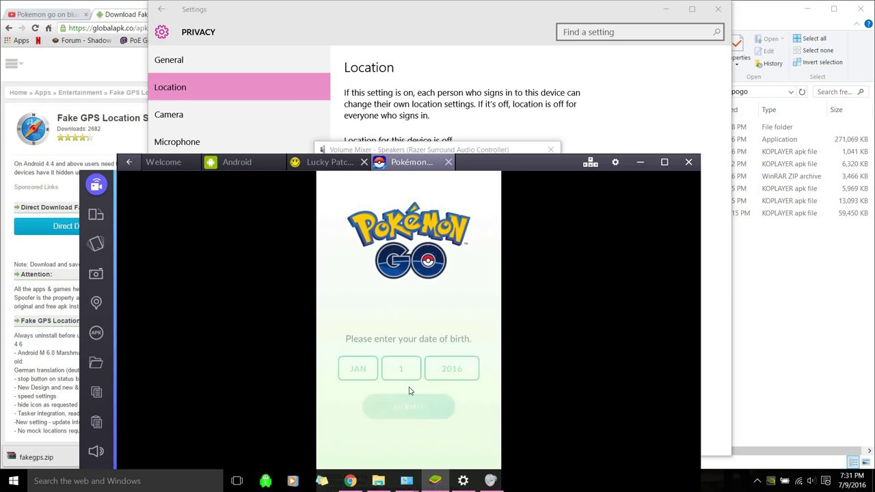
# Step: Fill in and submit the full date of birth in Pokémon GO, and choose Google as the sign-up method
pyautogui.click(357, 370)
pyautogui.click(352, 451)
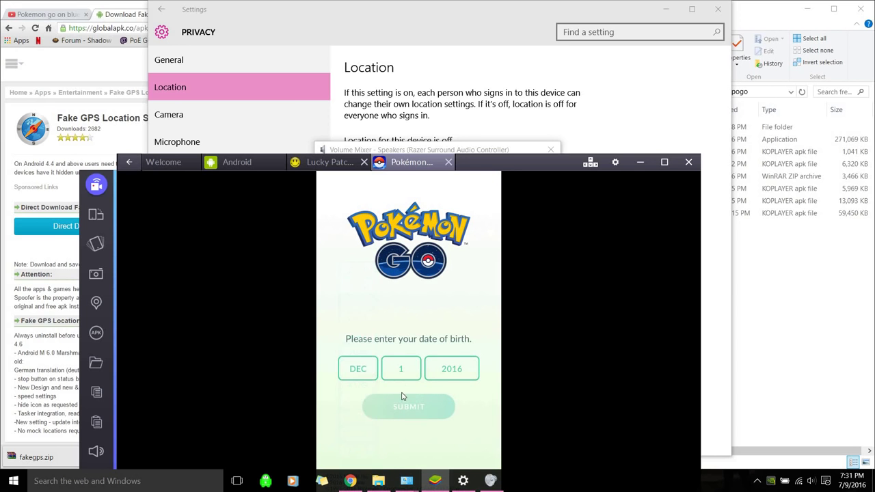
pyautogui.click(401, 372)
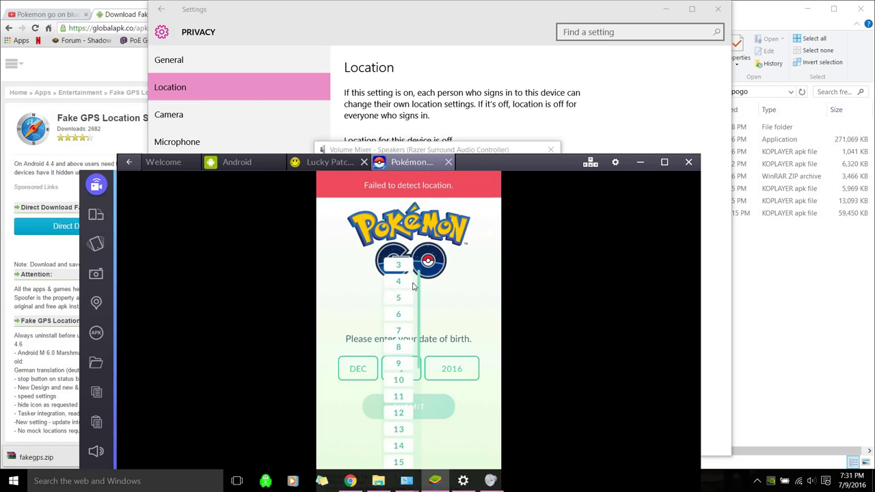
pyautogui.scroll(-4, 403, 367)
pyautogui.scroll(-2, 404, 369)
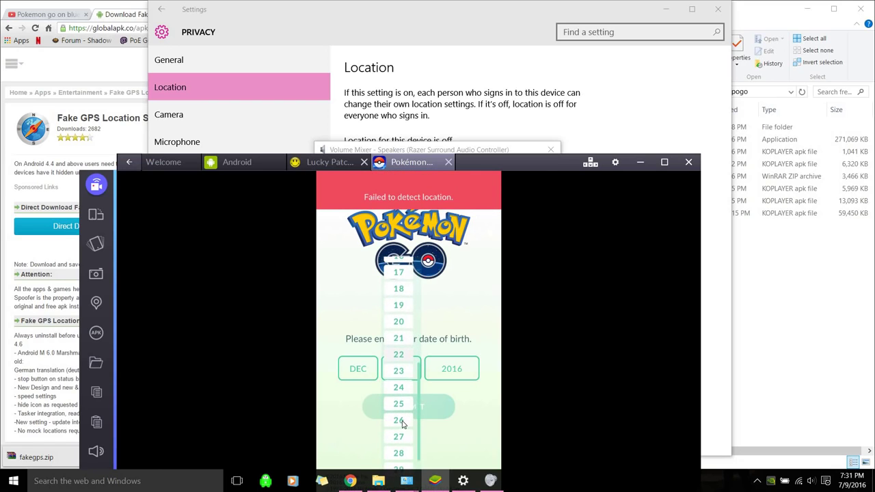
pyautogui.click(402, 423)
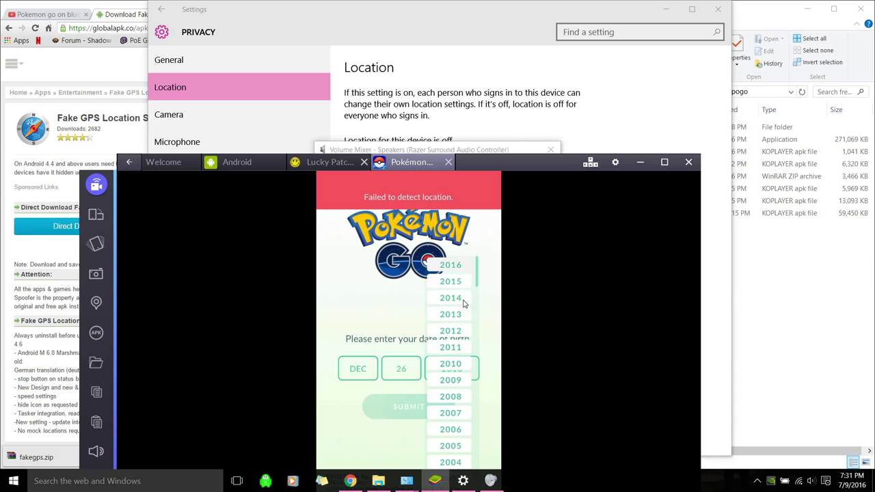
pyautogui.scroll(-10, 463, 303)
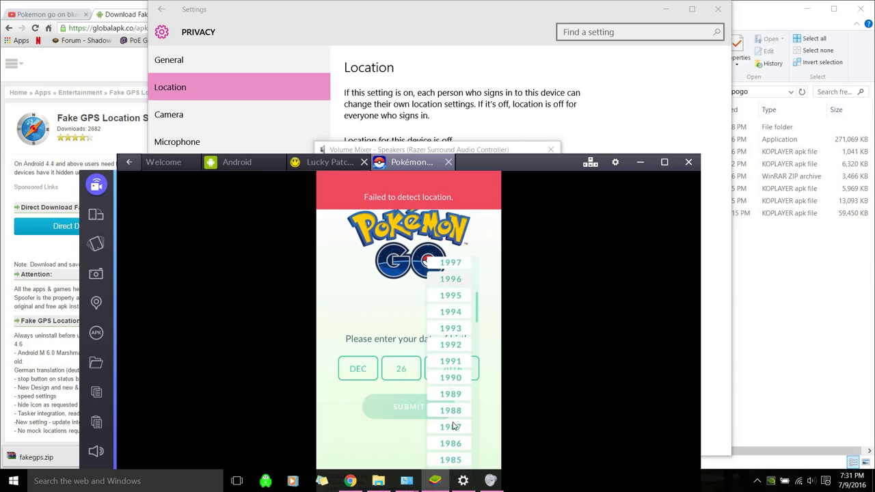
pyautogui.click(426, 410)
pyautogui.click(423, 409)
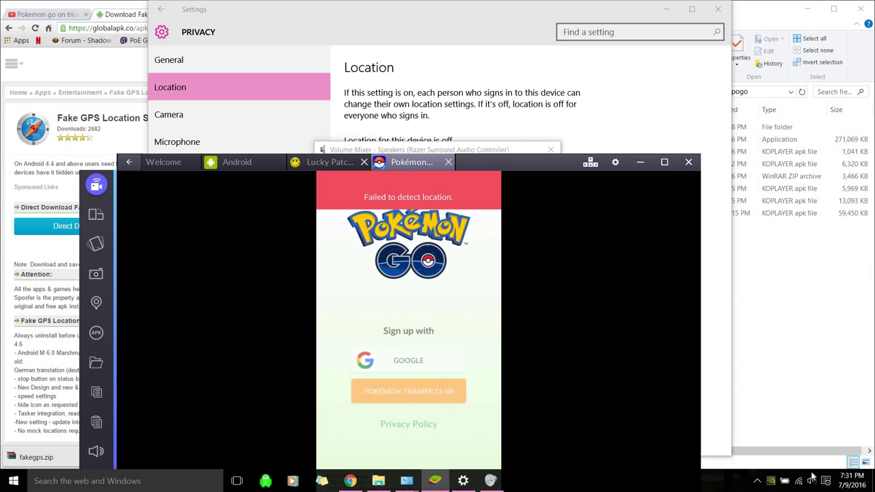
pyautogui.click(438, 360)
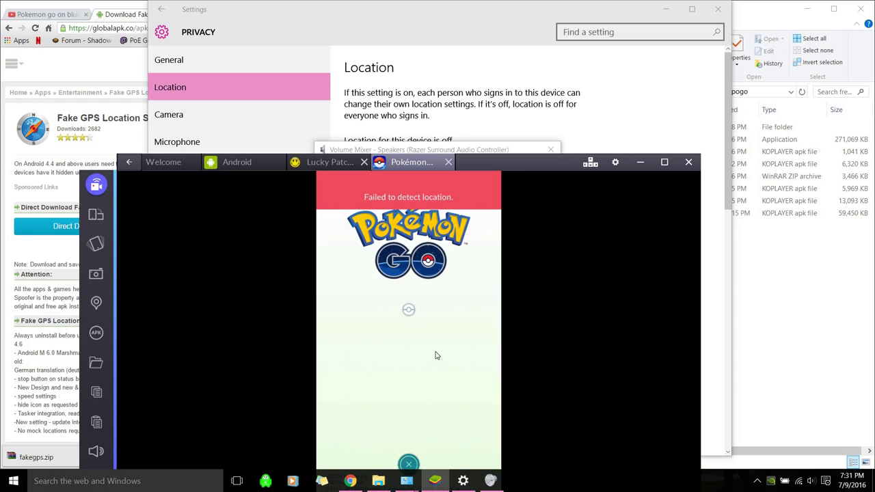
# Step: Set the Android location mode to Device only in the emulator's settings and return to Pokémon GO
pyautogui.click(614, 163)
pyautogui.click(547, 237)
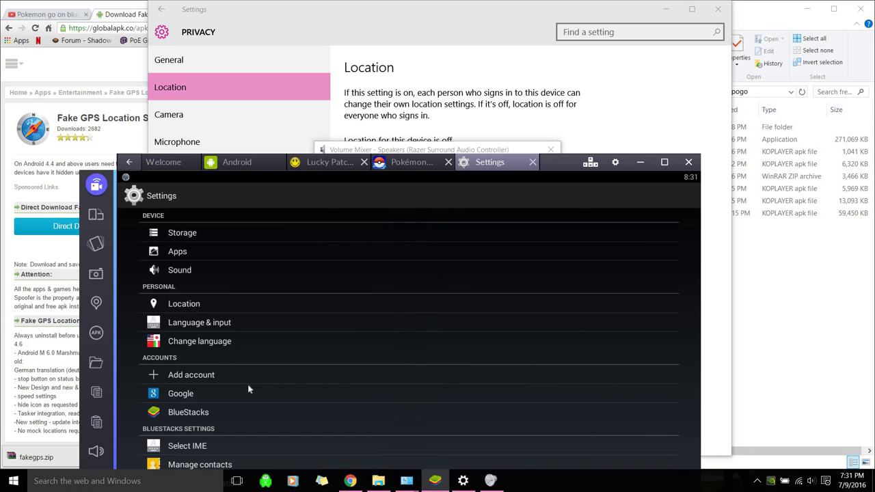
pyautogui.click(237, 343)
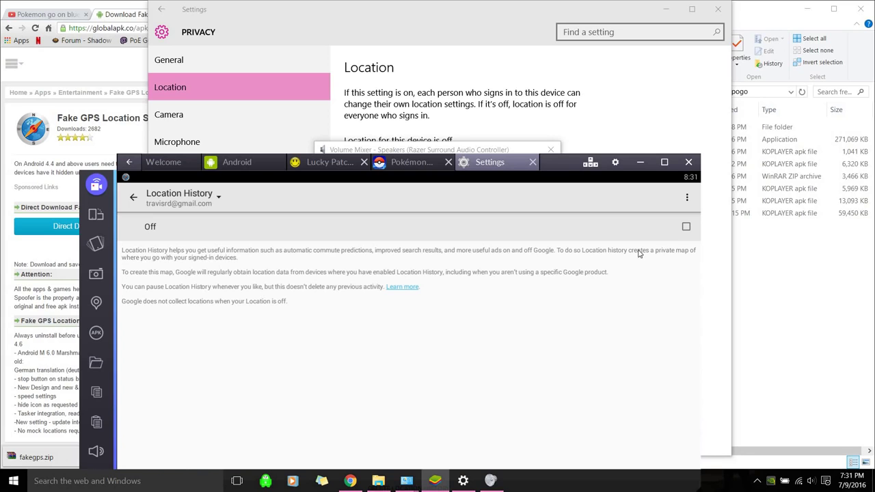
pyautogui.click(134, 198)
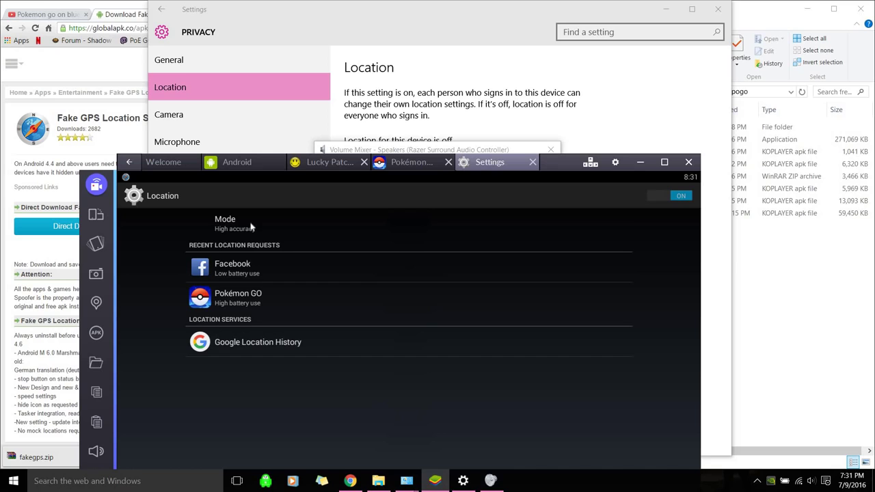
pyautogui.click(225, 223)
pyautogui.click(250, 283)
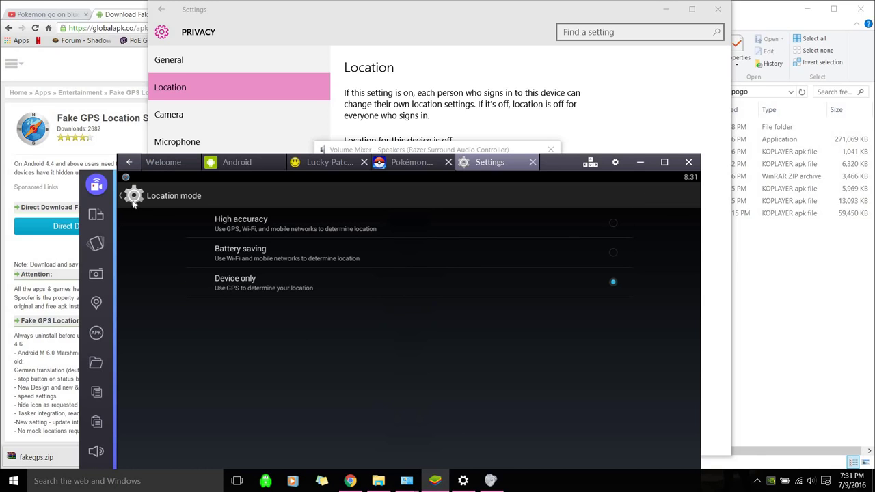
pyautogui.click(406, 168)
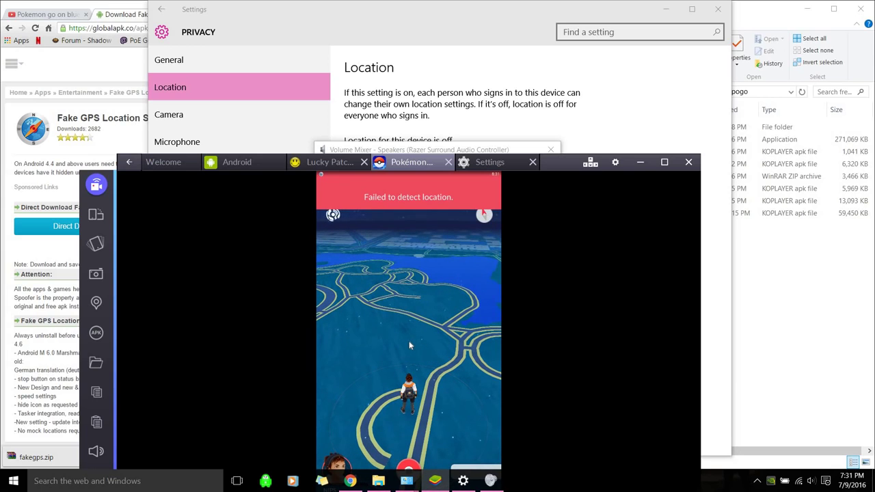
# Step: Bring Pokémon GO back to the front and open FakeGPS from its notification in the Android status bar
pyautogui.click(405, 162)
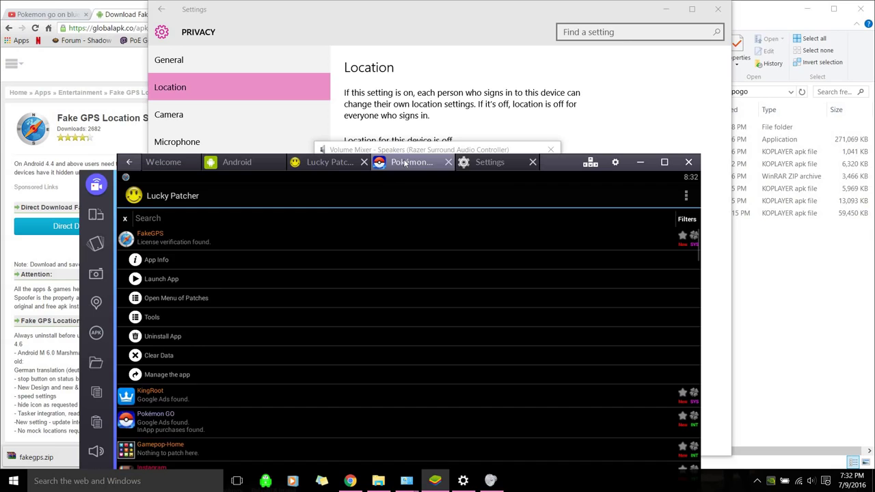
pyautogui.click(480, 162)
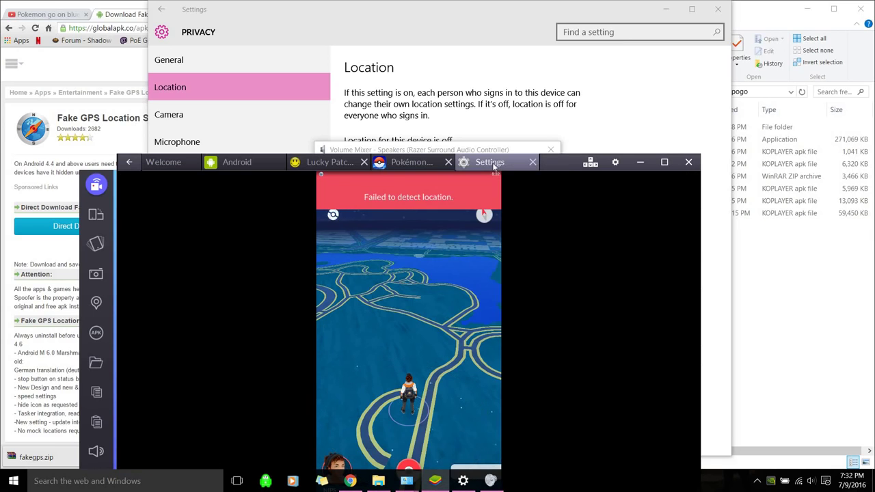
pyautogui.click(411, 164)
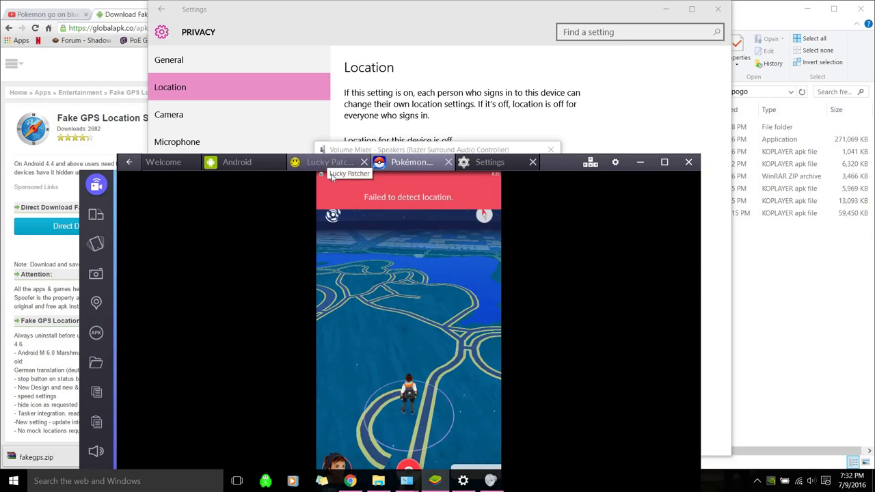
pyautogui.moveTo(331, 176); pyautogui.dragTo(329, 303)
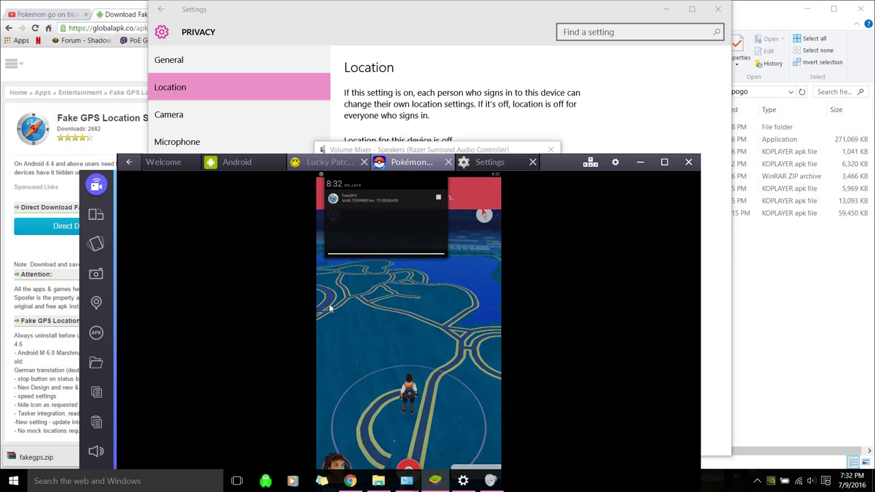
pyautogui.click(379, 195)
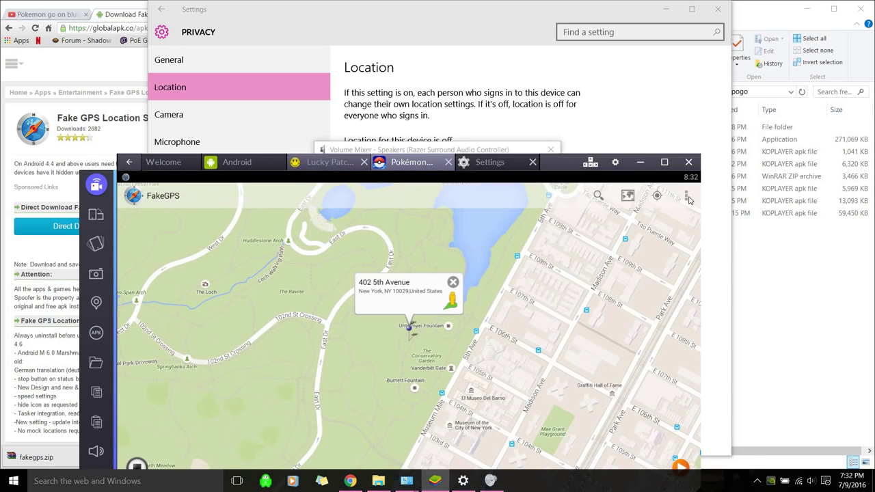
# Step: Check the Expert Mode option in the FakeGPS settings, and start faking the marked Central Park location again
pyautogui.click(685, 195)
pyautogui.click(615, 286)
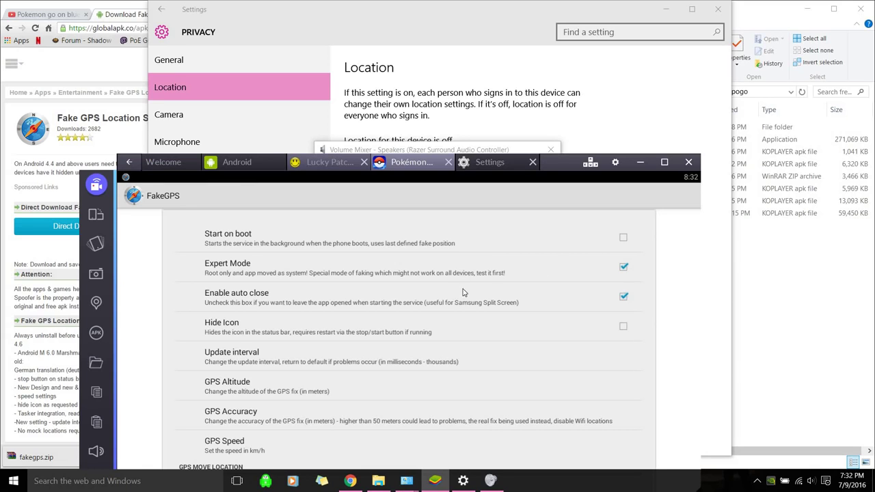
pyautogui.click(128, 162)
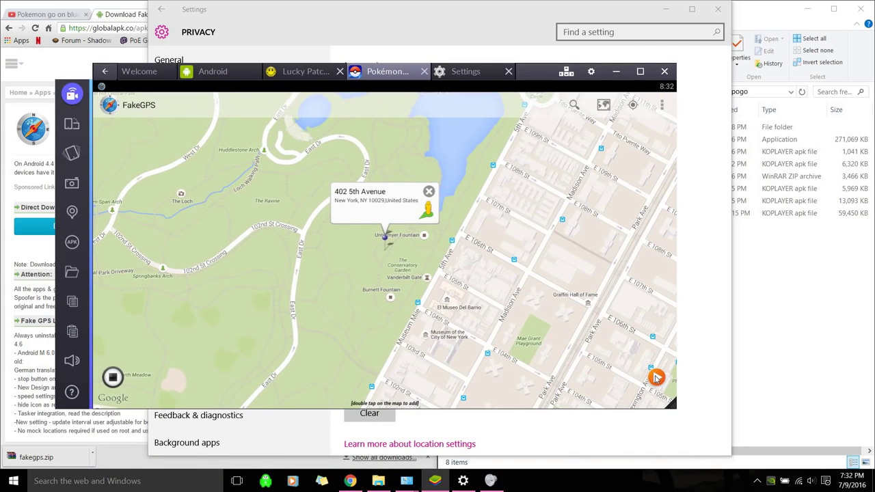
pyautogui.click(657, 377)
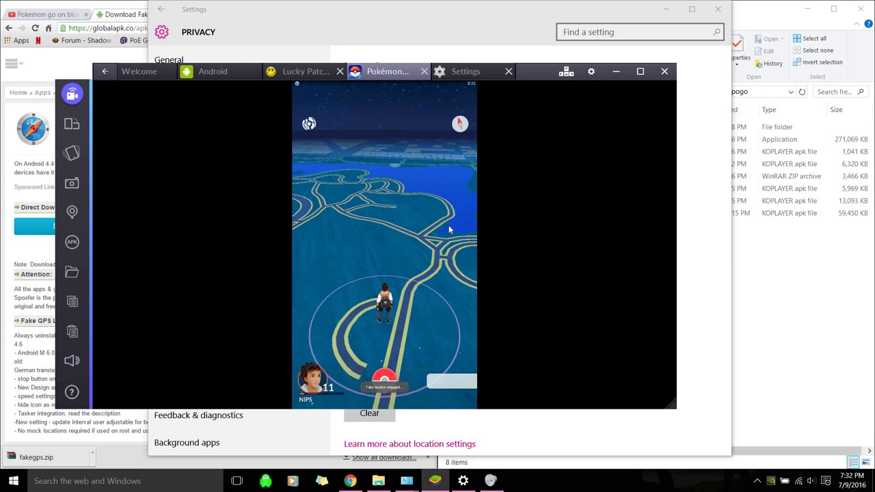
# Step: Maximize the emulator window, reopen FakeGPS from its notification and dismiss the Block SMS/MMS offer
pyautogui.moveTo(449, 225); pyautogui.dragTo(323, 243)
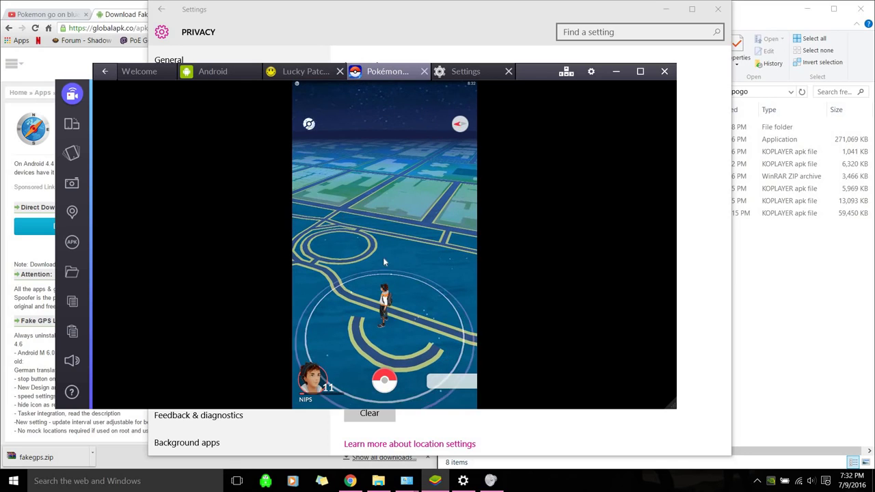
pyautogui.click(640, 73)
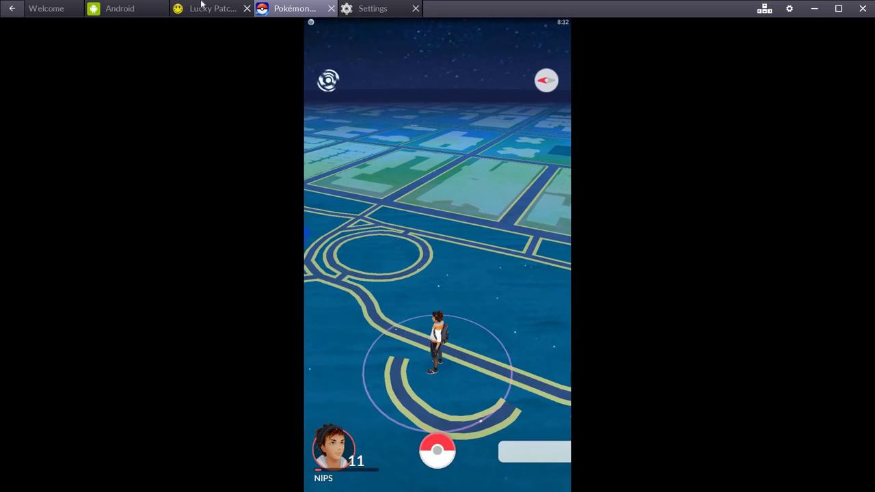
pyautogui.moveTo(338, 22); pyautogui.dragTo(371, 60)
pyautogui.click(371, 60)
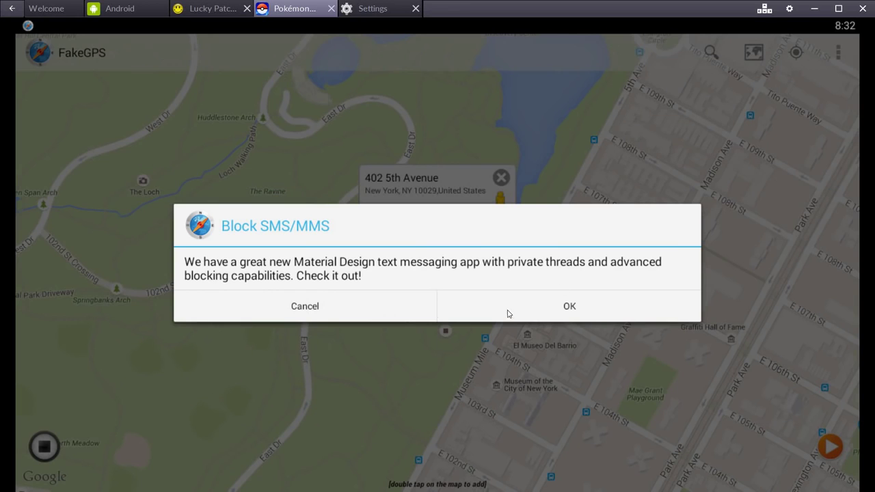
pyautogui.click(305, 306)
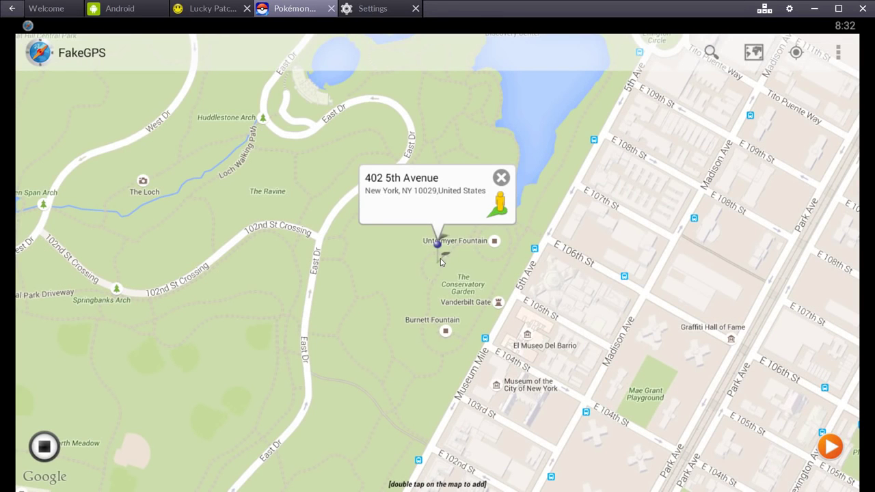
# Step: Move the FakeGPS marker to Untermyer Fountain and start faking that location
pyautogui.click(441, 262)
pyautogui.click(489, 236)
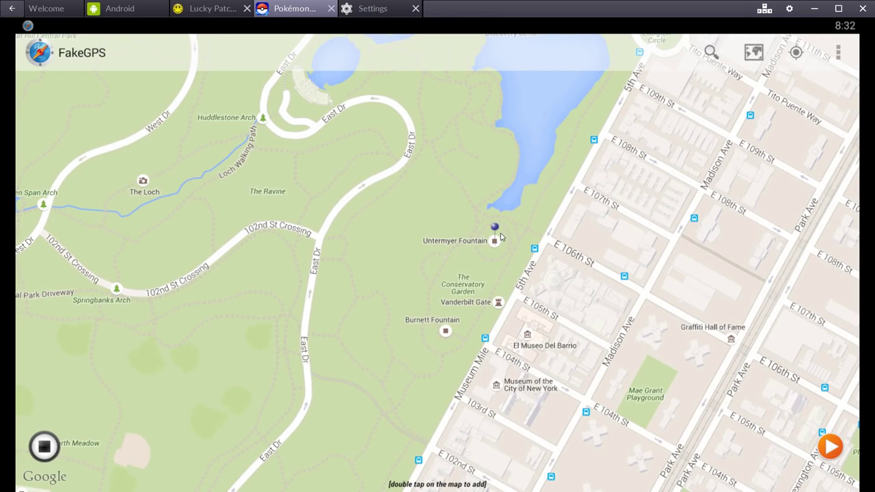
pyautogui.click(827, 449)
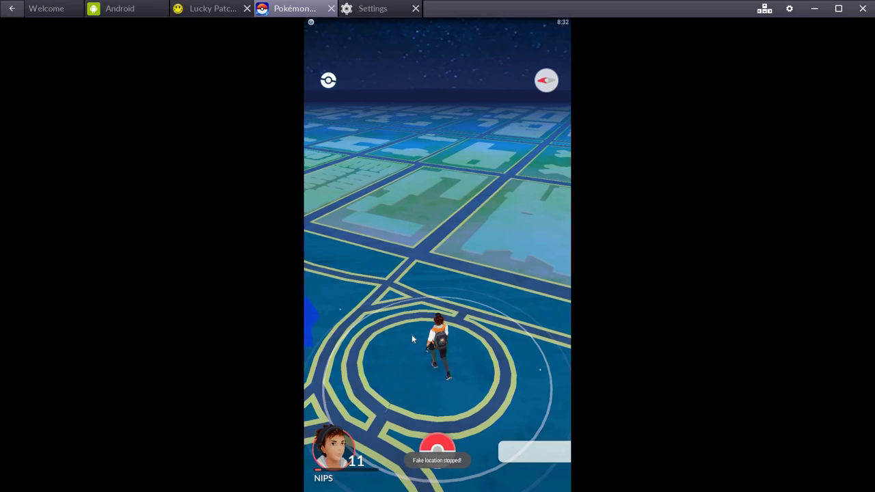
# Step: Close Pokémon GO and relaunch it from the Android home screen, keeping it in front while it loads
pyautogui.click(332, 8)
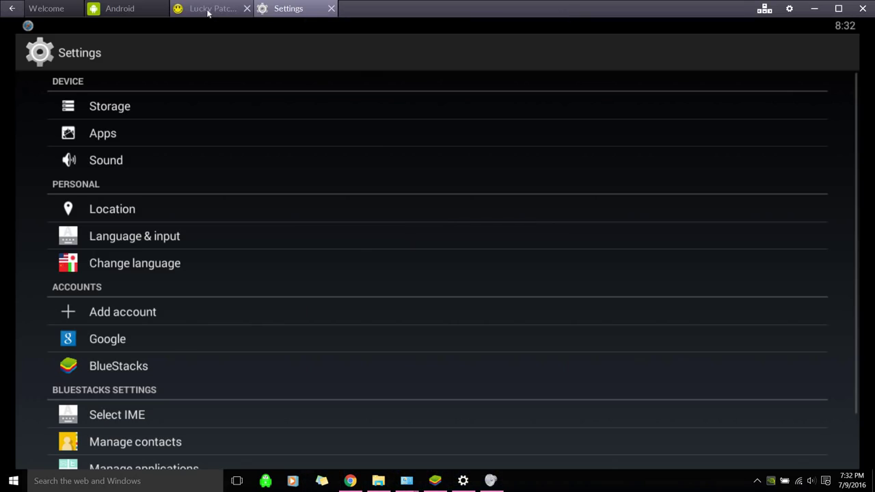
pyautogui.click(208, 11)
pyautogui.click(124, 10)
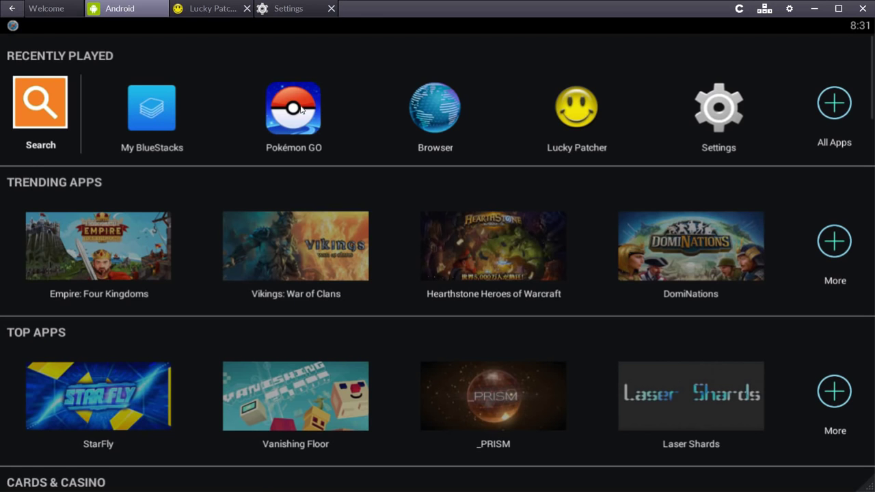
pyautogui.click(298, 108)
pyautogui.press('Escape')
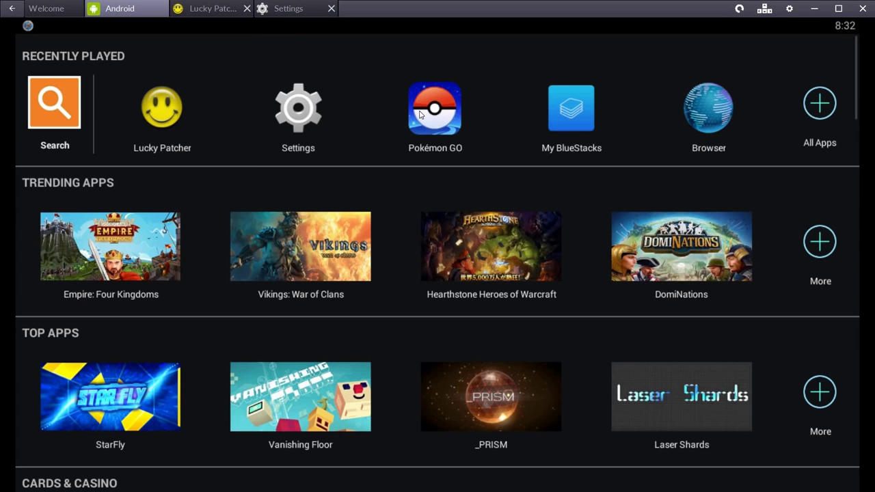
pyautogui.click(430, 106)
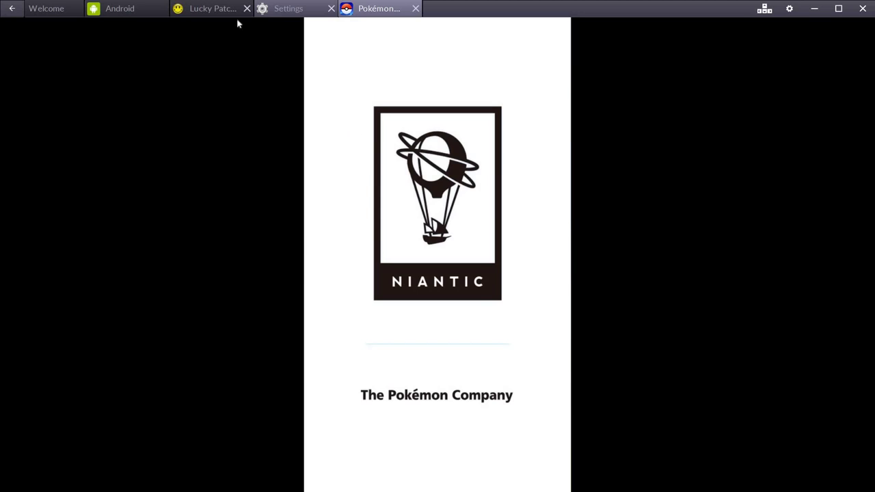
pyautogui.click(281, 10)
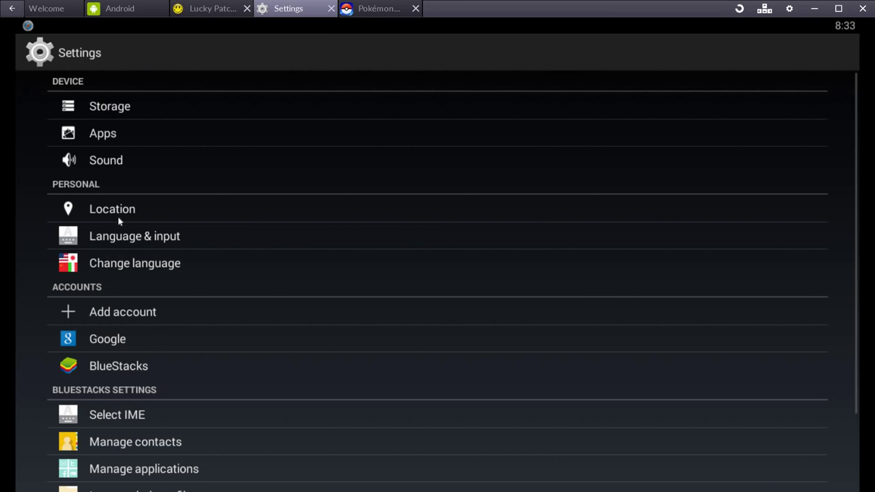
pyautogui.click(375, 7)
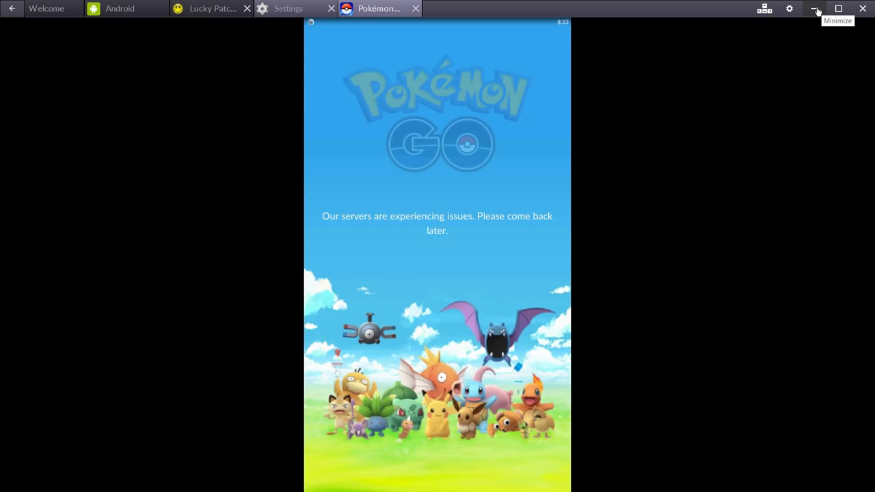
# Step: Close Pokémon GO on the server issues screen and start it once more from the Android home screen
pyautogui.click(415, 8)
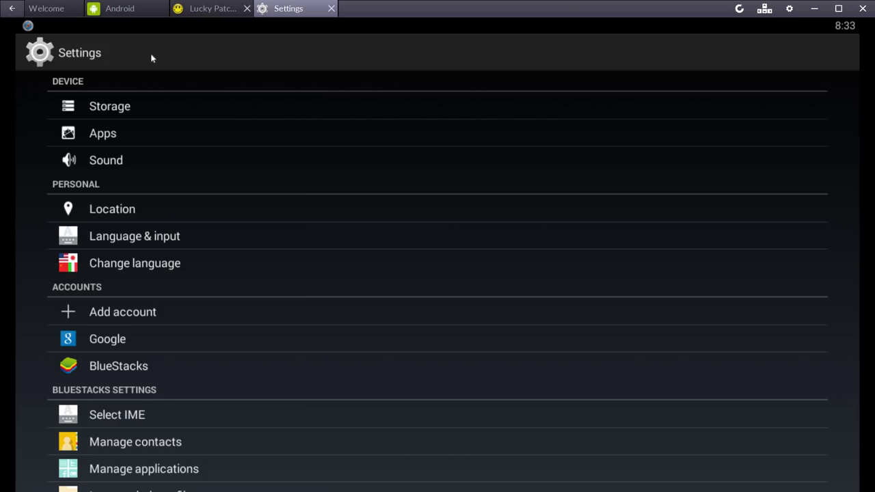
pyautogui.click(119, 8)
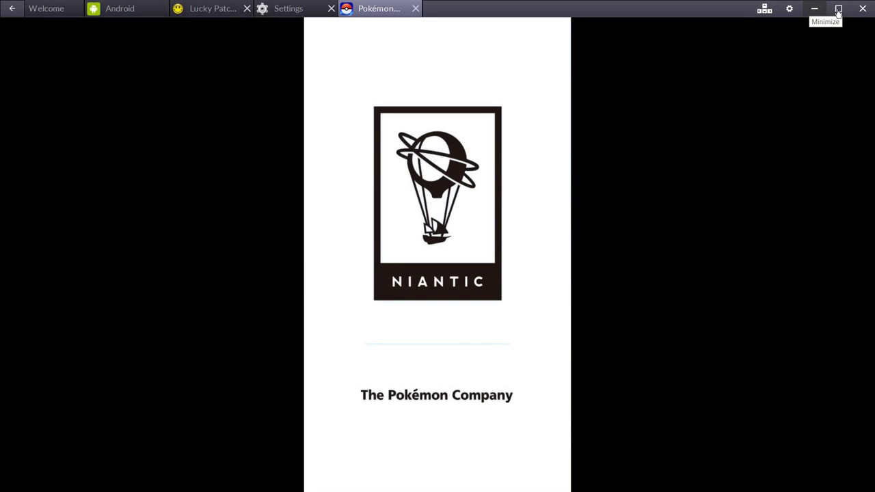
# Step: Restore the emulator window from its maximized size and switch to Chrome
pyautogui.click(838, 10)
pyautogui.click(350, 480)
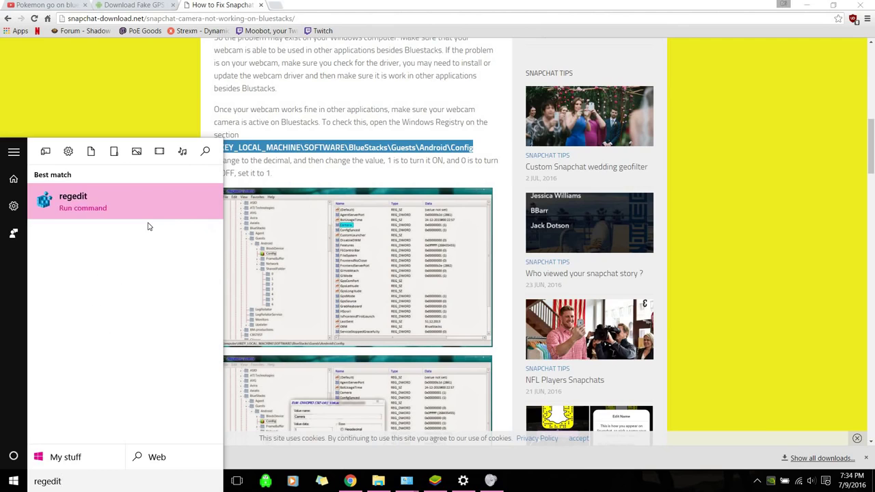
# Step: Open the Registry Editor and locate the HKEY_LOCAL_MACHINE\SOFTWARE\BlueStacks\Guests\Android\Config key
pyautogui.press('Return')
pyautogui.scroll(6, 318, 231)
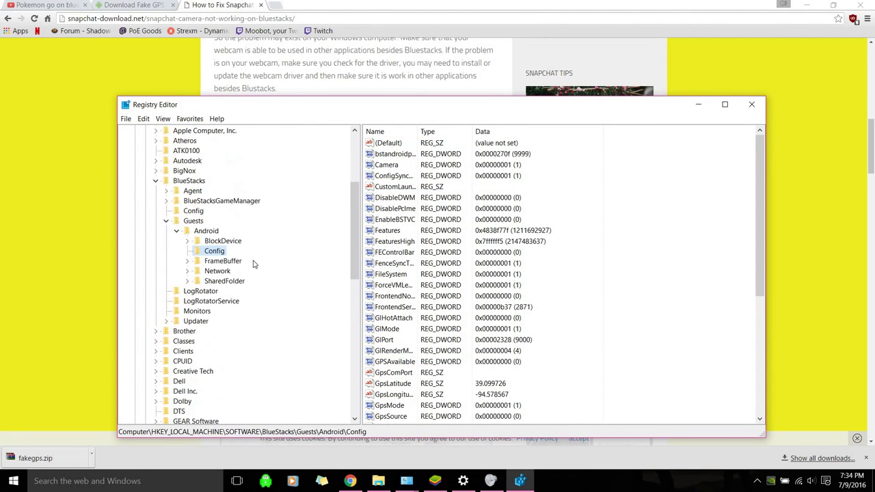
pyautogui.scroll(3, 205, 178)
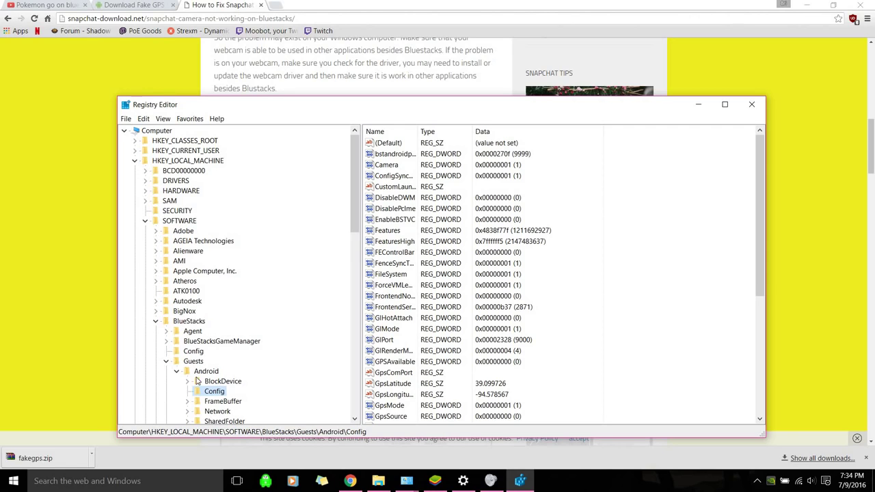
pyautogui.scroll(-2, 212, 352)
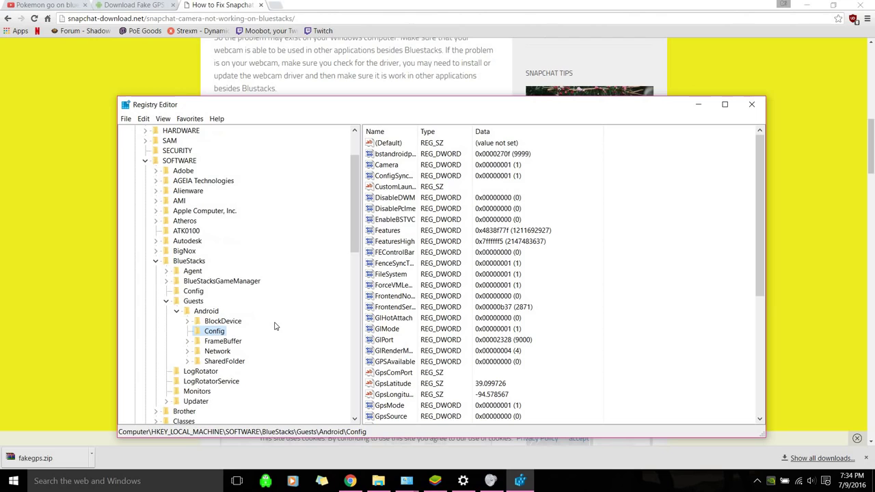
# Step: Set the Camera value of the BlueStacks Android Config key to 0 and exit the Registry Editor
pyautogui.doubleClick(389, 166)
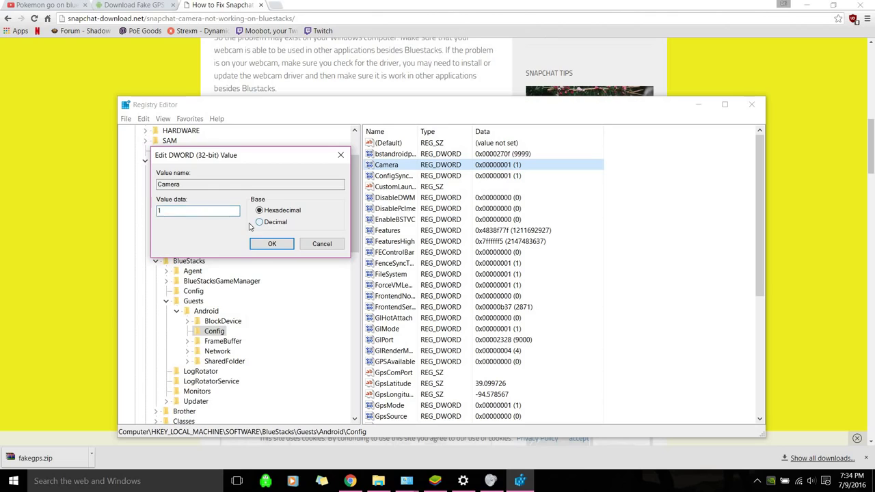
pyautogui.write('0')
pyautogui.click(272, 244)
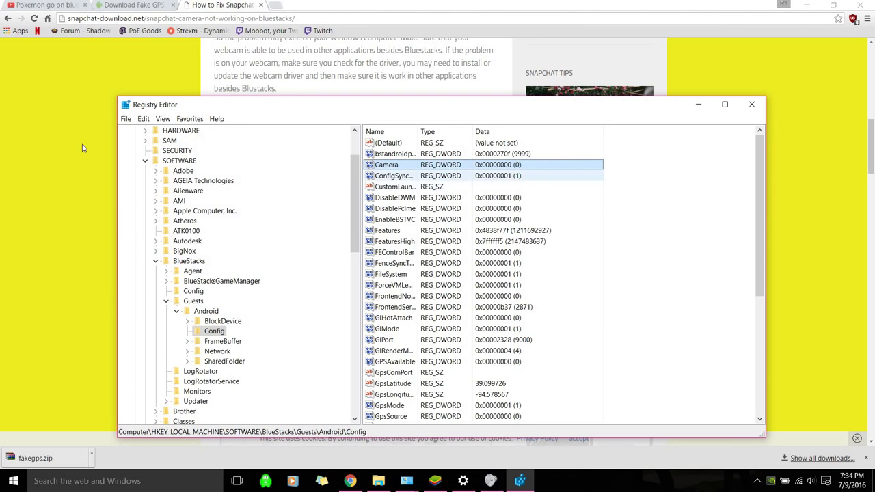
pyautogui.click(125, 119)
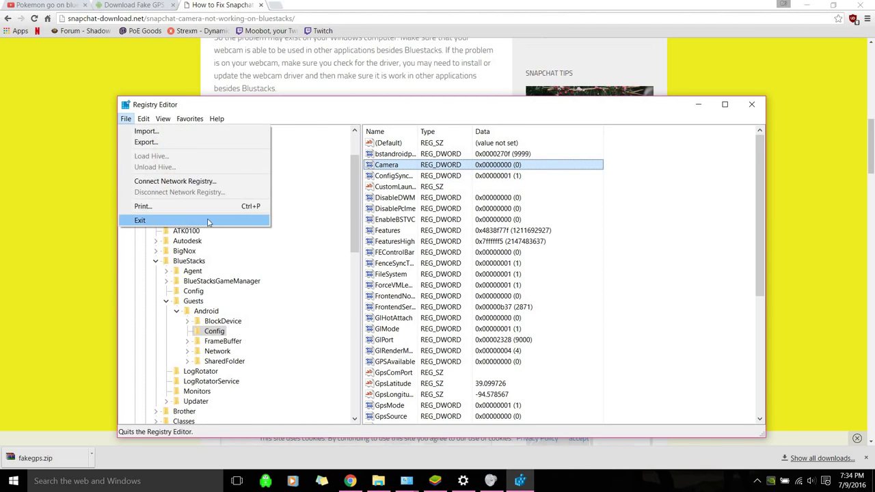
pyautogui.click(133, 219)
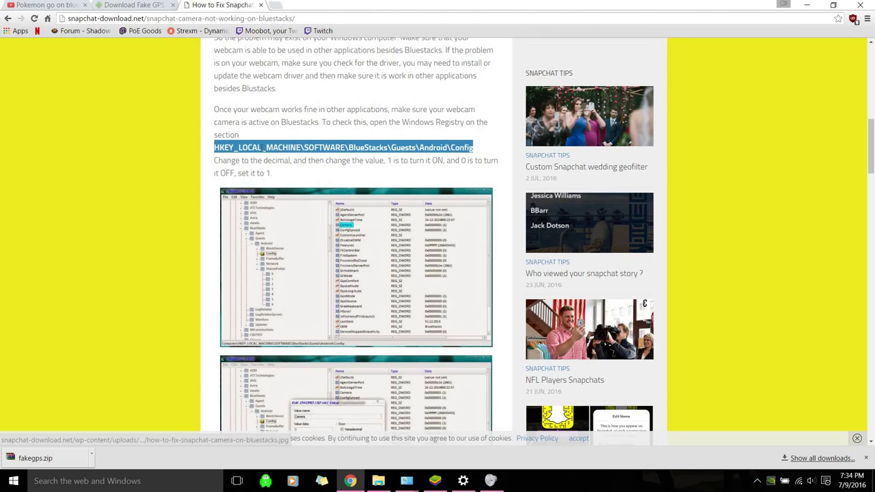
# Step: Return to the emulator, restart Pokémon GO from the Android home screen and maximize the window
pyautogui.moveTo(273, 174); pyautogui.dragTo(257, 174)
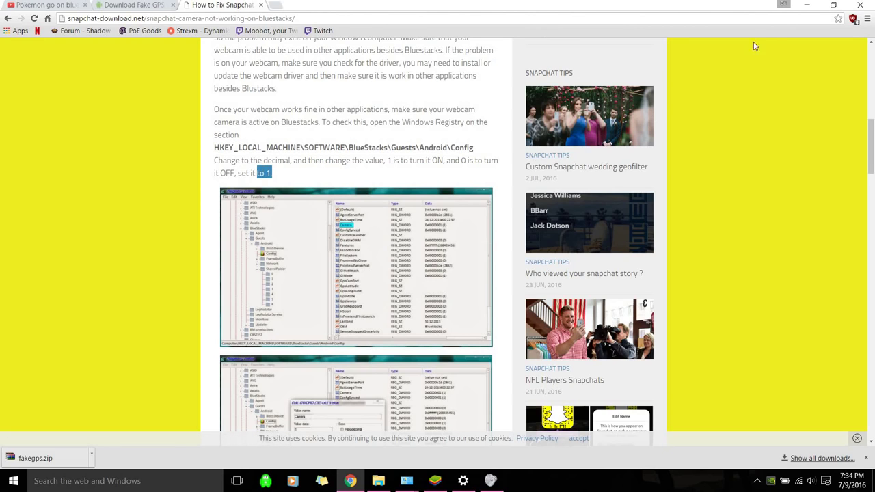
pyautogui.click(806, 7)
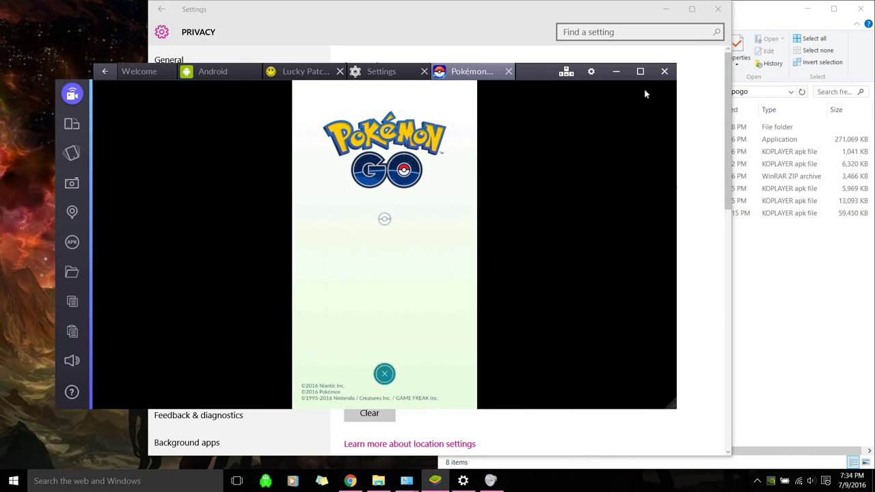
pyautogui.click(508, 71)
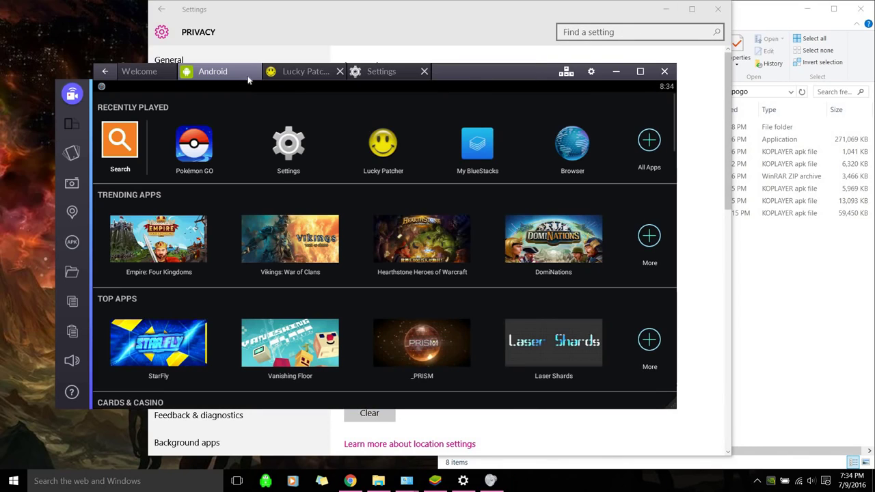
pyautogui.click(194, 142)
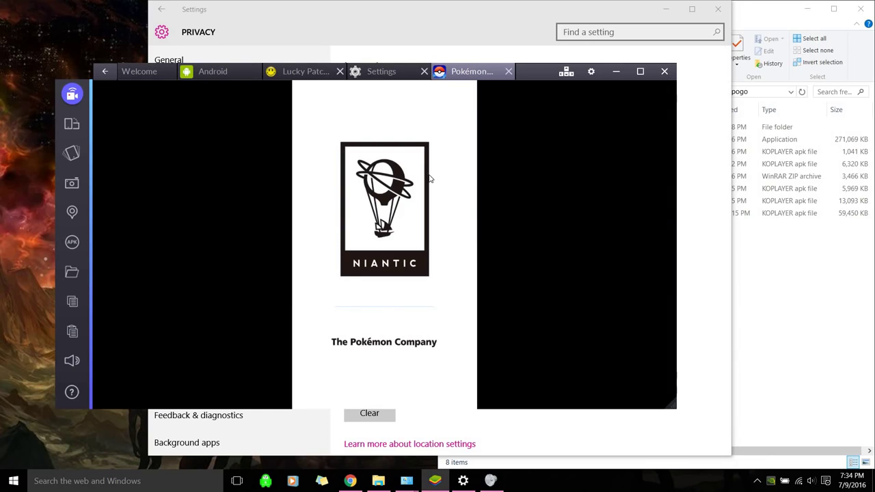
pyautogui.click(643, 72)
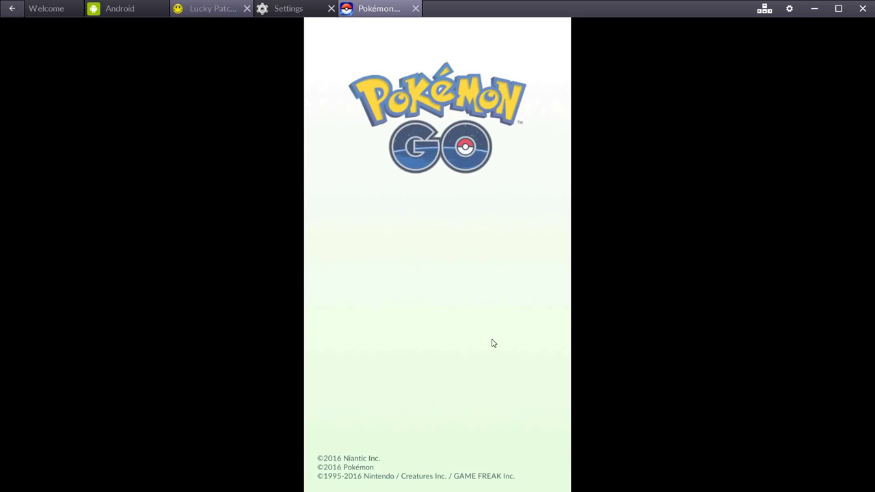
pyautogui.click(404, 297)
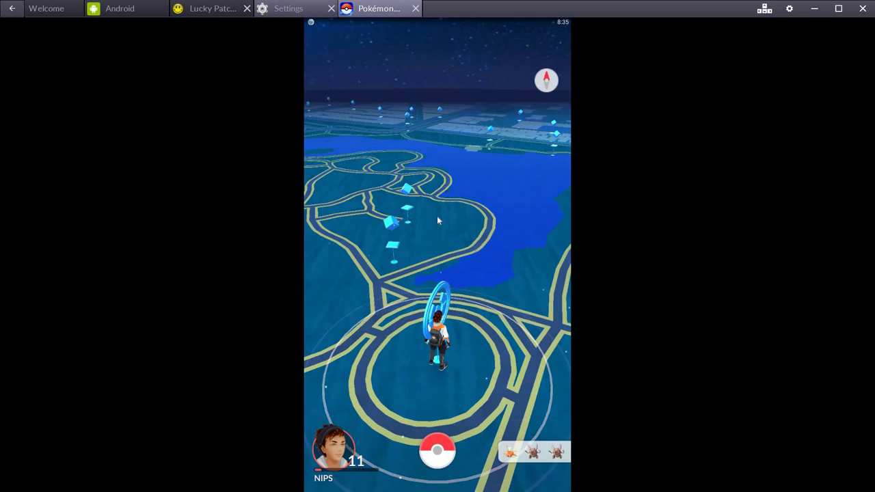
# Step: Check the nearby Pokémon and spin the Central Park Conservatory Garden PokéStop beside the trainer to collect its items
pyautogui.click(535, 451)
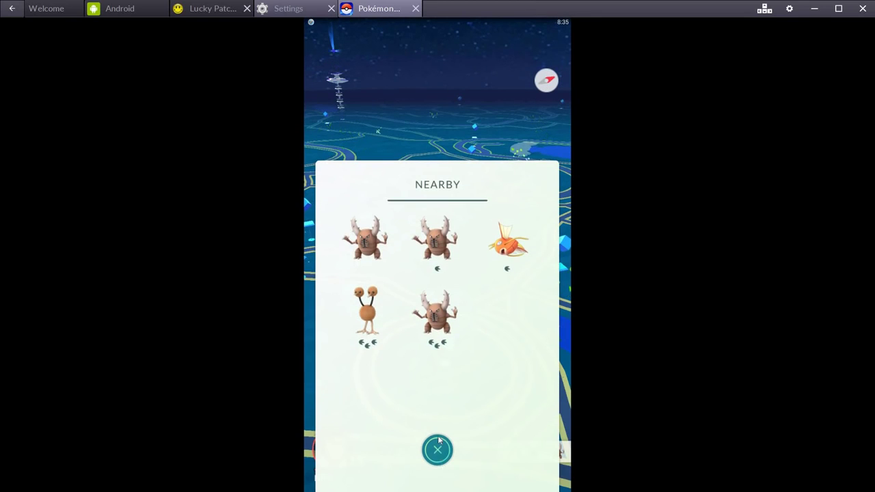
pyautogui.click(438, 449)
pyautogui.click(449, 349)
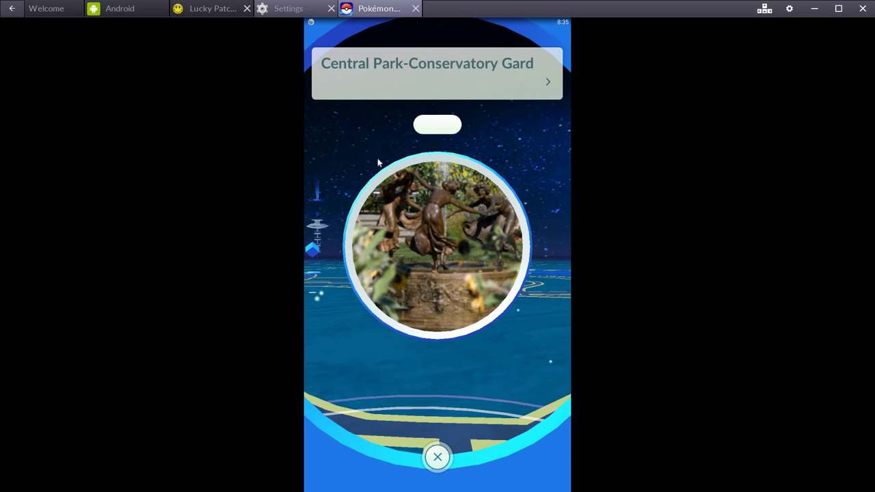
pyautogui.moveTo(371, 258); pyautogui.dragTo(808, 283)
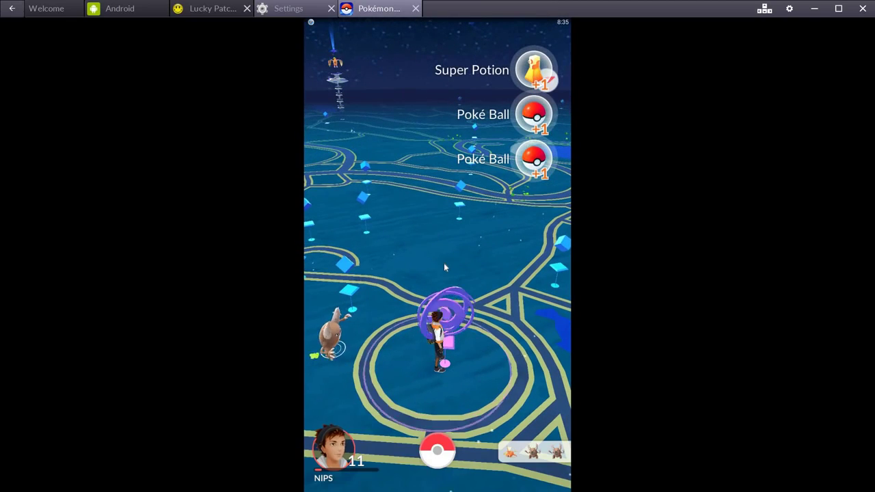
# Step: Open FakeGPS from the notifications, move the marker slightly west of Untermyer Fountain and start faking that location
pyautogui.moveTo(399, 253); pyautogui.dragTo(287, 243)
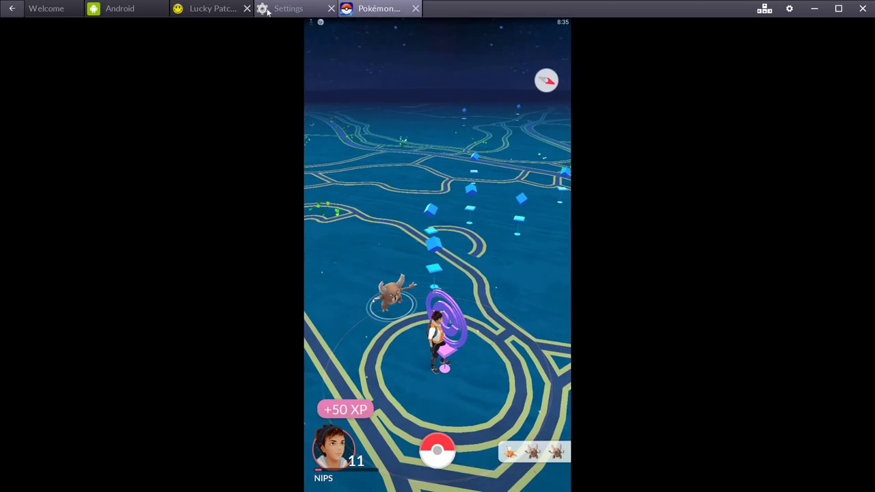
pyautogui.moveTo(342, 22); pyautogui.dragTo(372, 95)
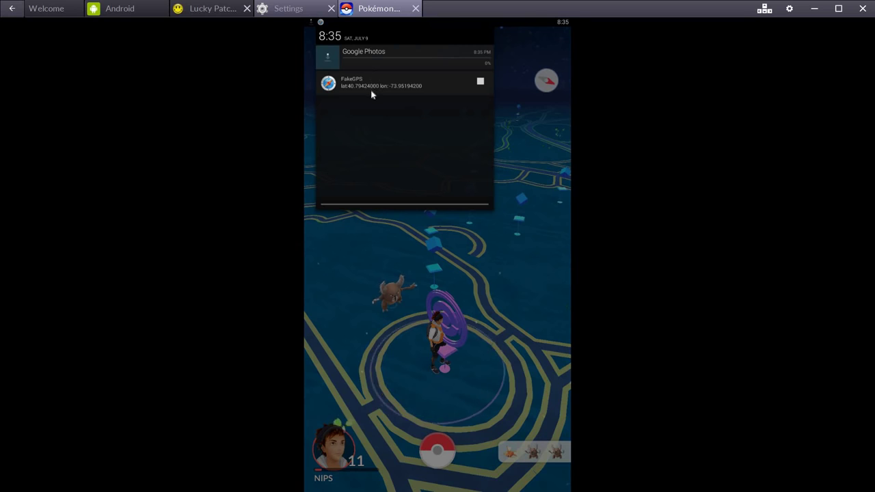
pyautogui.click(355, 57)
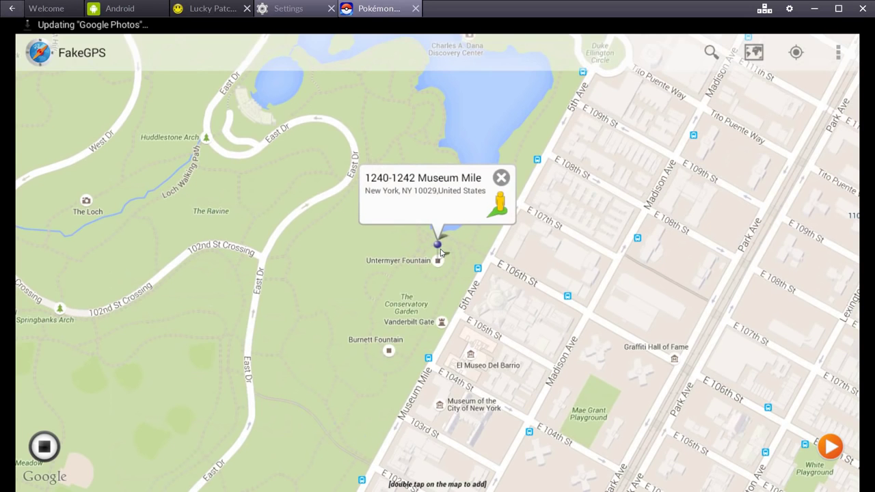
pyautogui.doubleClick(386, 265)
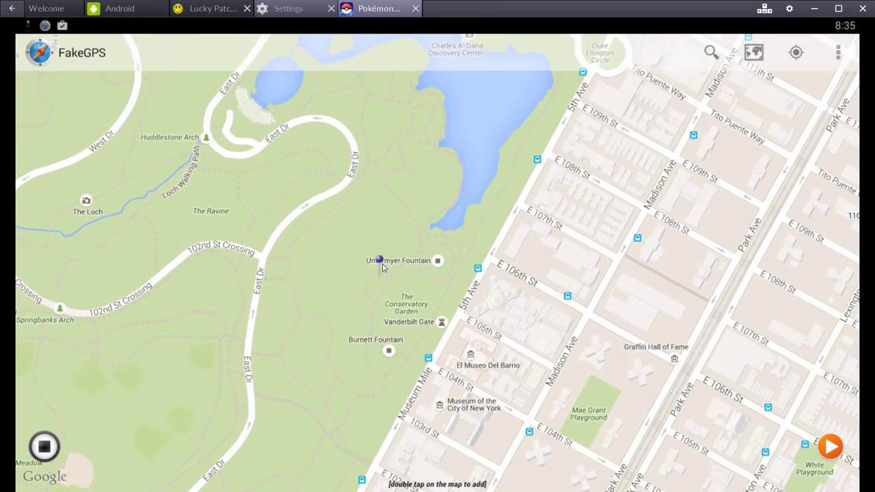
pyautogui.click(382, 263)
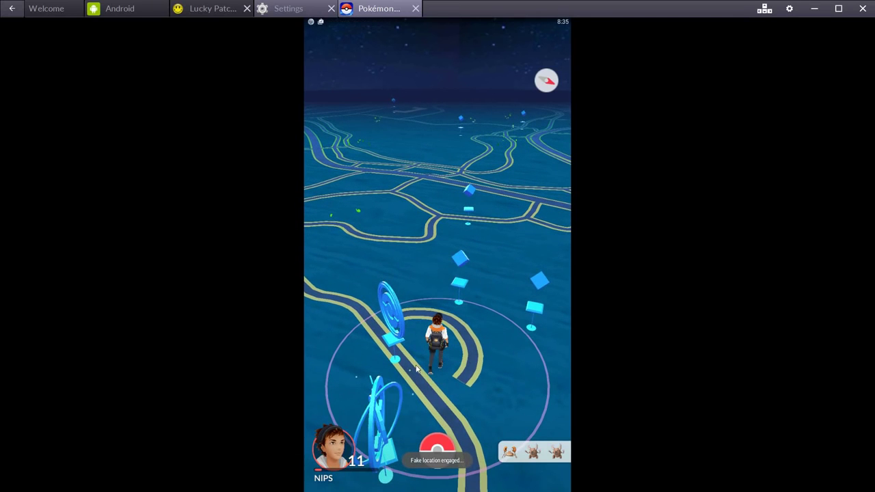
# Step: Collect items from the North Carolina and New Jersey Compass PokéStops by spinning their discs
pyautogui.click(459, 286)
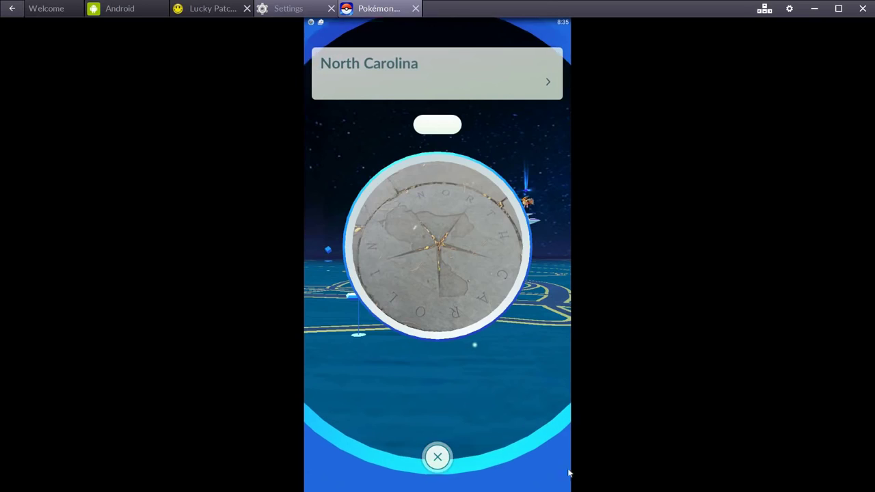
pyautogui.moveTo(383, 246); pyautogui.dragTo(492, 246)
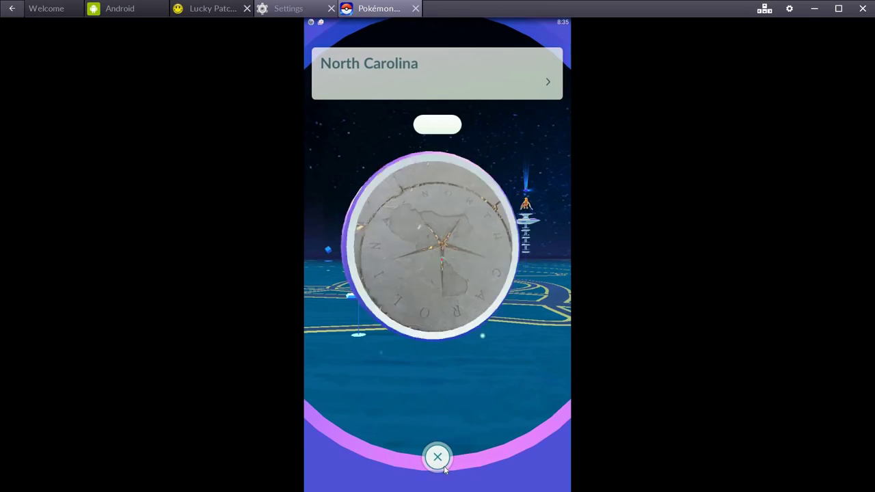
pyautogui.click(437, 457)
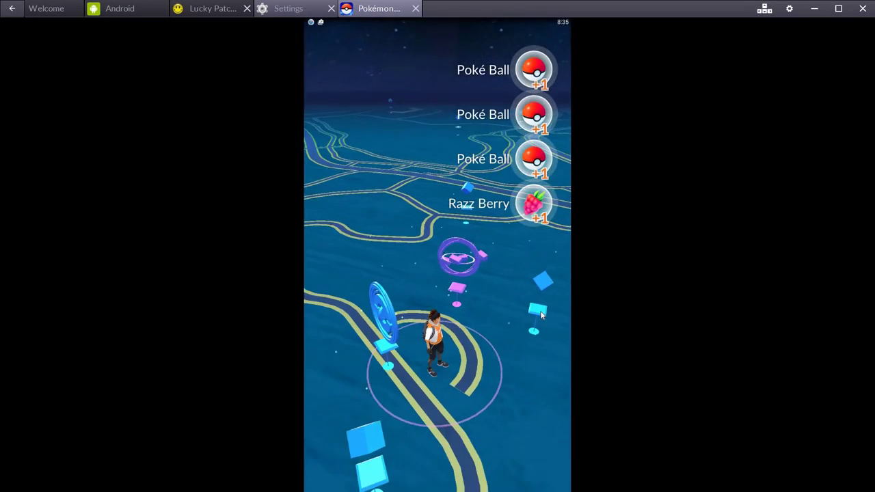
pyautogui.click(395, 300)
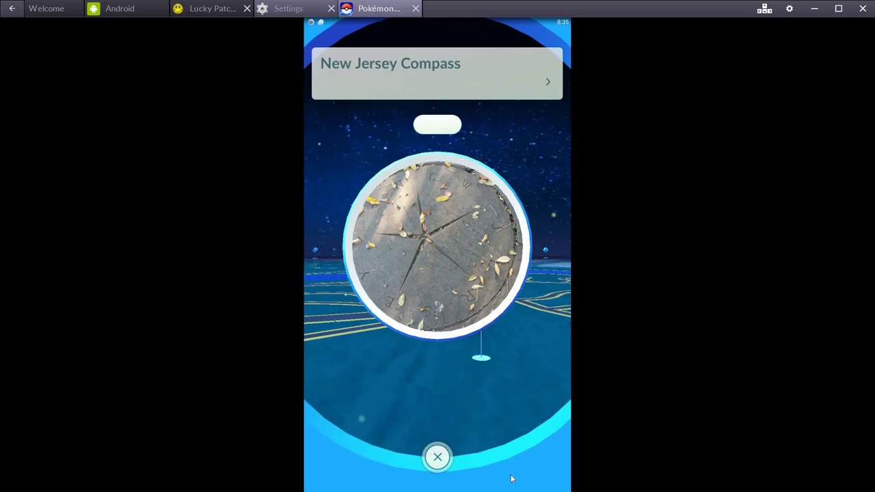
pyautogui.moveTo(382, 259); pyautogui.dragTo(492, 260)
pyautogui.click(438, 457)
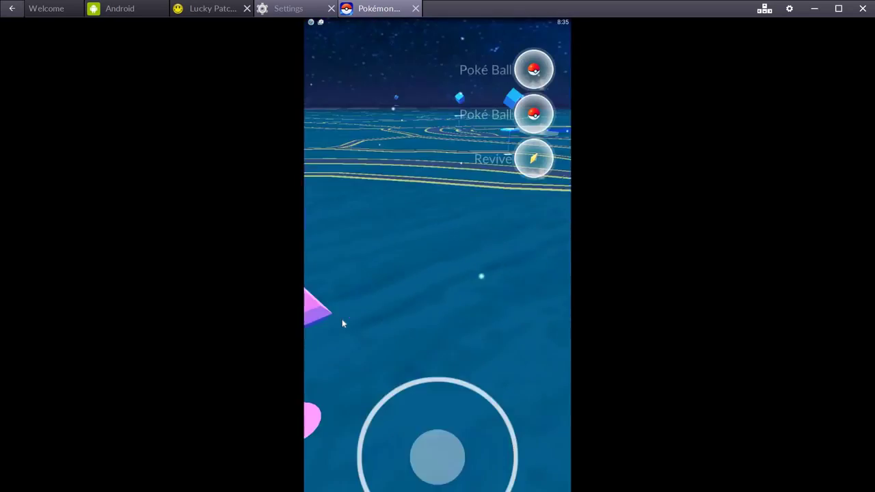
# Step: Collect items from the Central Park Conservatory Garden fountain and memorial bench PokéStops
pyautogui.click(424, 304)
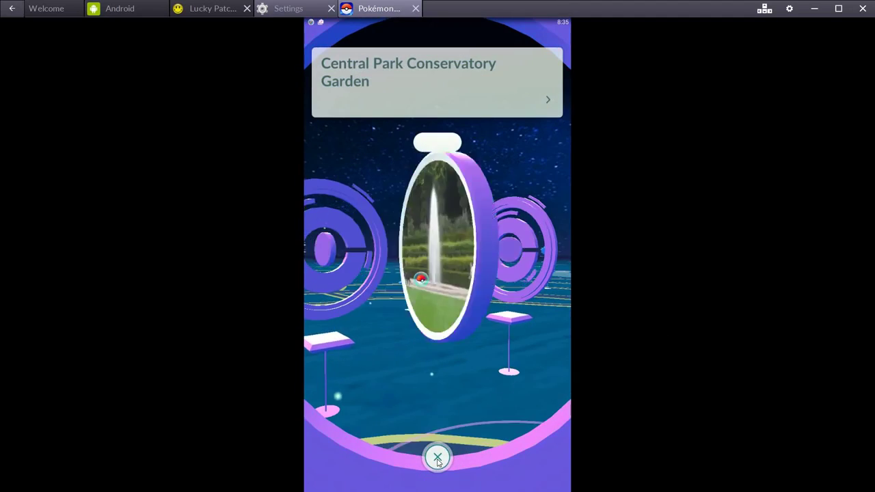
pyautogui.click(438, 458)
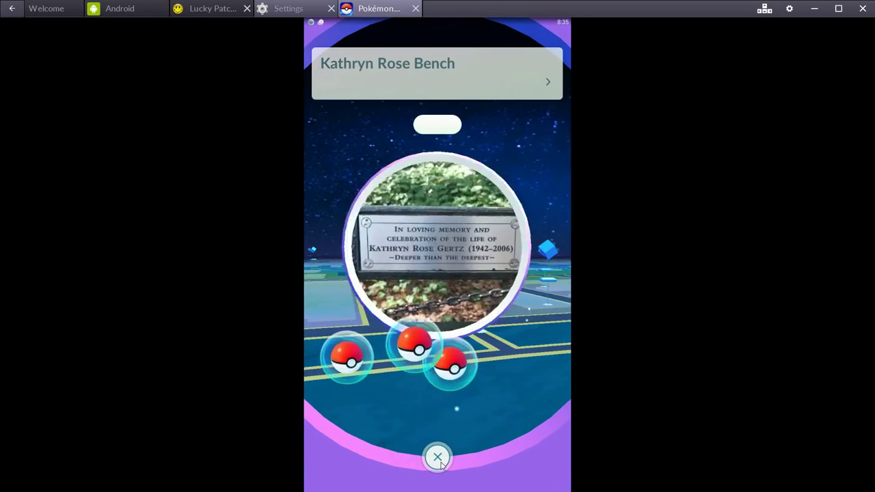
pyautogui.click(438, 456)
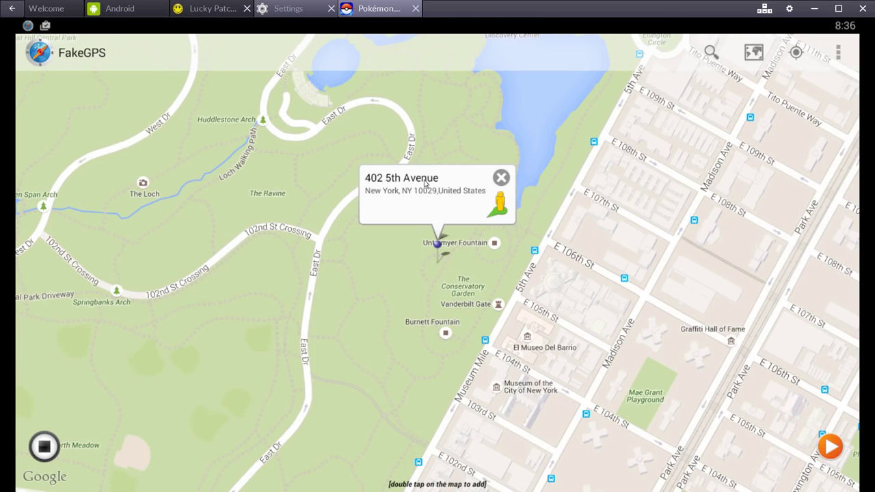
# Step: Save the current FakeGPS marker location to favorites, and move the fake location slightly east towards Untermyer Fountain
pyautogui.click(424, 180)
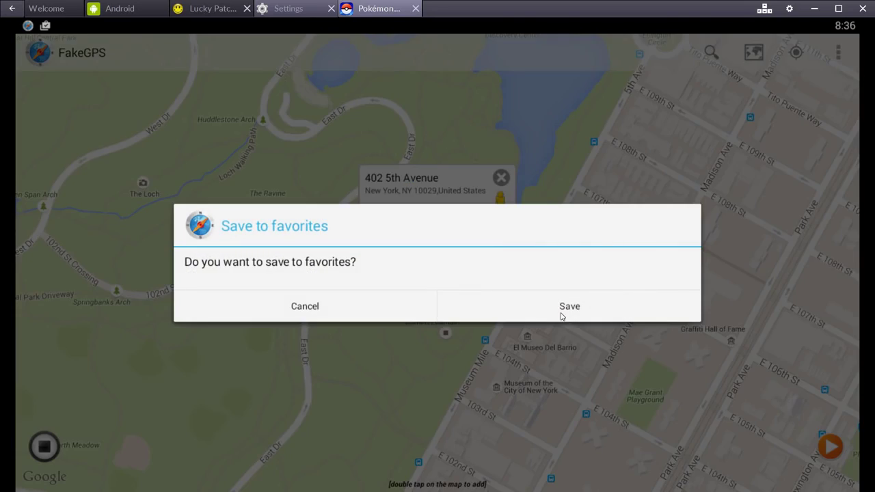
pyautogui.click(566, 315)
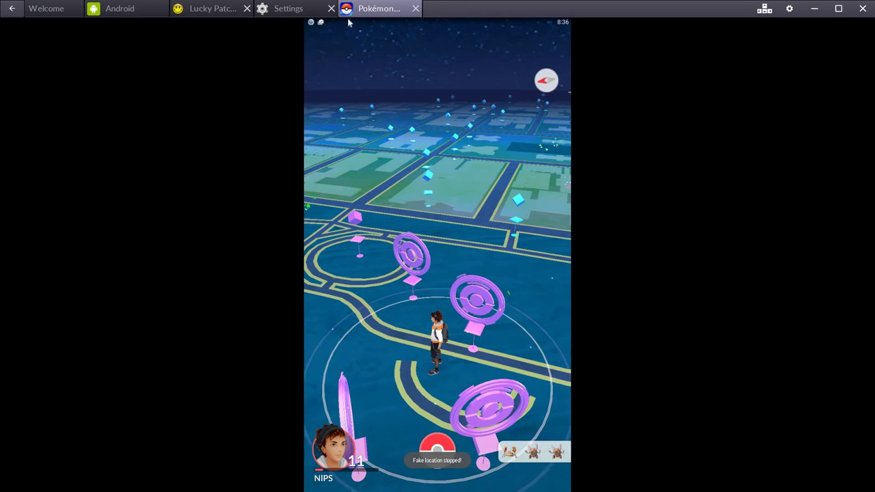
pyautogui.moveTo(355, 22); pyautogui.dragTo(366, 55)
pyautogui.click(366, 57)
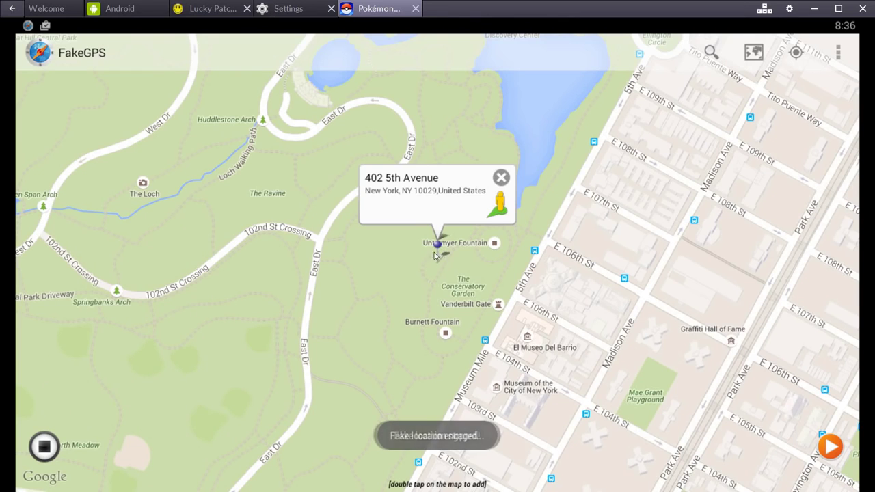
pyautogui.click(458, 263)
pyautogui.click(458, 253)
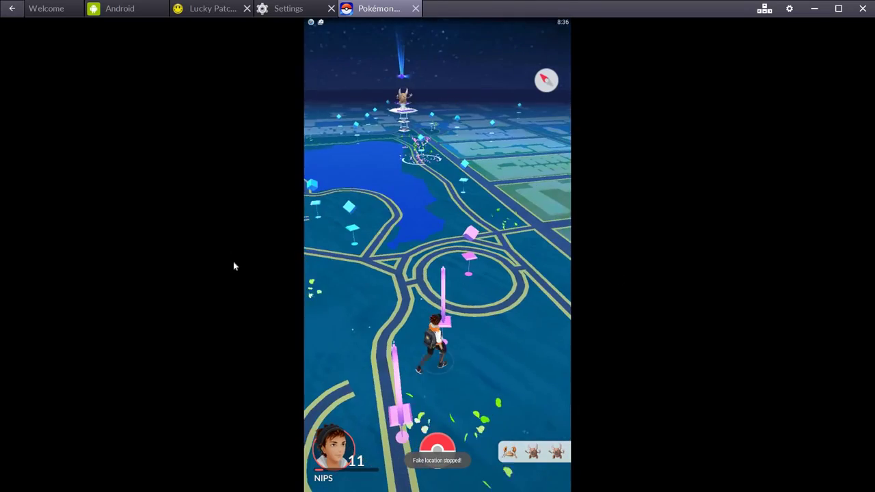
# Step: Check the nearby Pokémon, encounter the Pinsir and throw Poké Balls at it until it is caught, dismissing the catch results
pyautogui.click(533, 451)
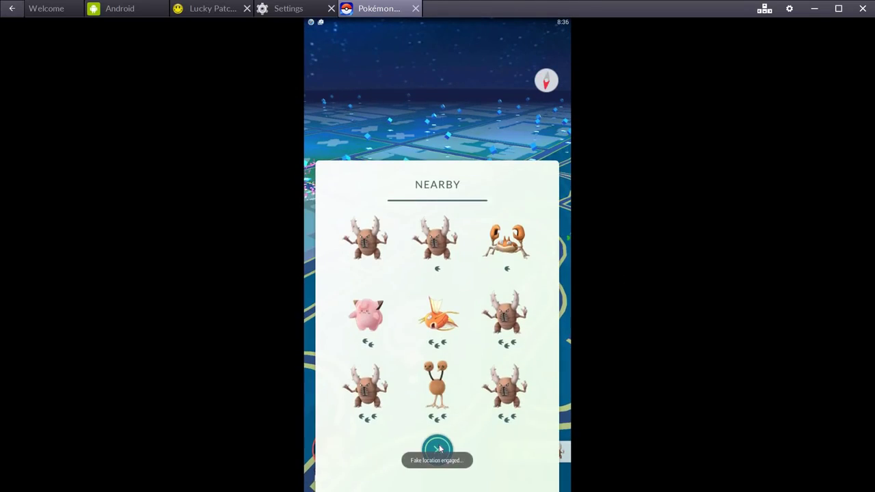
pyautogui.click(372, 244)
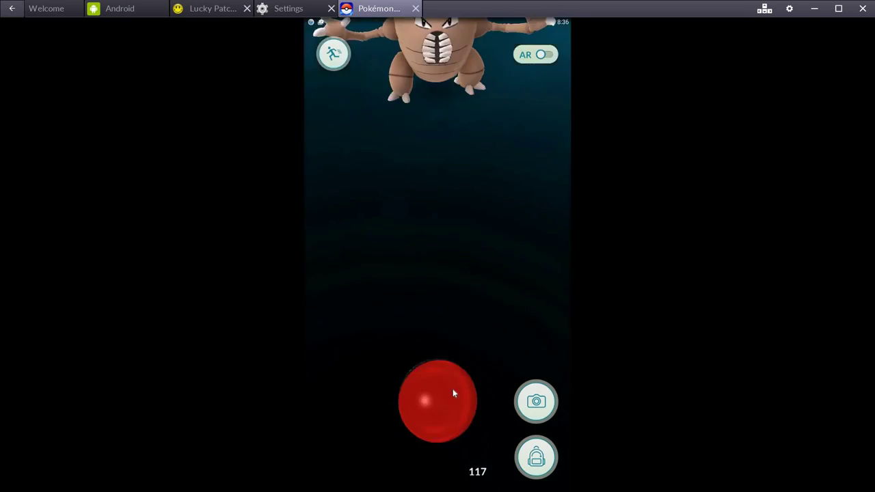
pyautogui.moveTo(446, 427); pyautogui.dragTo(422, 39)
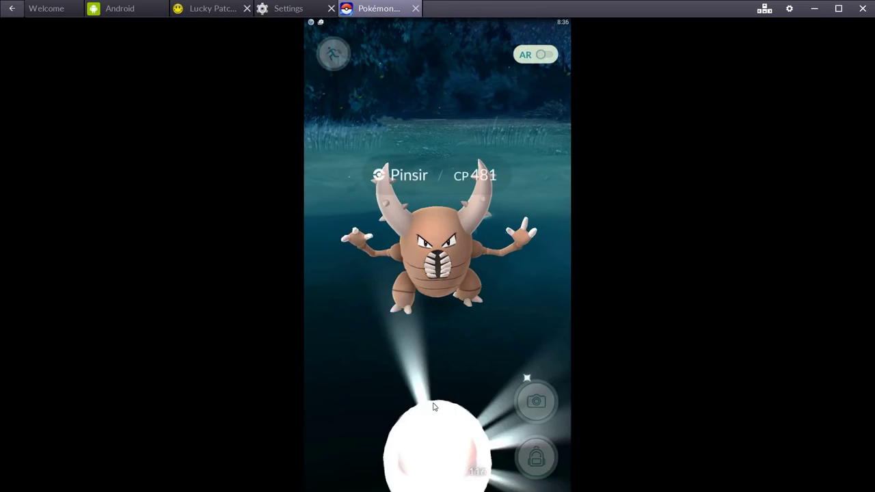
pyautogui.moveTo(438, 441); pyautogui.dragTo(416, 72)
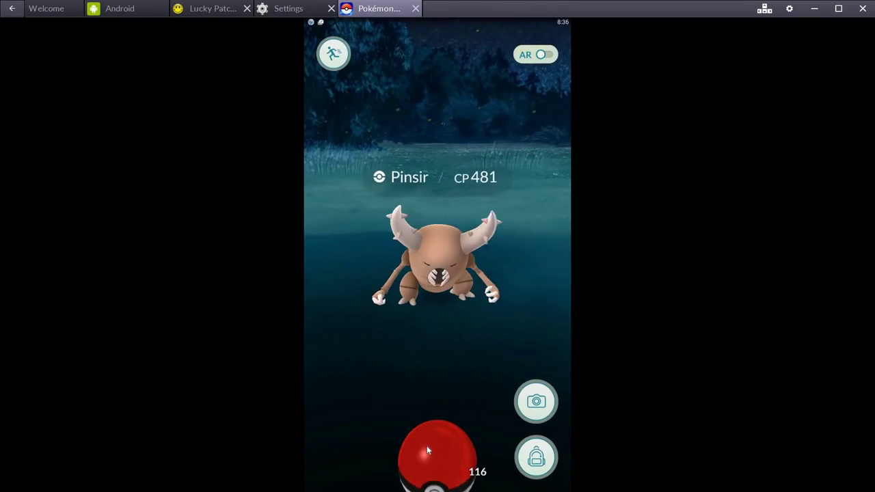
pyautogui.moveTo(437, 443); pyautogui.dragTo(396, 32)
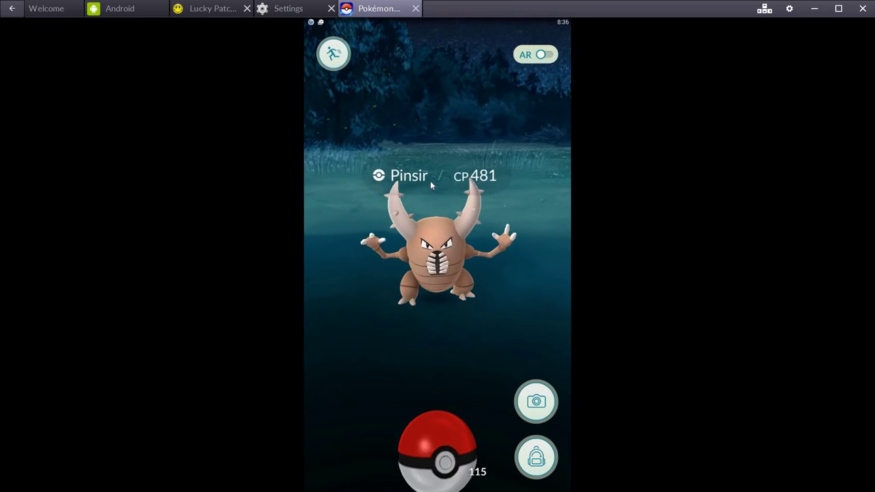
pyautogui.moveTo(437, 448); pyautogui.dragTo(415, 97)
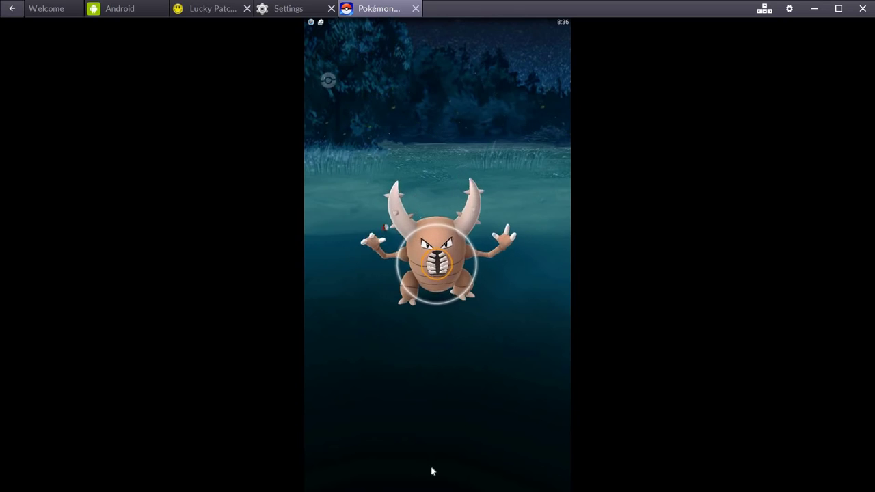
pyautogui.moveTo(437, 451); pyautogui.dragTo(437, 51)
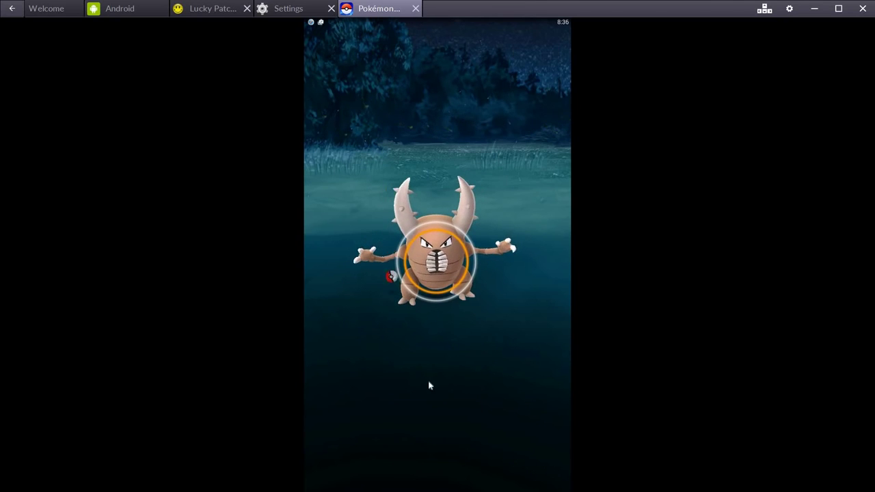
pyautogui.moveTo(438, 451); pyautogui.dragTo(553, 249)
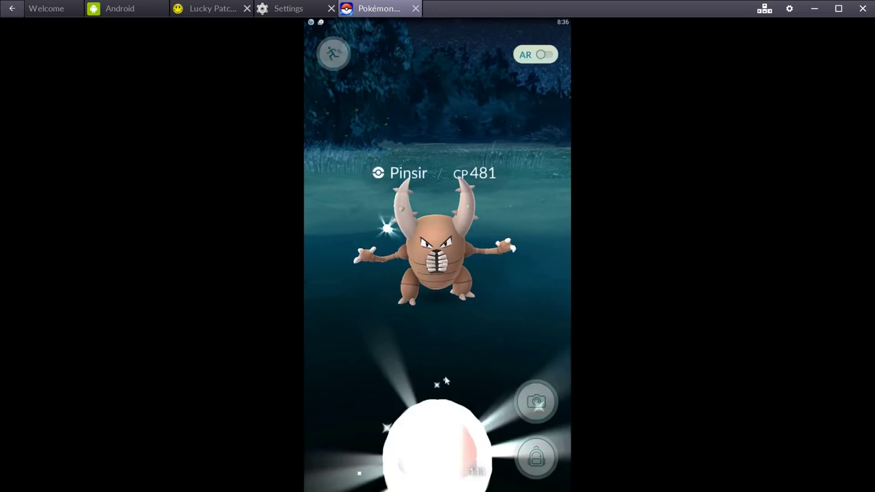
pyautogui.moveTo(441, 454); pyautogui.dragTo(490, 282)
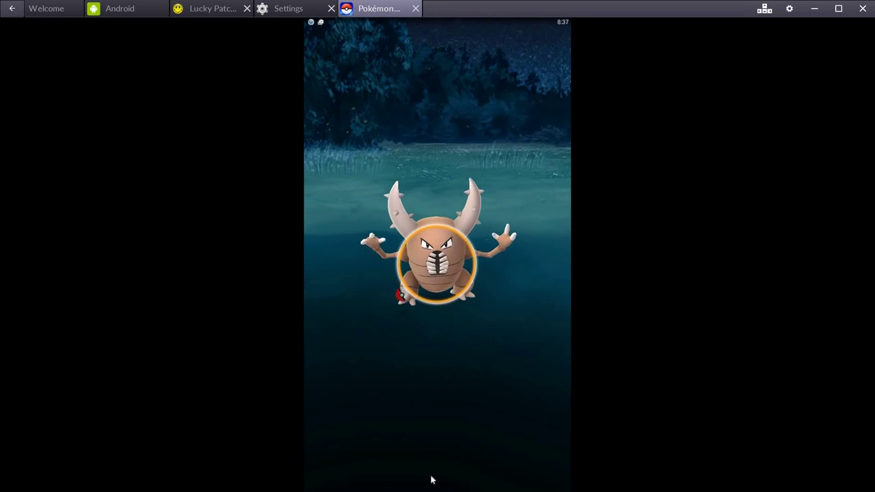
pyautogui.moveTo(434, 455); pyautogui.dragTo(481, 168)
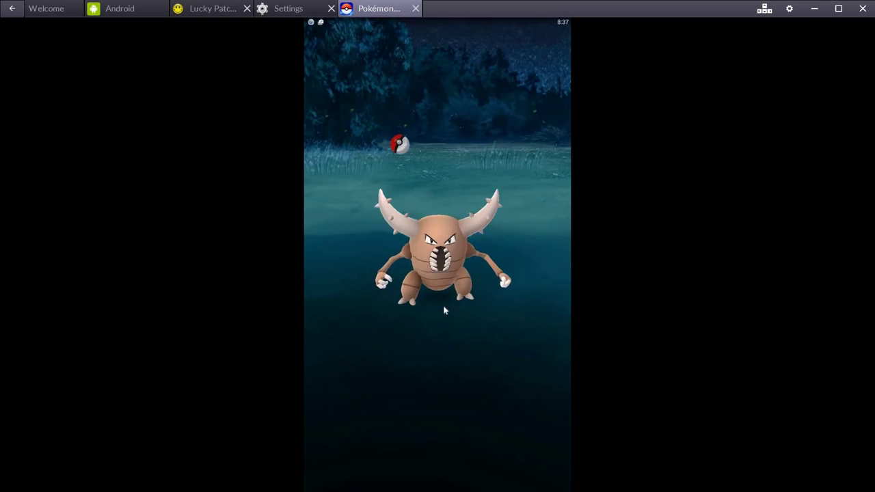
pyautogui.moveTo(434, 457); pyautogui.dragTo(420, 395)
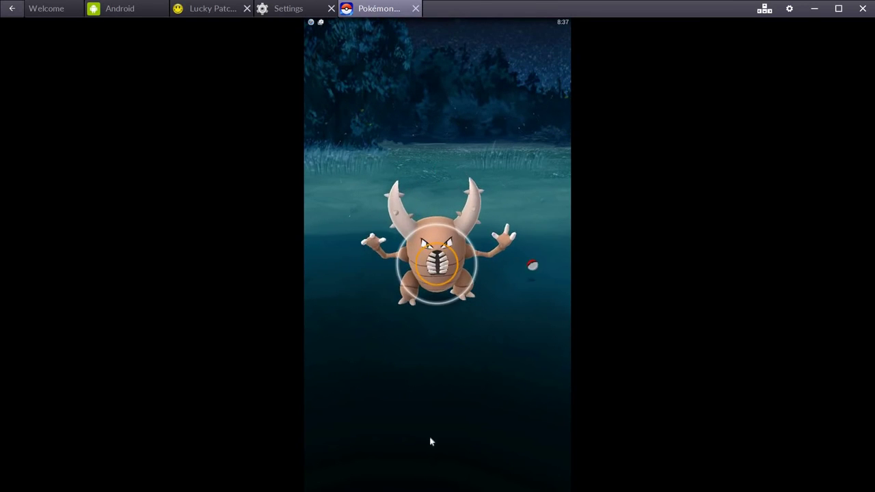
pyautogui.moveTo(438, 475); pyautogui.dragTo(438, 47)
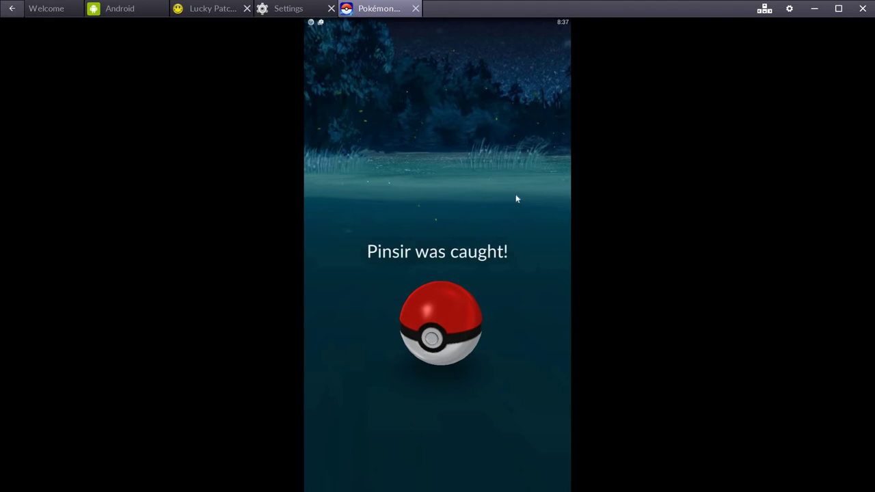
pyautogui.click(447, 332)
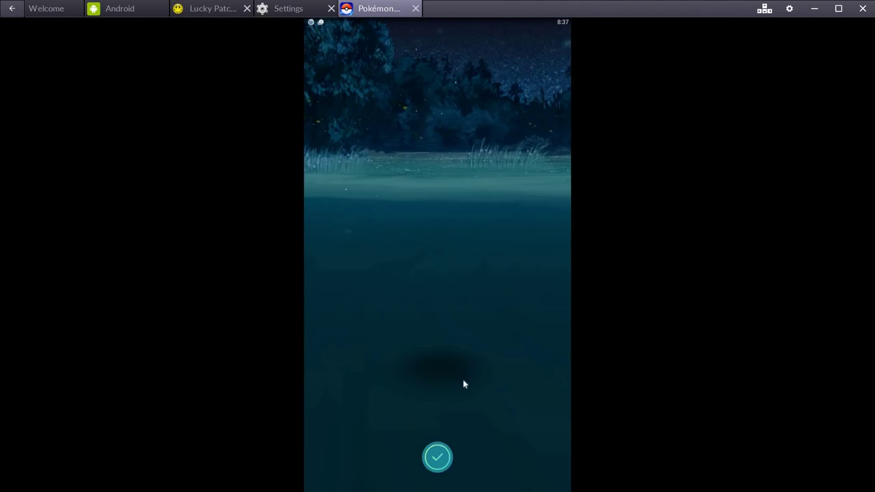
pyautogui.click(437, 456)
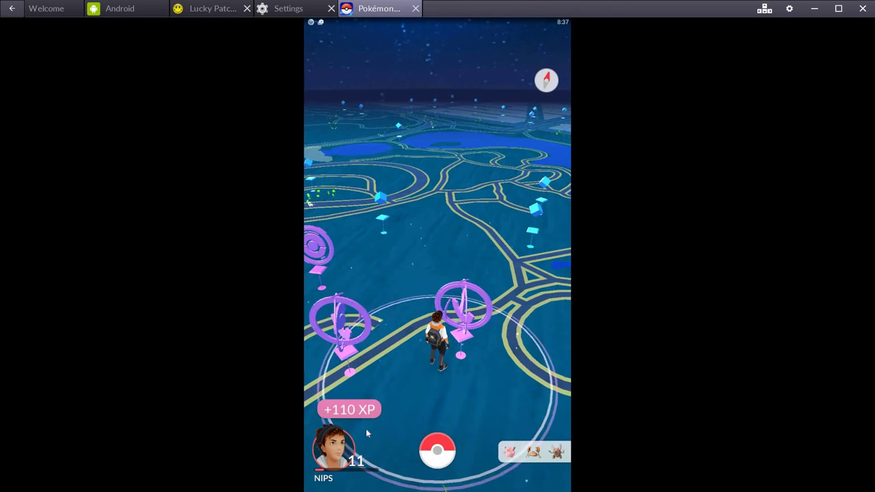
# Step: Look up the newly caught Pinsir in the Pokémon collection and return to the map
pyautogui.click(439, 451)
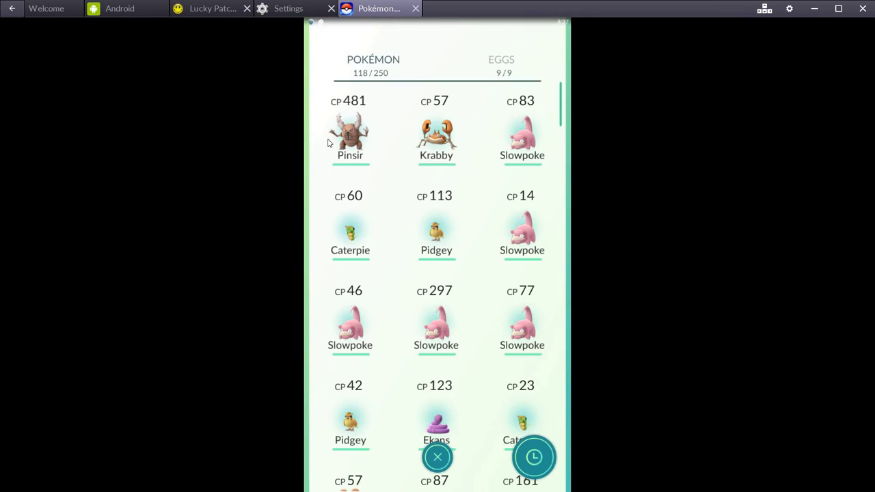
pyautogui.press('Escape')
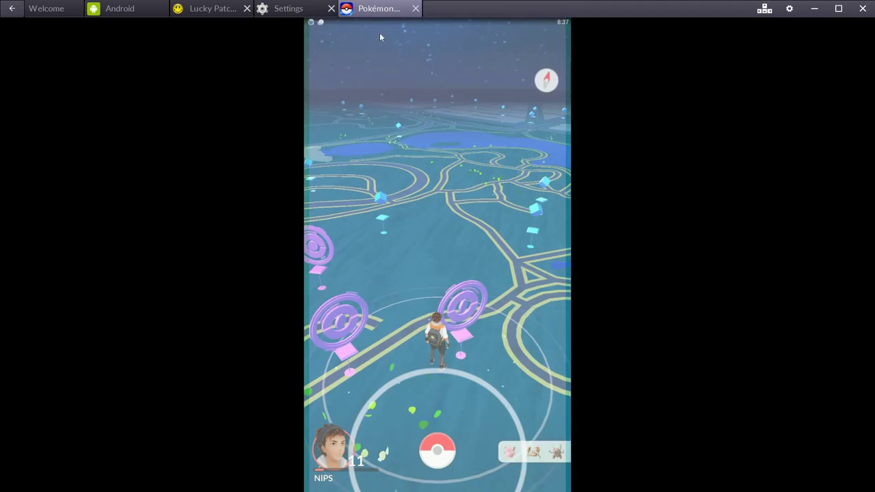